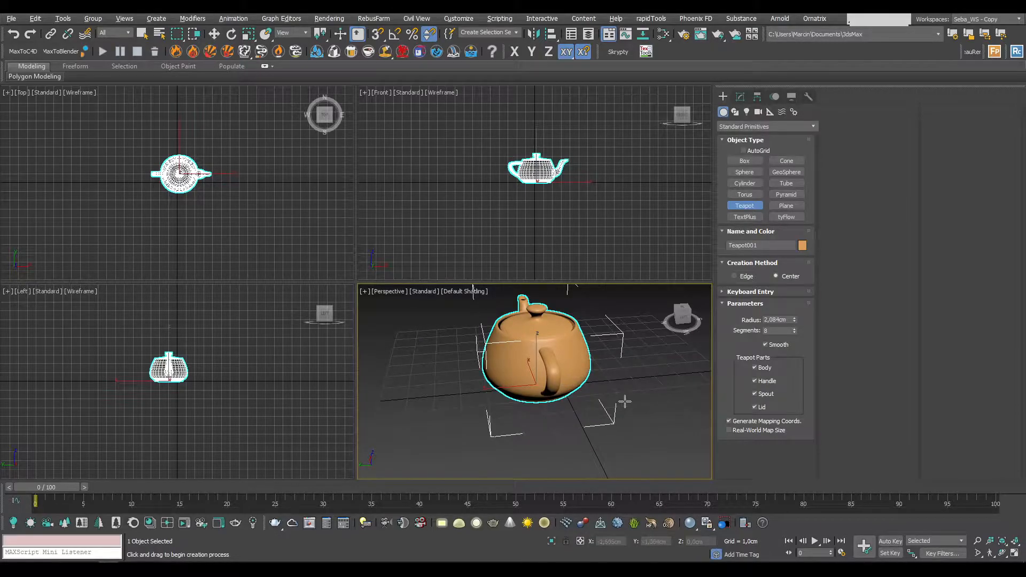
pyautogui.keyDown('alt'); pyautogui.moveTo(636, 393); pyautogui.dragTo(514, 365, button='middle'); pyautogui.keyUp('alt')
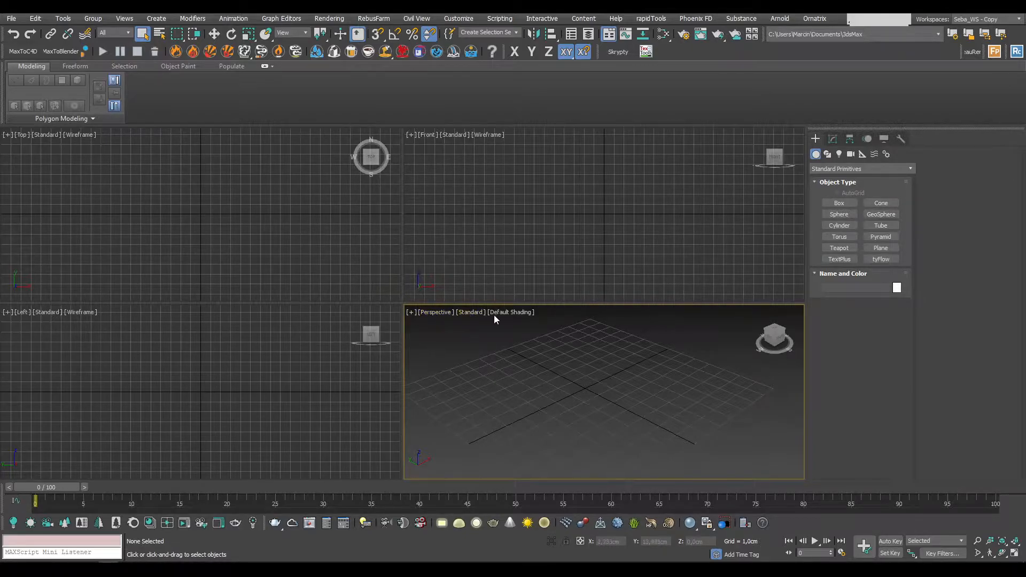
# - Examine the Perspective viewport's label menus for general options, point of view, quality and shading
pyautogui.click(437, 314)
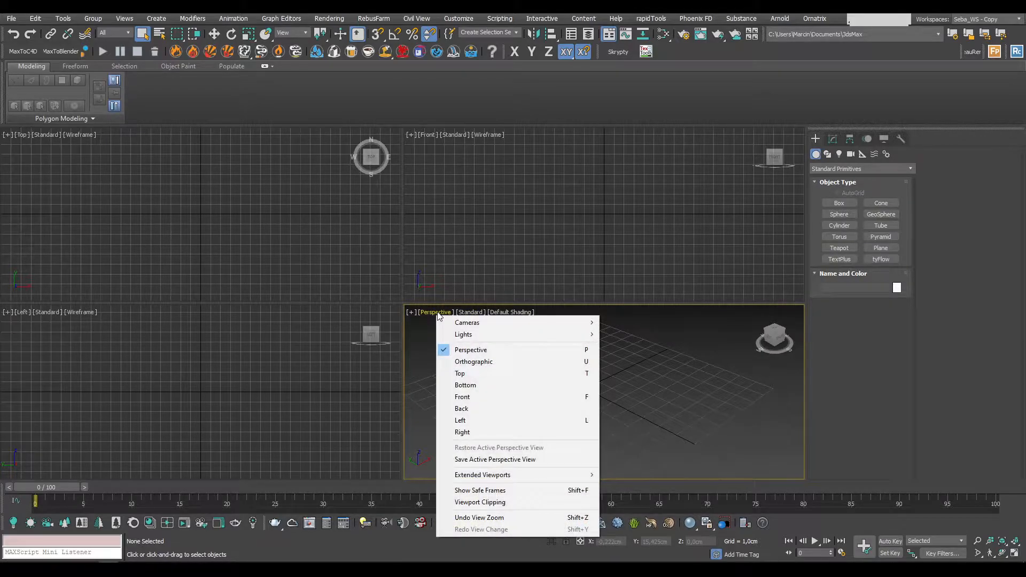
pyautogui.click(470, 312)
pyautogui.click(471, 313)
pyautogui.click(508, 313)
pyautogui.click(435, 313)
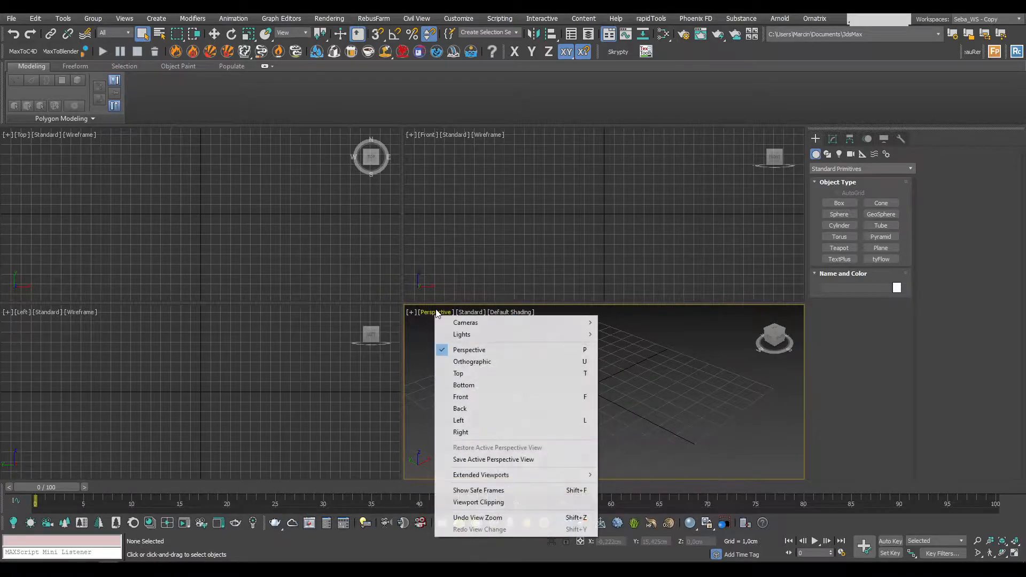
pyautogui.click(412, 313)
pyautogui.click(425, 313)
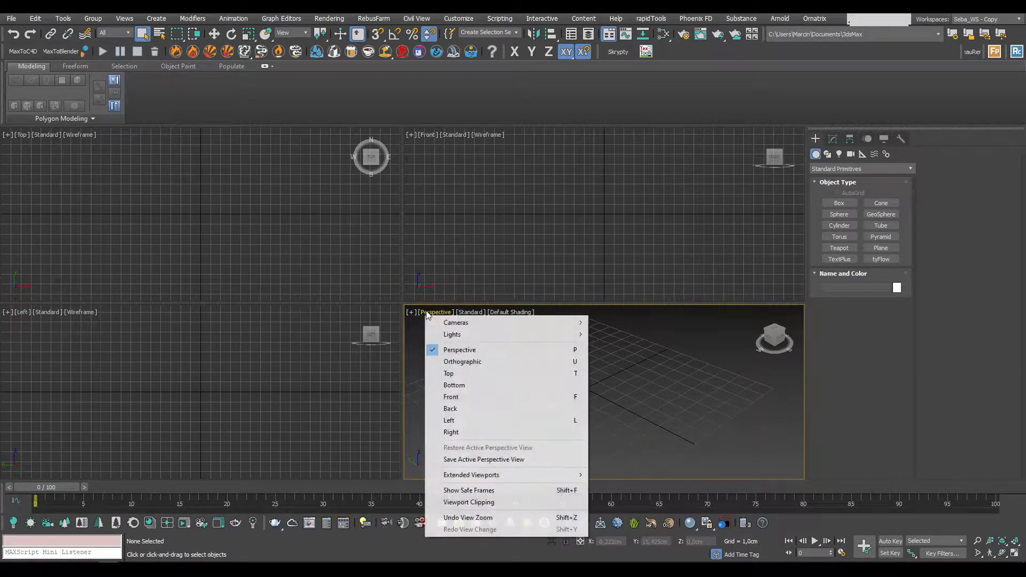
pyautogui.click(471, 314)
pyautogui.click(492, 315)
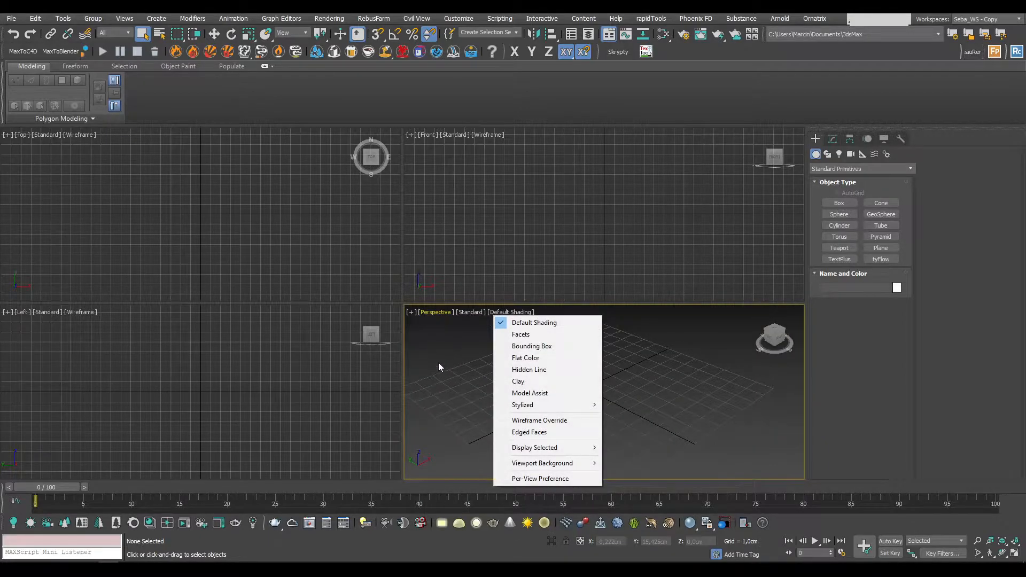
pyautogui.click(437, 376)
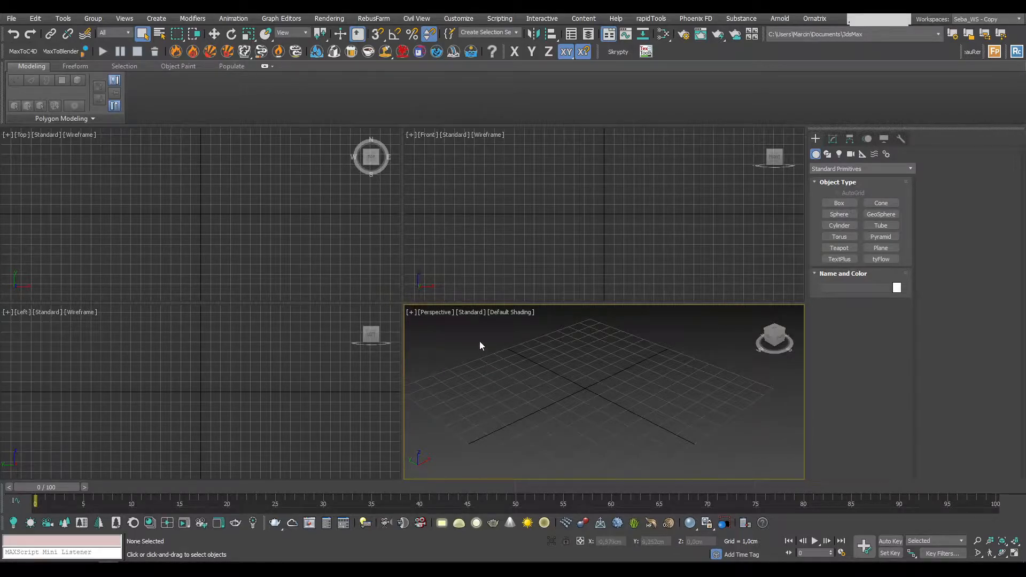
pyautogui.click(411, 313)
# - Make the Front, Top, Left and Perspective viewports active in turn, finishing with Perspective
pyautogui.click(726, 374)
pyautogui.scroll(2, 595, 366)
pyautogui.scroll(3, 590, 371)
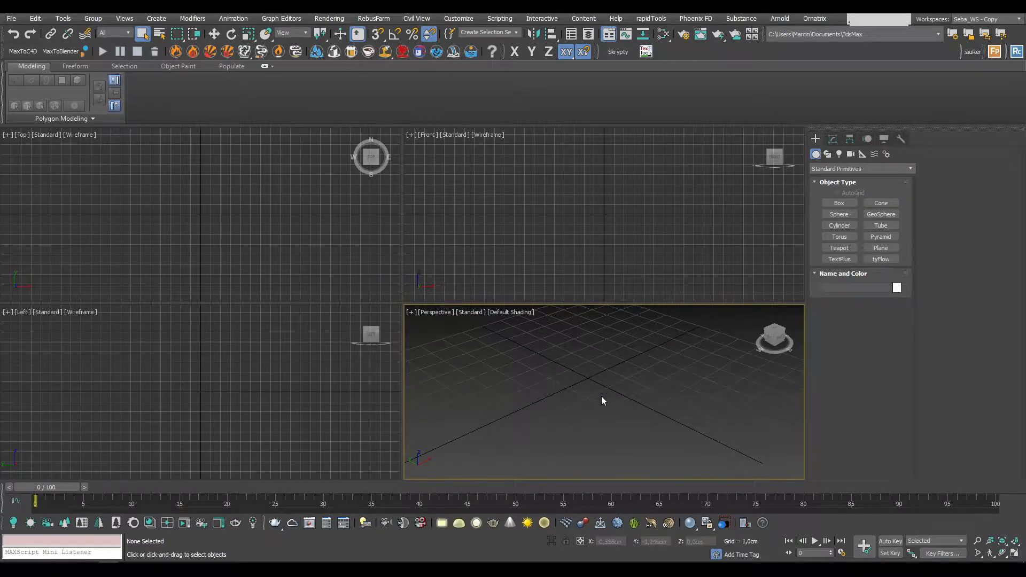
pyautogui.click(480, 194)
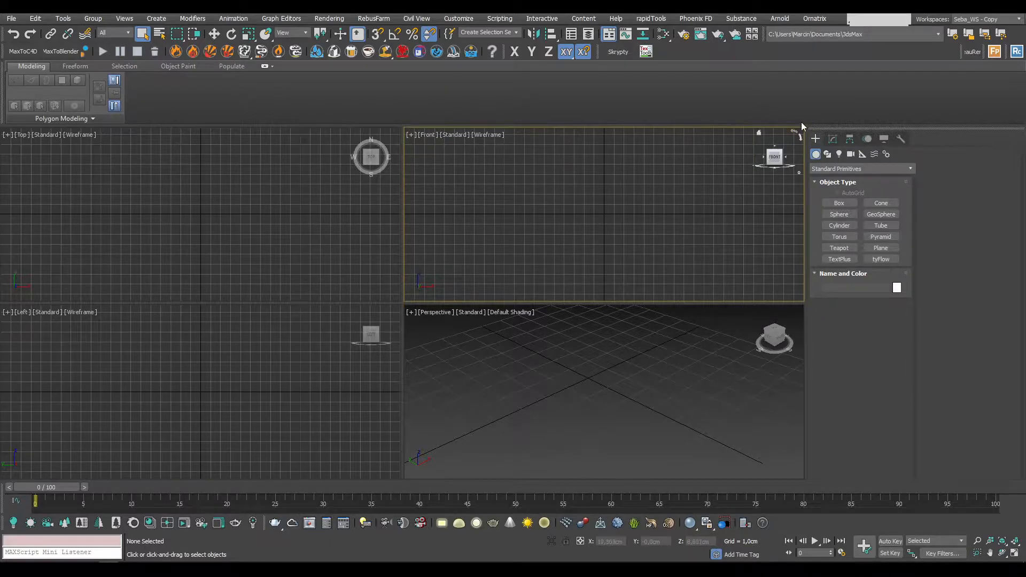
pyautogui.click(169, 219)
pyautogui.click(181, 377)
pyautogui.click(451, 376)
pyautogui.click(533, 225)
pyautogui.click(509, 367)
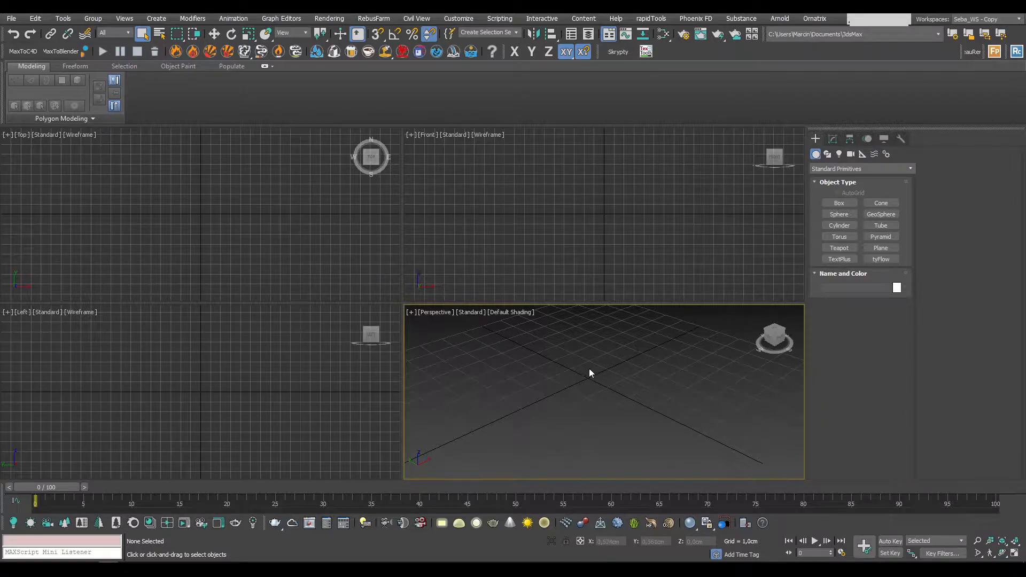
pyautogui.scroll(3, 591, 379)
pyautogui.scroll(-3, 576, 393)
# - Toggle the Perspective viewport between full size and the four-view layout, inspecting the grid while it is maximized
pyautogui.click(1014, 554)
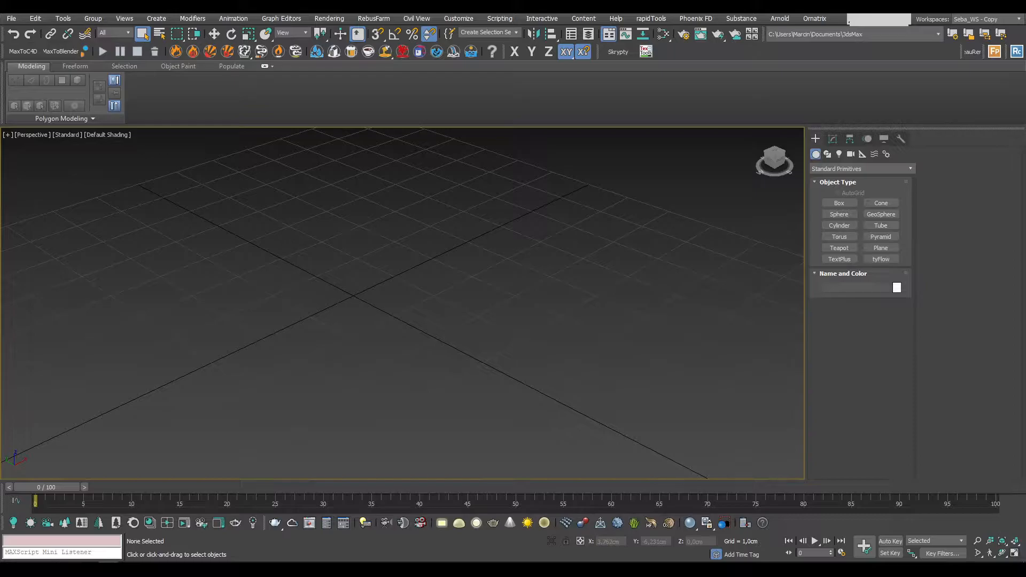
pyautogui.click(1014, 553)
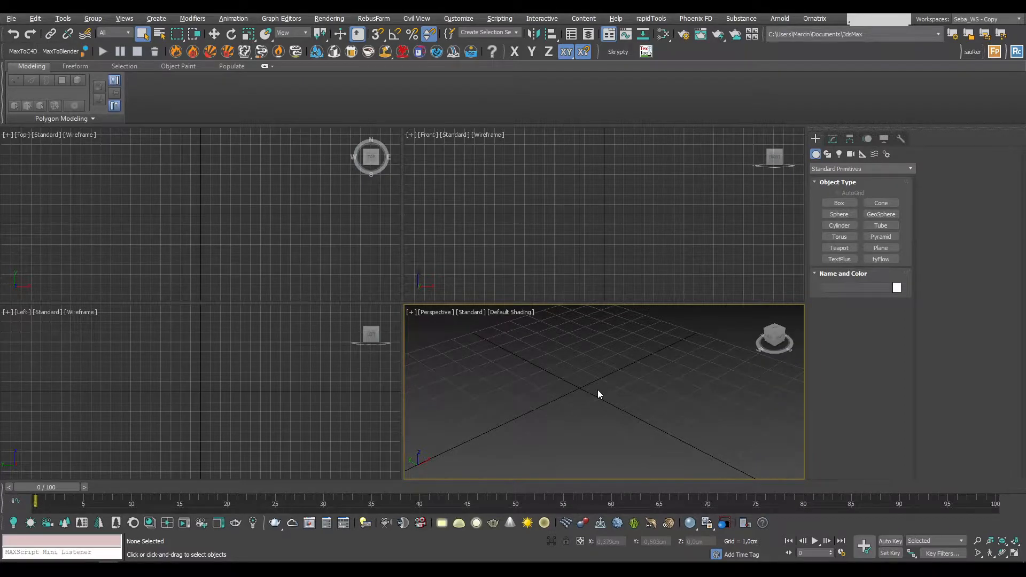
pyautogui.hotkey('alt', 'w')
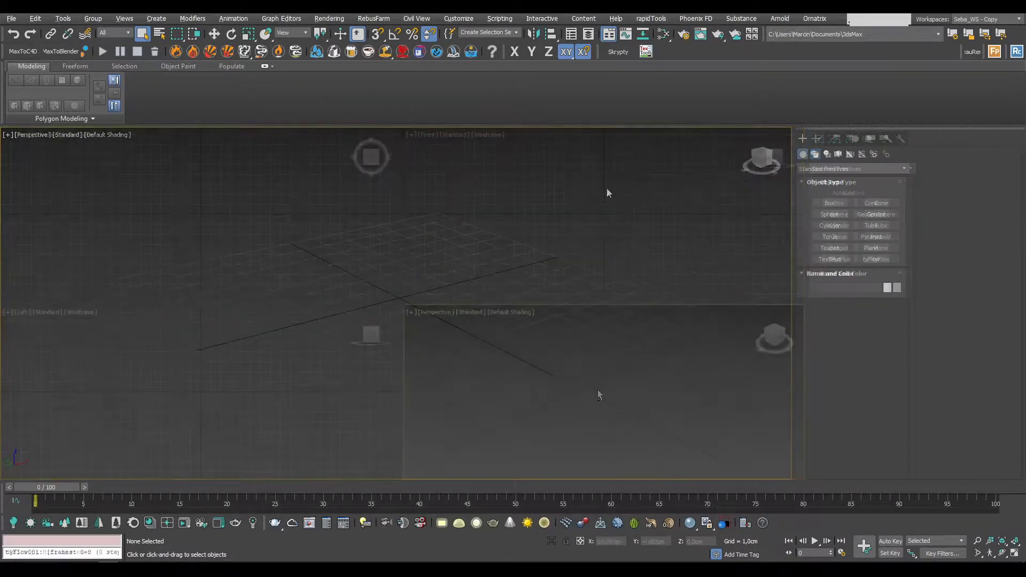
pyautogui.hotkey('alt', 'w')
pyautogui.keyDown('alt'); pyautogui.moveTo(371, 334); pyautogui.dragTo(410, 325, button='middle'); pyautogui.keyUp('alt')
pyautogui.scroll(10, 409, 325)
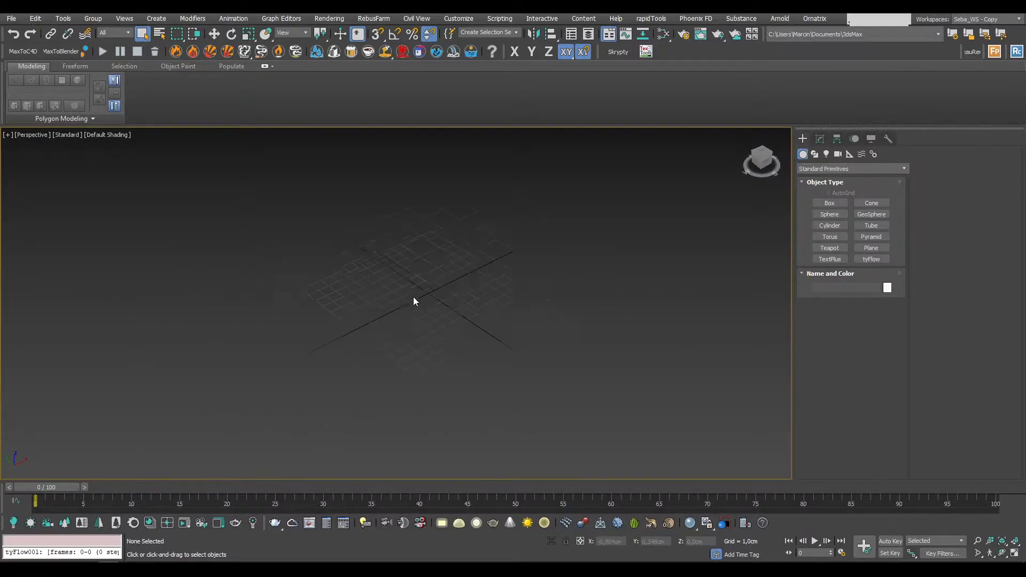
pyautogui.scroll(-5, 432, 297)
pyautogui.scroll(5, 448, 287)
pyautogui.hotkey('alt', 'w')
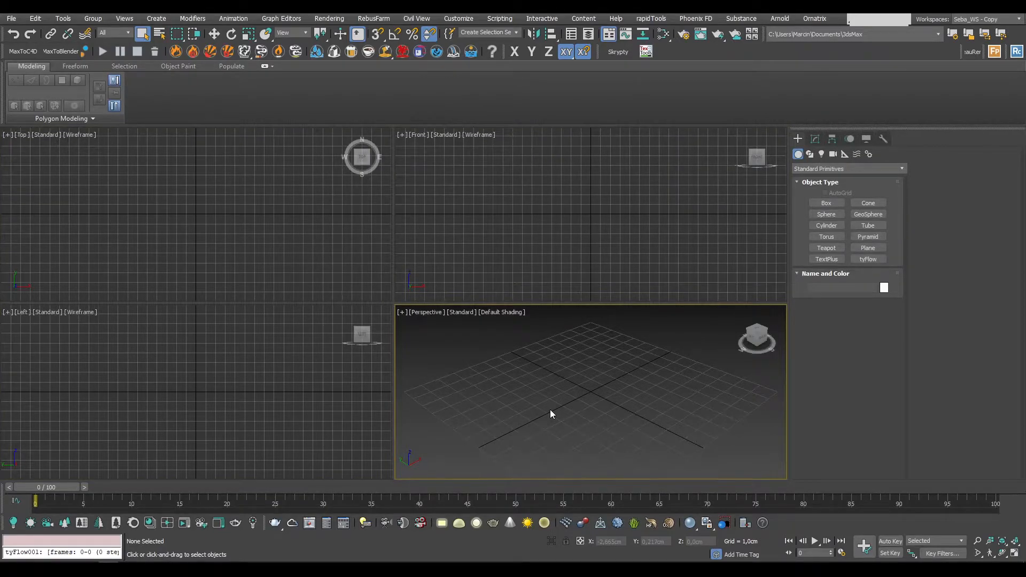
pyautogui.hotkey('alt', 'w')
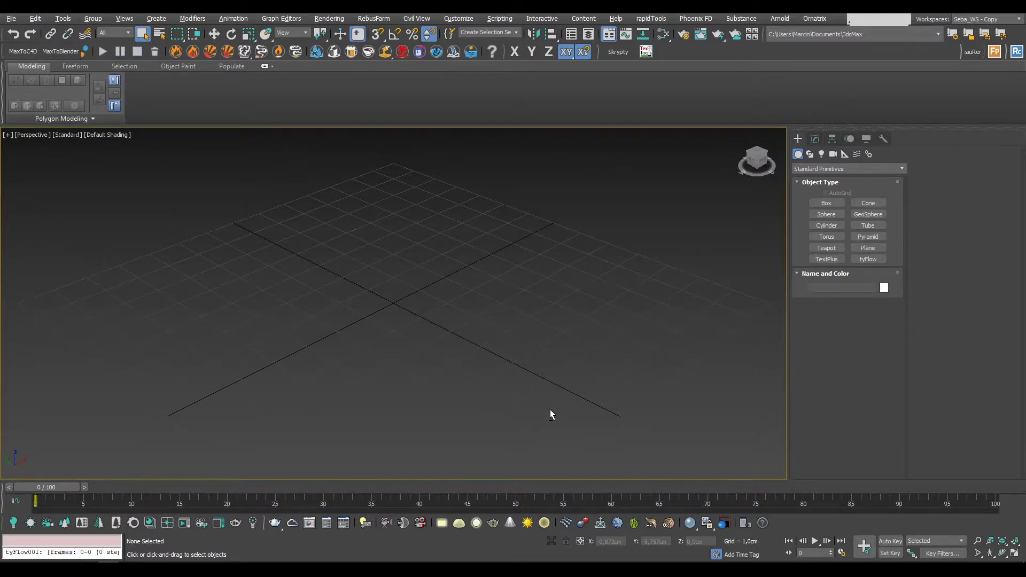
pyautogui.hotkey('alt', 'w')
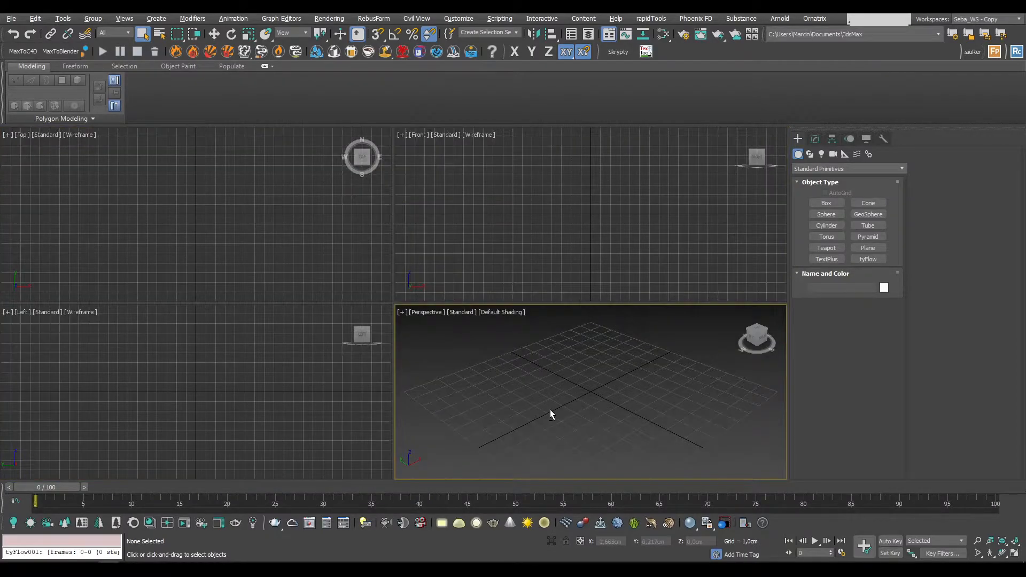
# - Resize the four viewports by moving their dividers, and restore the equal four-view layout
pyautogui.moveTo(396, 310); pyautogui.dragTo(295, 220)
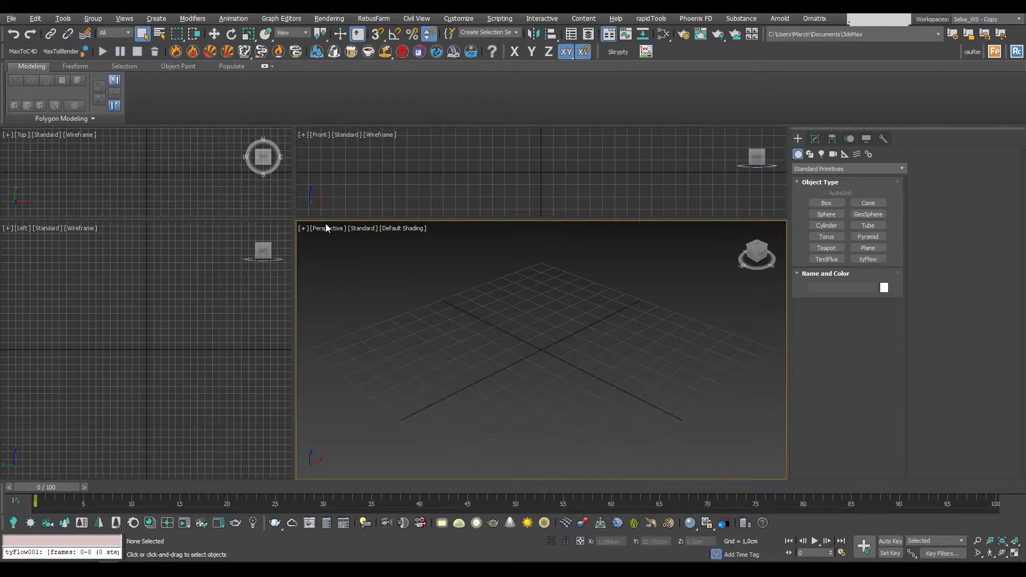
pyautogui.moveTo(324, 217); pyautogui.dragTo(433, 284)
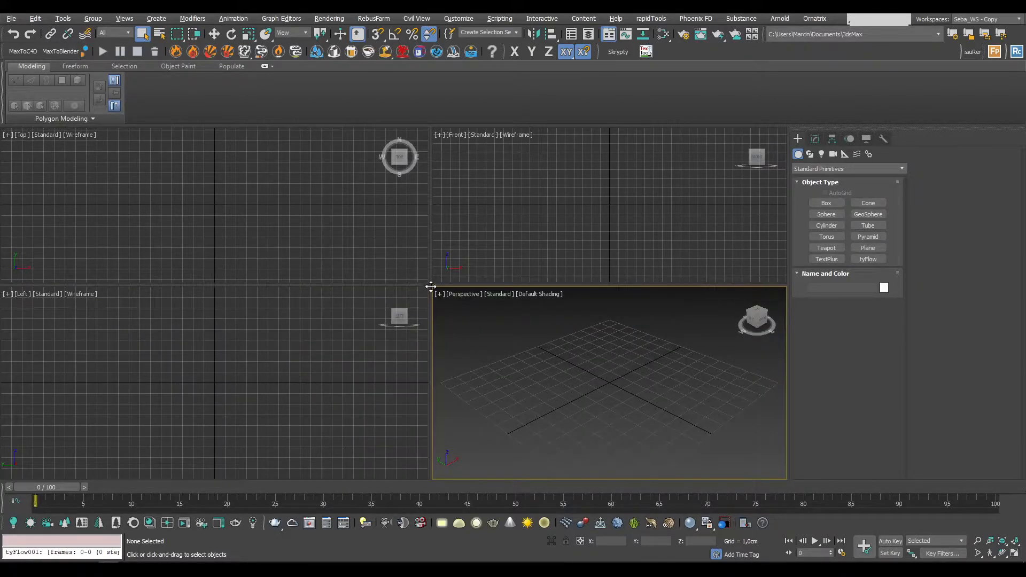
pyautogui.moveTo(355, 286); pyautogui.dragTo(426, 288)
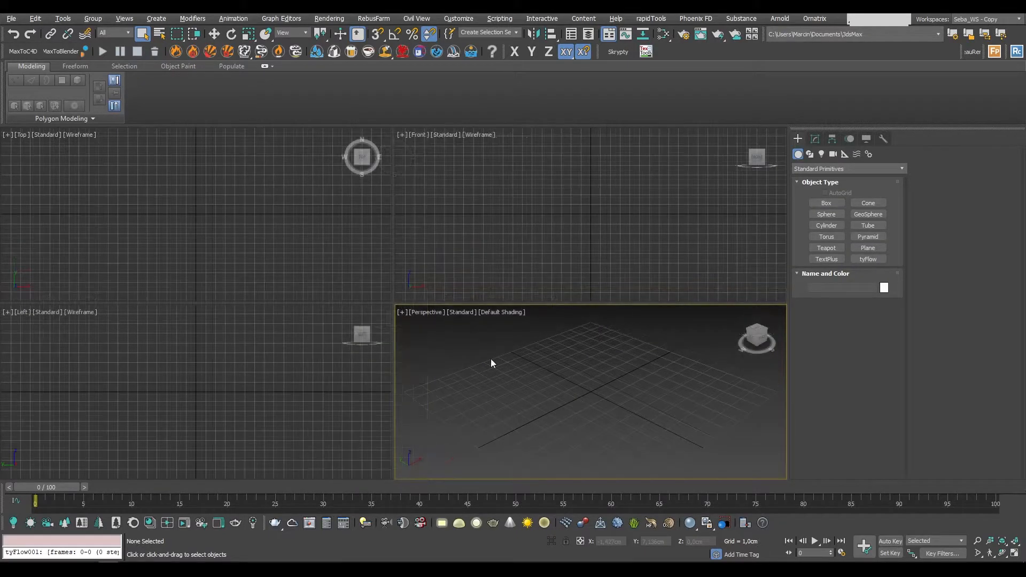
# - Create a box about 4.4 cm long, 5.7 cm wide and 2.5 cm high around the grid center in the Perspective viewport
pyautogui.click(831, 204)
pyautogui.moveTo(595, 360); pyautogui.dragTo(576, 426)
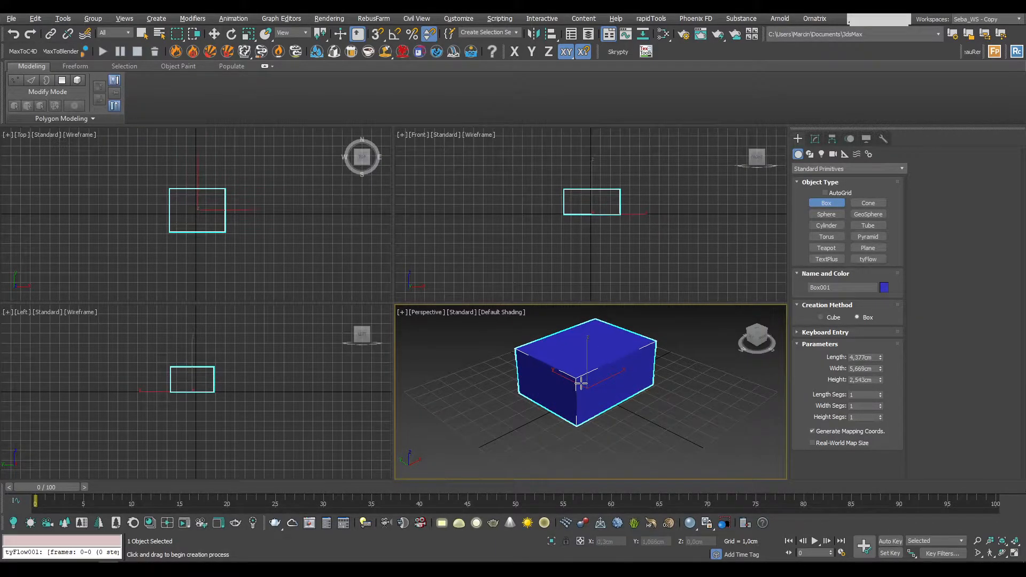
pyautogui.scroll(-3, 578, 429)
pyautogui.scroll(3, 581, 421)
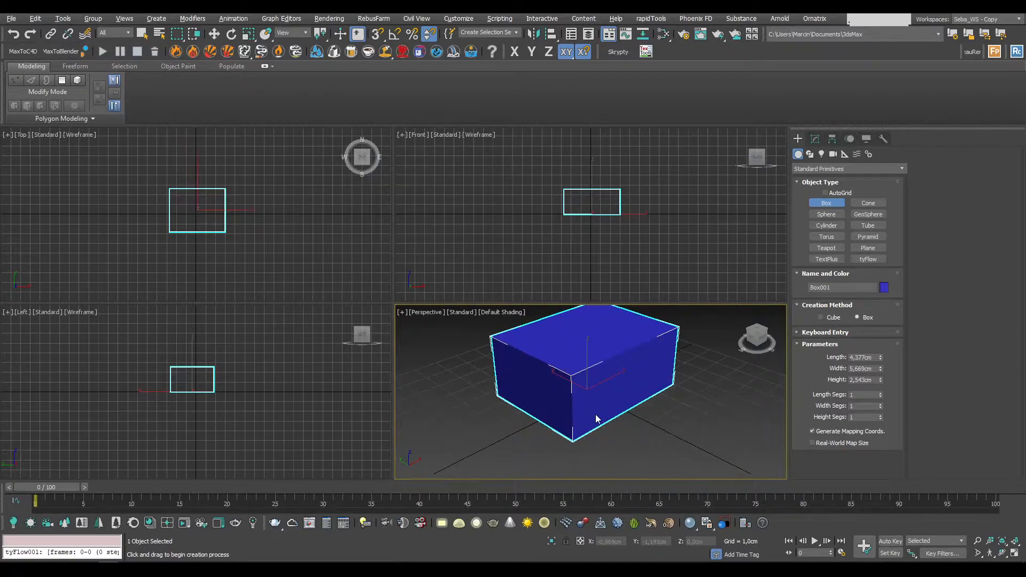
pyautogui.rightClick(596, 415)
pyautogui.scroll(-2, 578, 431)
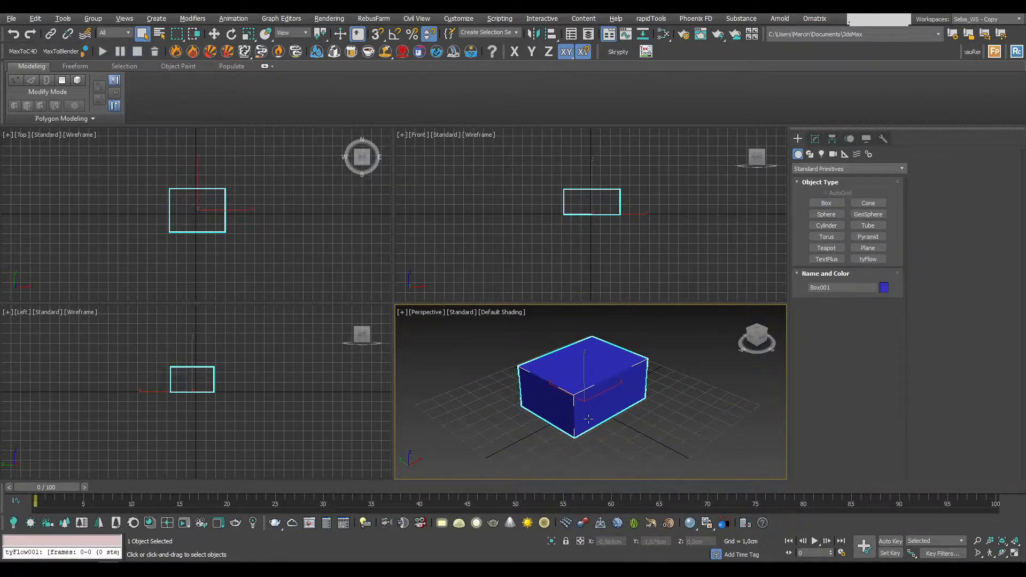
pyautogui.keyDown('alt'); pyautogui.moveTo(625, 418); pyautogui.dragTo(635, 394, button='middle'); pyautogui.keyUp('alt')
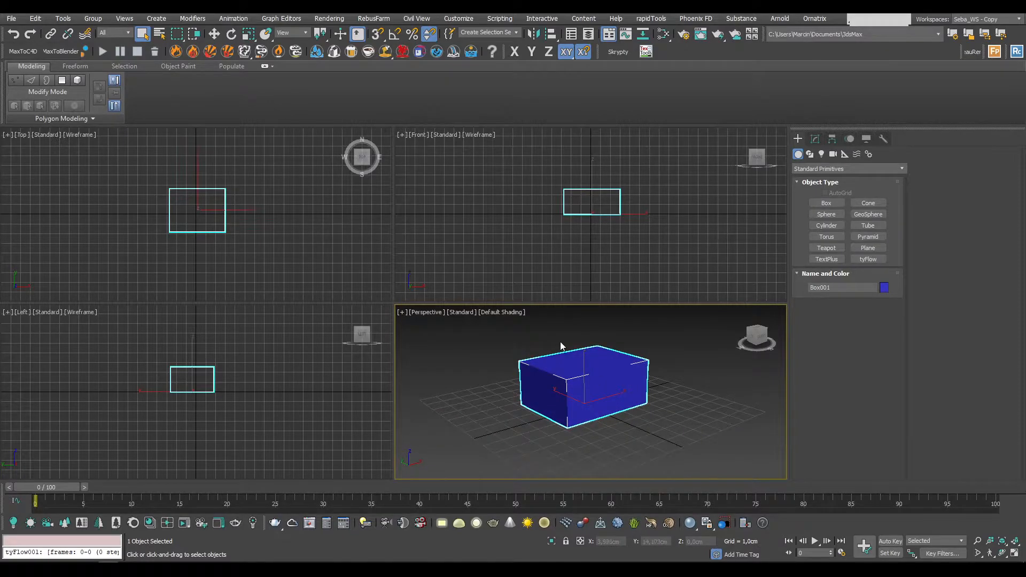
pyautogui.scroll(2, 606, 374)
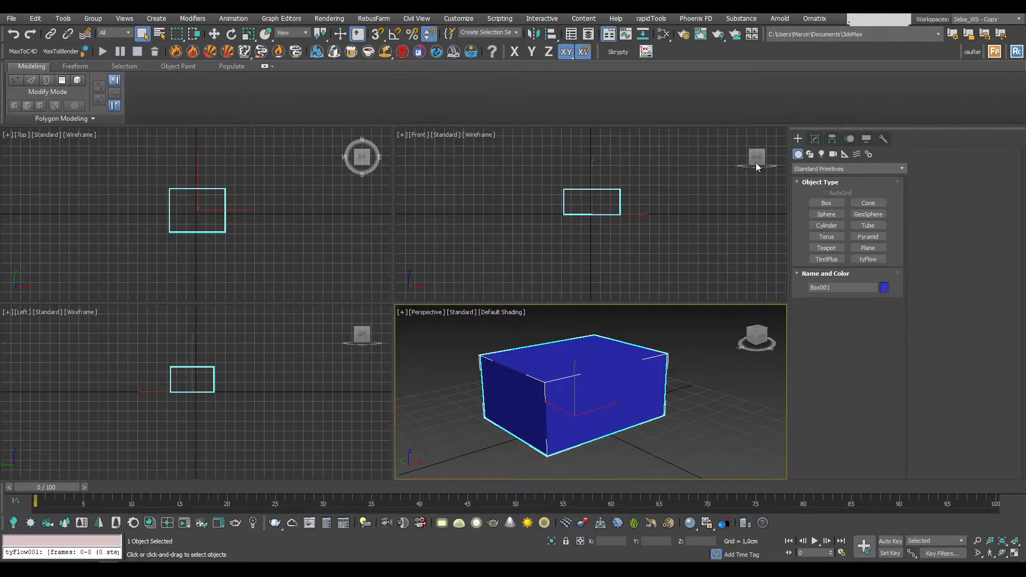
# - Rotate the Front viewport into an angled orthographic view of the box
pyautogui.moveTo(759, 153); pyautogui.dragTo(747, 161)
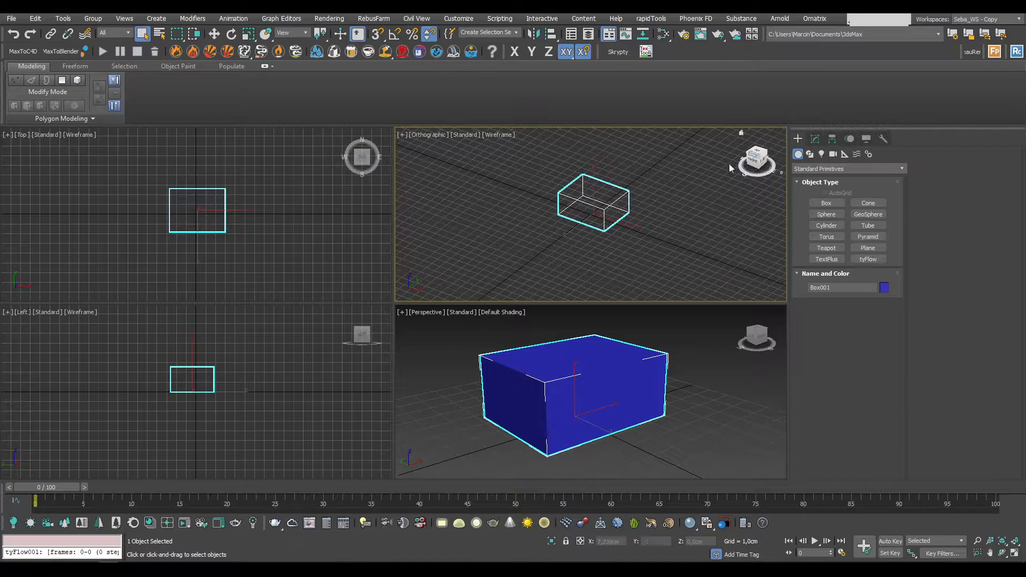
pyautogui.scroll(3, 601, 203)
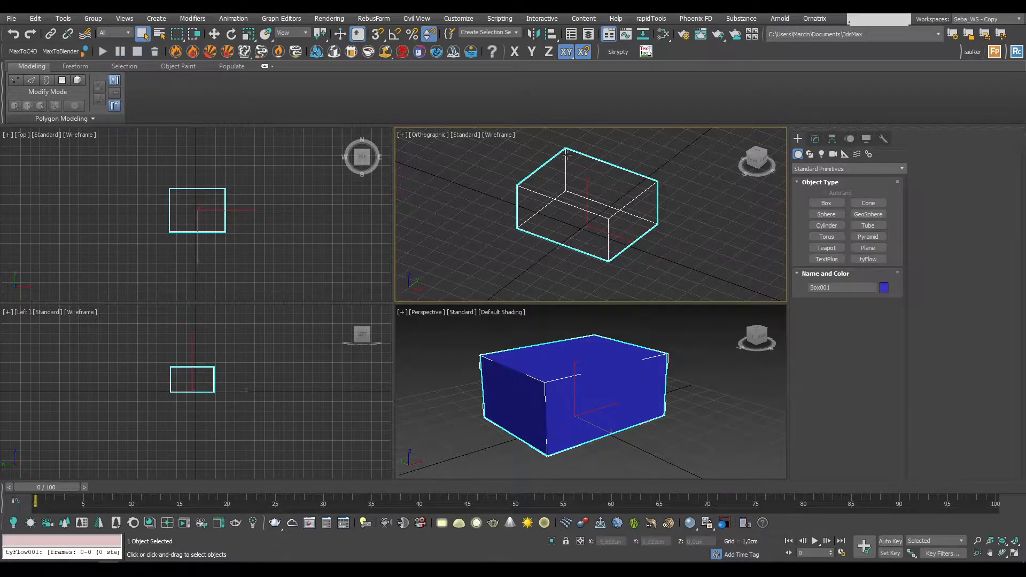
pyautogui.moveTo(631, 229)
pyautogui.keyDown('alt'); pyautogui.mouseDown(button='middle')
pyautogui.moveTo(646, 219)
pyautogui.moveTo(637, 214)
pyautogui.mouseUp(button='middle'); pyautogui.keyUp('alt')
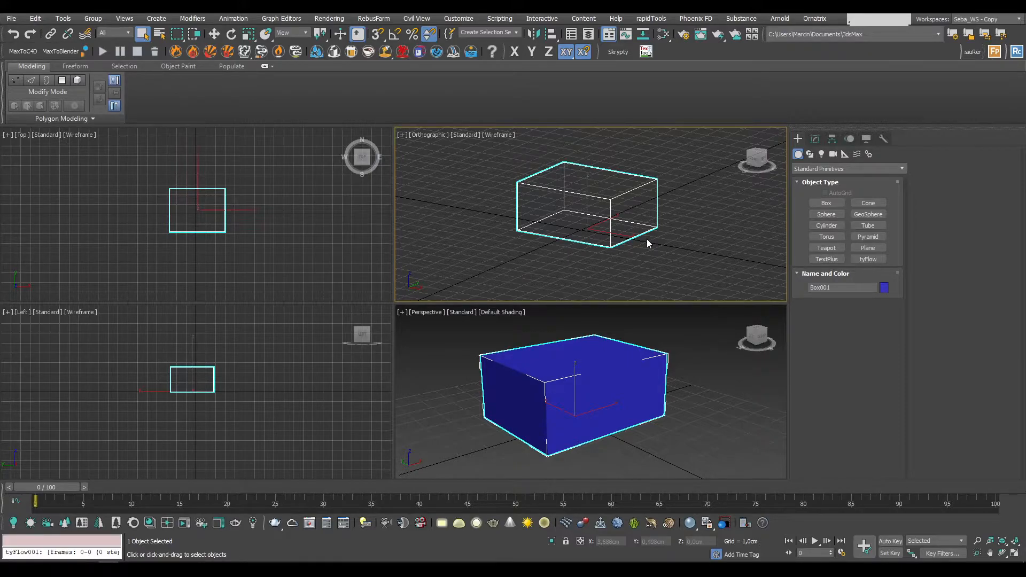
# - Toggle the orthographic viewport repeatedly between Wireframe and Default Shading, ending on Default Shading
pyautogui.press('F3')
pyautogui.press('F3')
pyautogui.press('F3')
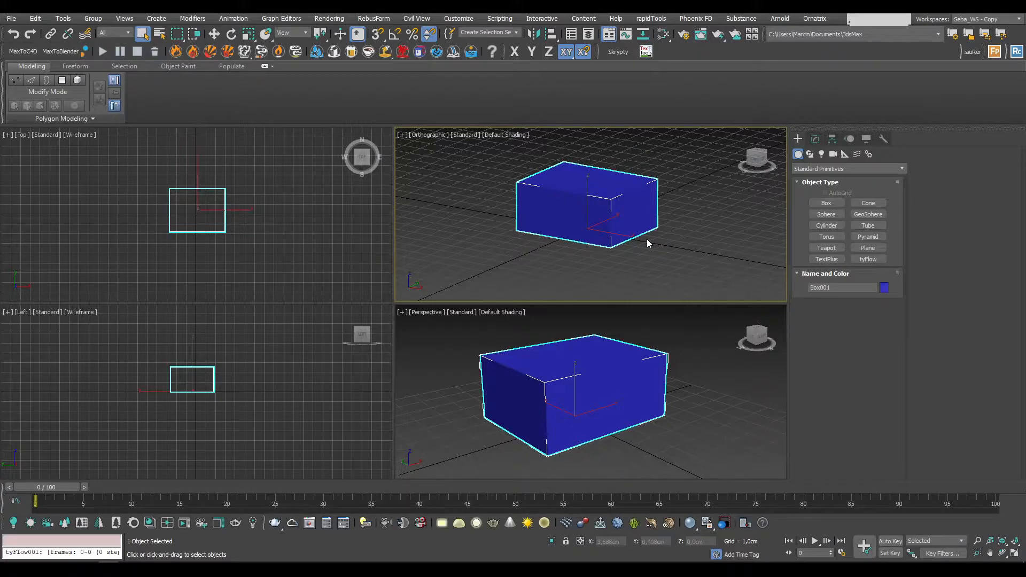
pyautogui.press('F3')
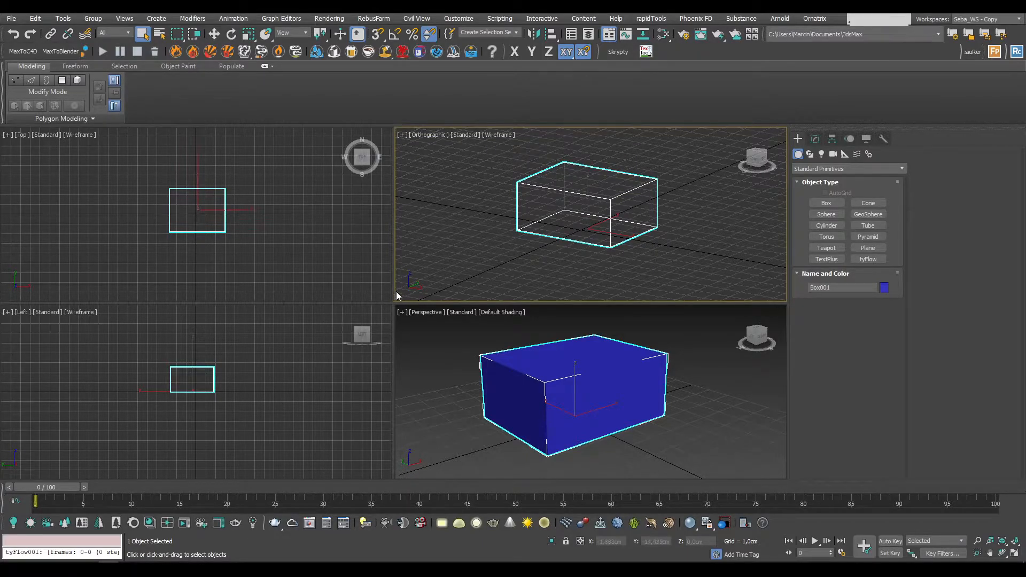
pyautogui.press('F3')
pyautogui.press('F3')
pyautogui.press('F3')
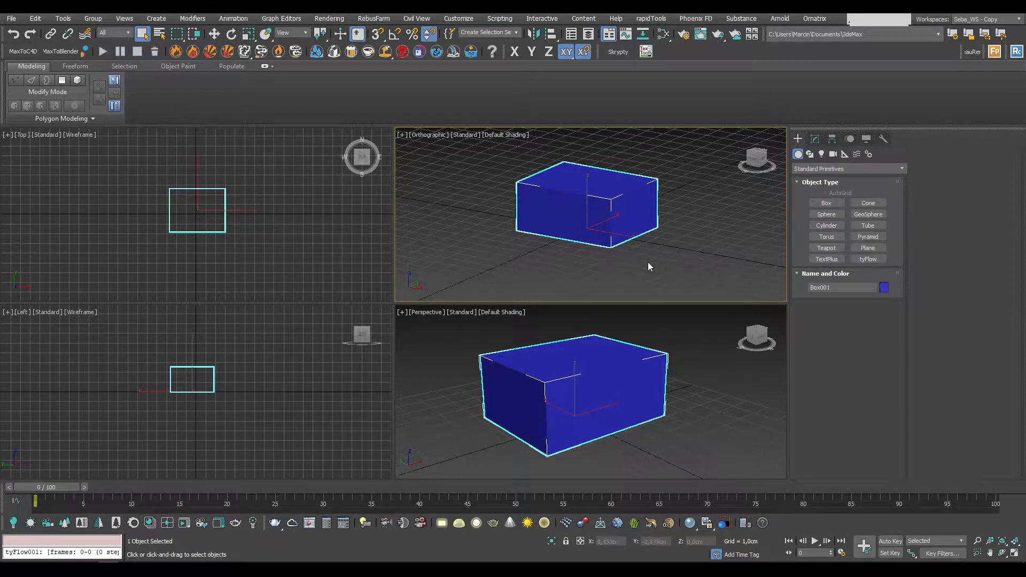
pyautogui.press('F3')
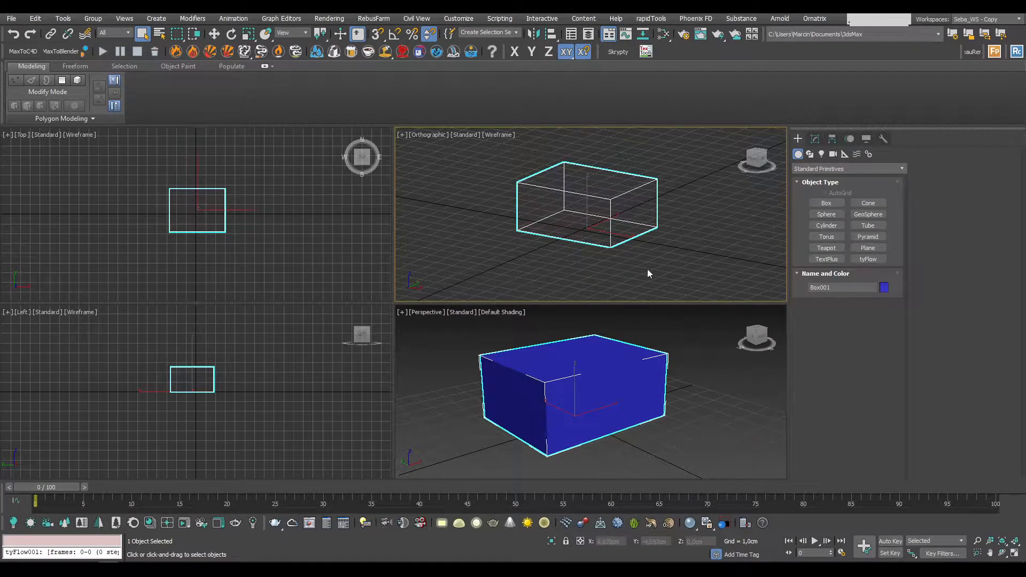
pyautogui.press('F3')
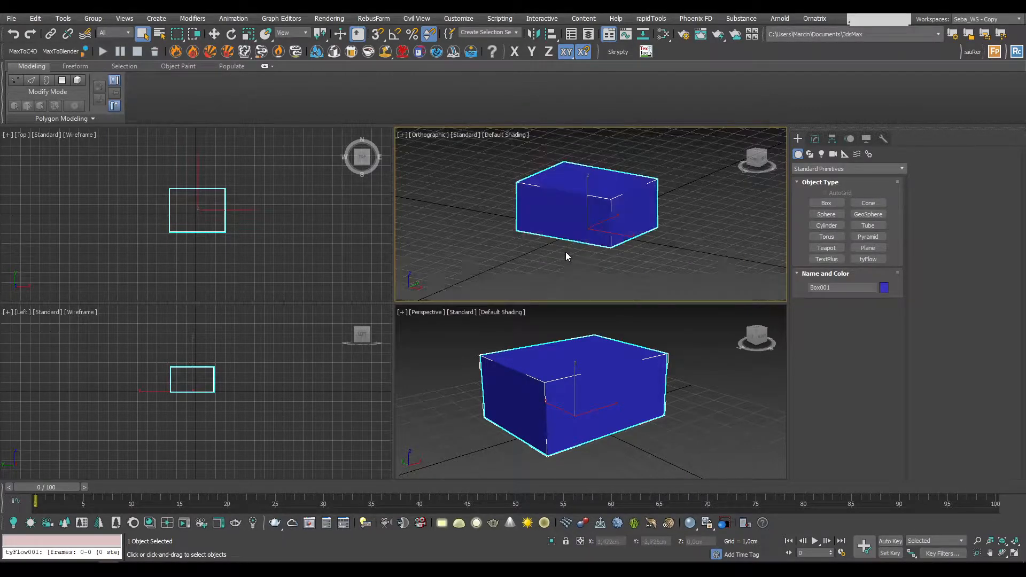
# - Turn the orthographic viewport into a Back view with Wireframe Override, and deselect the box
pyautogui.click(500, 134)
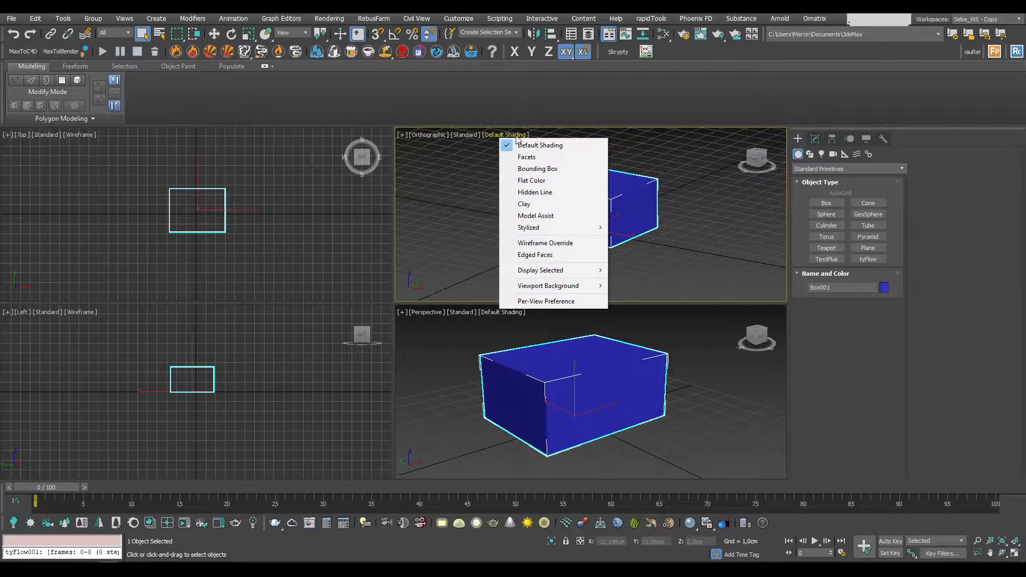
pyautogui.click(516, 243)
pyautogui.click(500, 134)
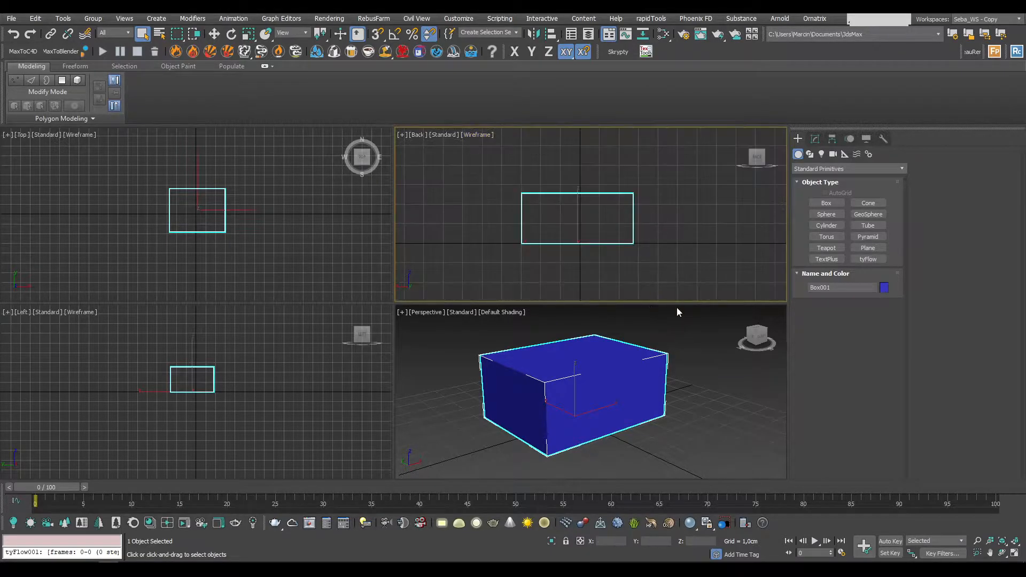
pyautogui.click(435, 348)
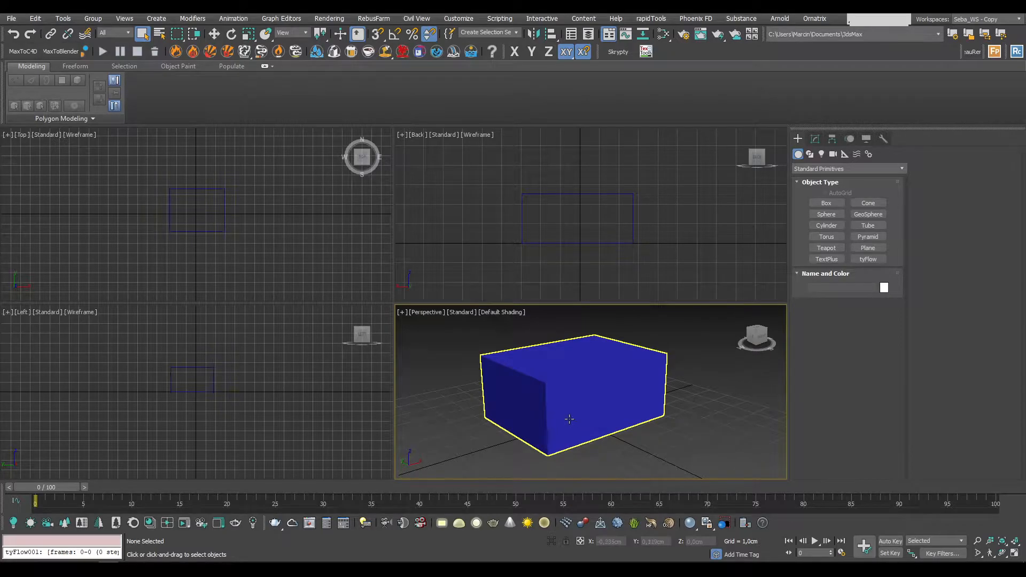
# - Maximize the Perspective viewport, and orbit and zoom the view around the box
pyautogui.hotkey('alt', 'w')
pyautogui.scroll(-3, 520, 313)
pyautogui.scroll(4, 476, 312)
pyautogui.scroll(-3, 508, 294)
pyautogui.moveTo(557, 282)
pyautogui.keyDown('alt'); pyautogui.mouseDown(button='middle')
pyautogui.moveTo(390, 259)
pyautogui.moveTo(543, 281)
pyautogui.mouseUp(button='middle'); pyautogui.keyUp('alt')
pyautogui.keyDown('alt'); pyautogui.moveTo(597, 305); pyautogui.dragTo(458, 355, button='middle'); pyautogui.keyUp('alt')
pyautogui.click(459, 355)
pyautogui.click(537, 263)
pyautogui.scroll(-3, 537, 321)
pyautogui.scroll(3, 504, 340)
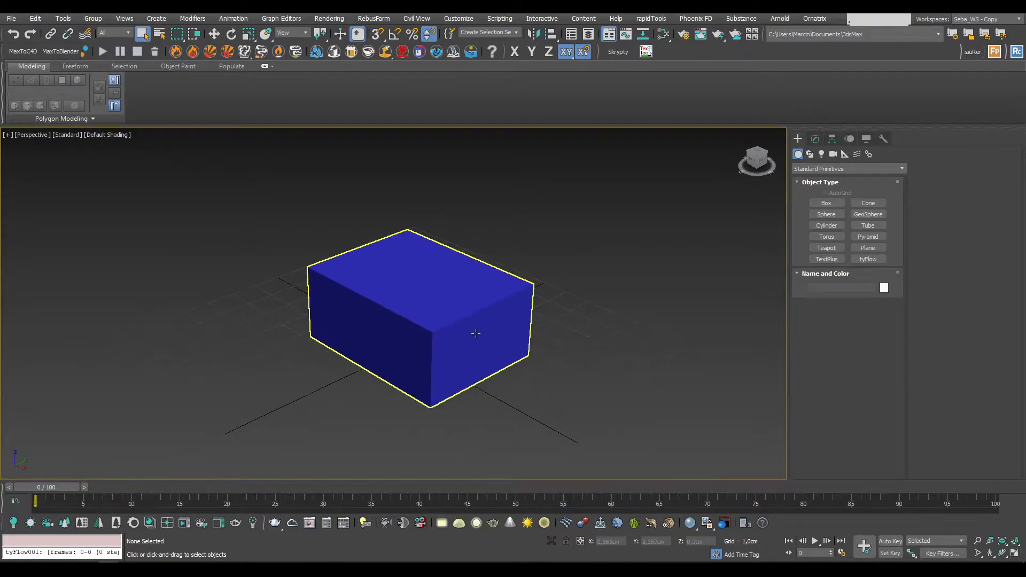
# - Select the box, deselect it on empty space, and select it again at a closer zoom
pyautogui.click(416, 302)
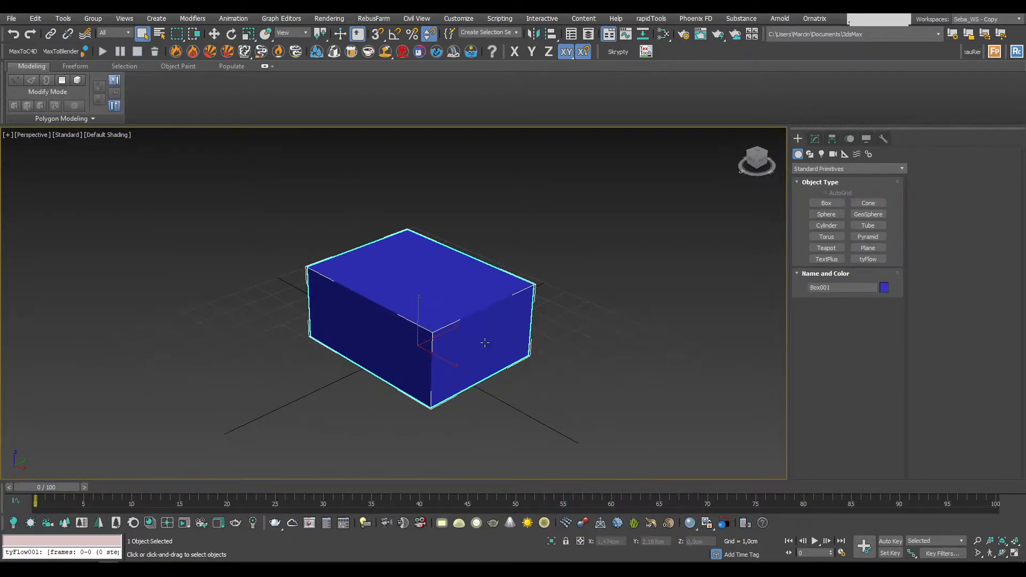
pyautogui.click(560, 360)
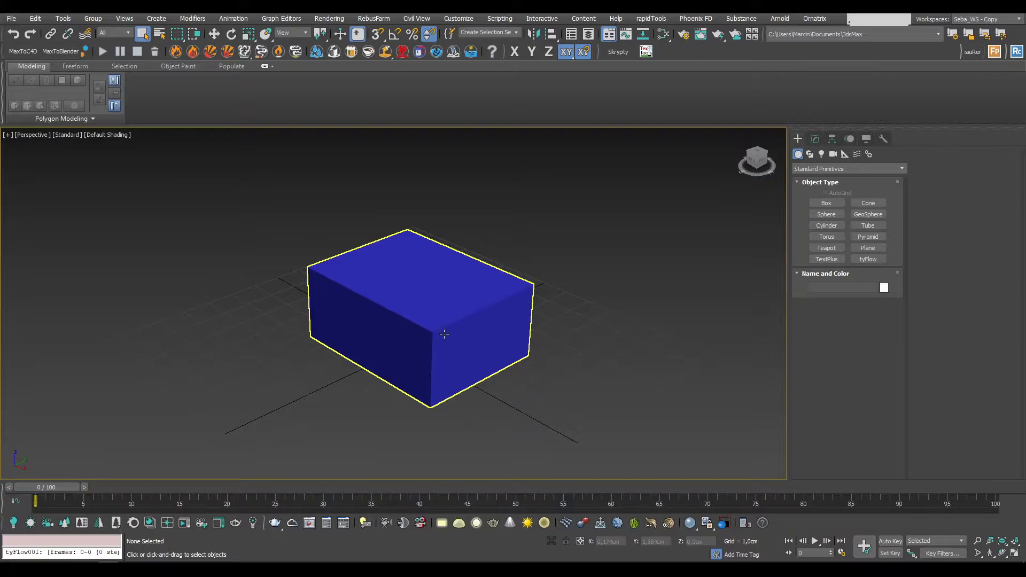
pyautogui.scroll(4, 444, 334)
pyautogui.scroll(-4, 429, 316)
pyautogui.scroll(2, 427, 340)
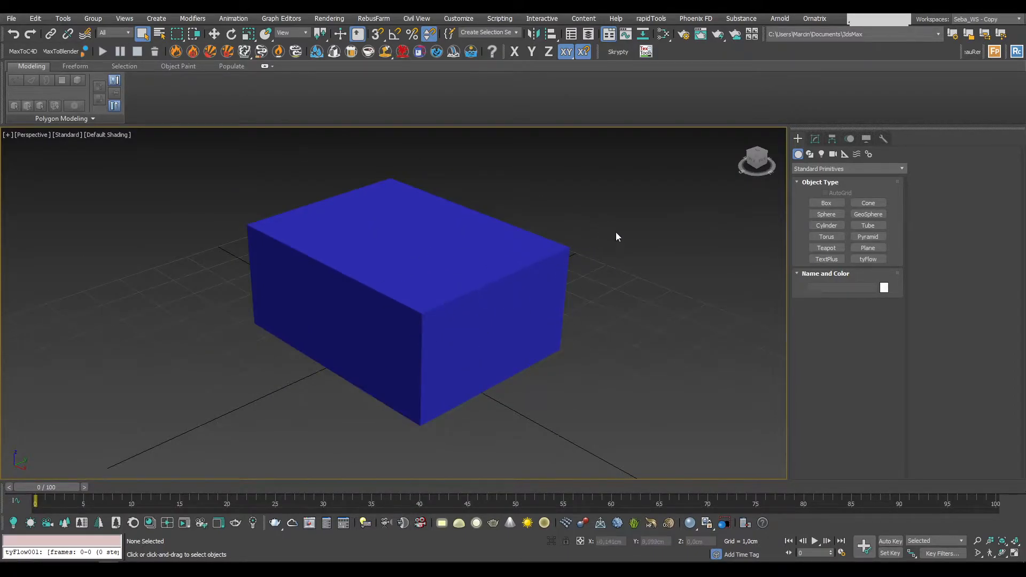
pyautogui.click(375, 284)
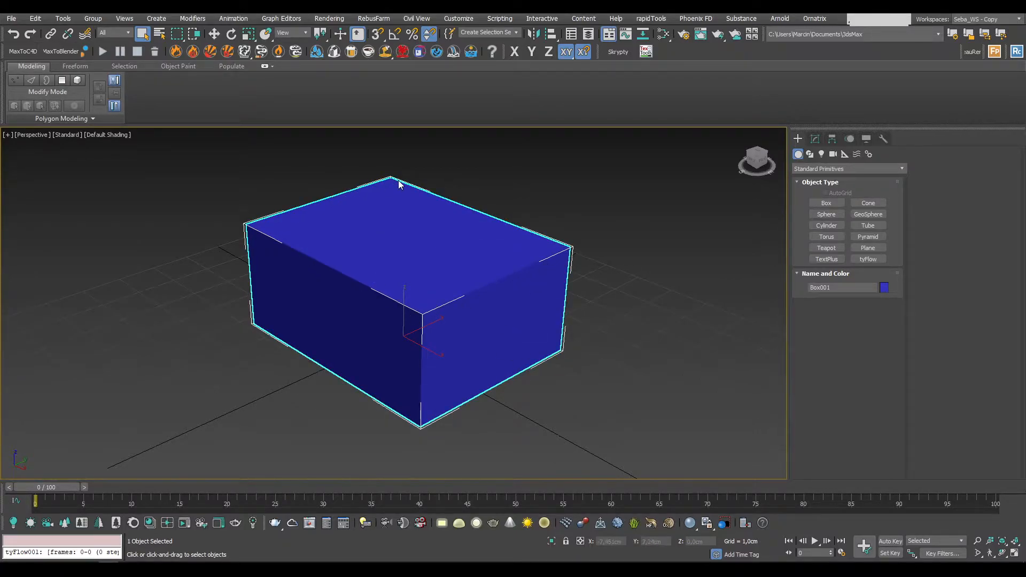
# - Orbit around the selected box and pan the view slightly to examine its sides
pyautogui.keyDown('alt'); pyautogui.moveTo(465, 369); pyautogui.dragTo(452, 361, button='middle'); pyautogui.keyUp('alt')
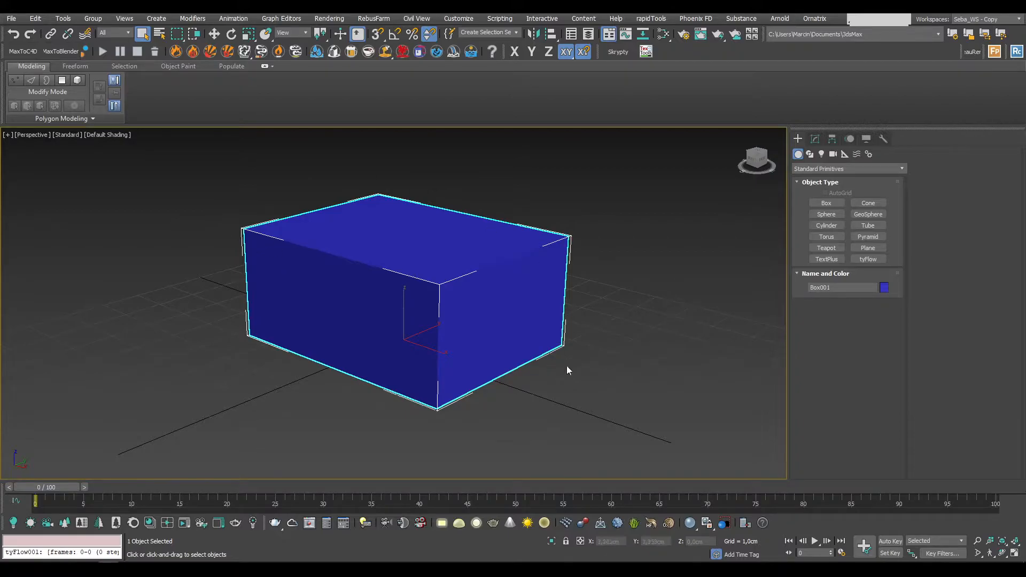
pyautogui.scroll(-3, 561, 370)
pyautogui.scroll(3, 521, 291)
pyautogui.click(433, 315)
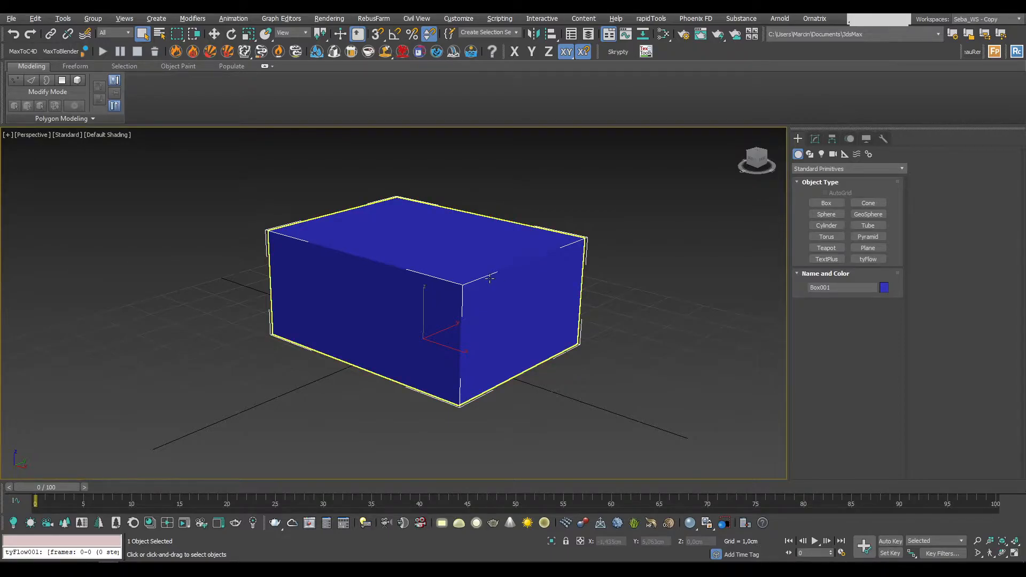
pyautogui.keyDown('alt'); pyautogui.moveTo(429, 244); pyautogui.dragTo(756, 262, button='middle'); pyautogui.keyUp('alt')
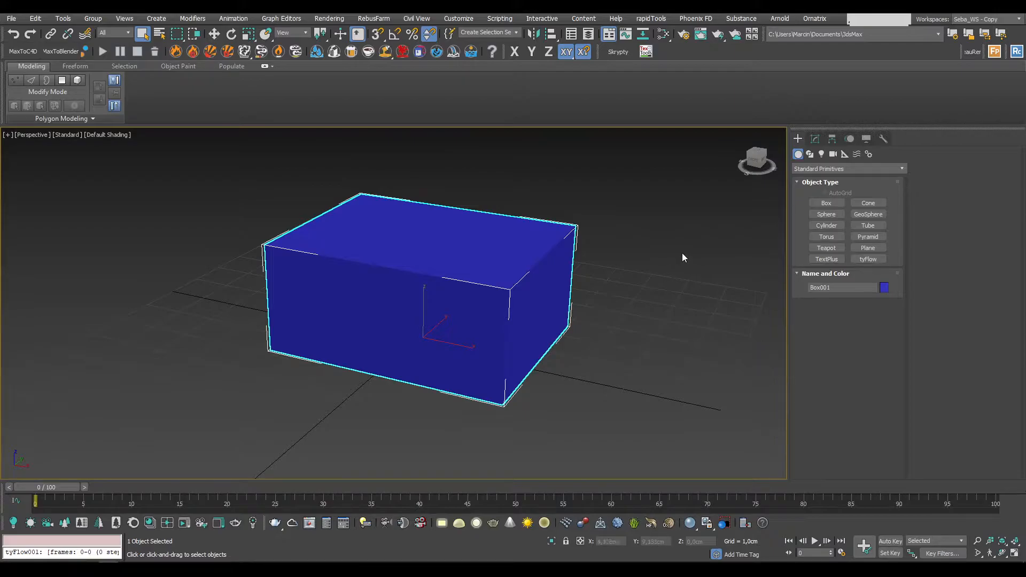
pyautogui.moveTo(695, 259)
pyautogui.mouseDown(button='middle')
pyautogui.moveTo(521, 249)
pyautogui.moveTo(762, 268)
pyautogui.moveTo(548, 252)
pyautogui.moveTo(745, 263)
pyautogui.moveTo(665, 255)
pyautogui.moveTo(710, 260)
pyautogui.mouseUp(button='middle')
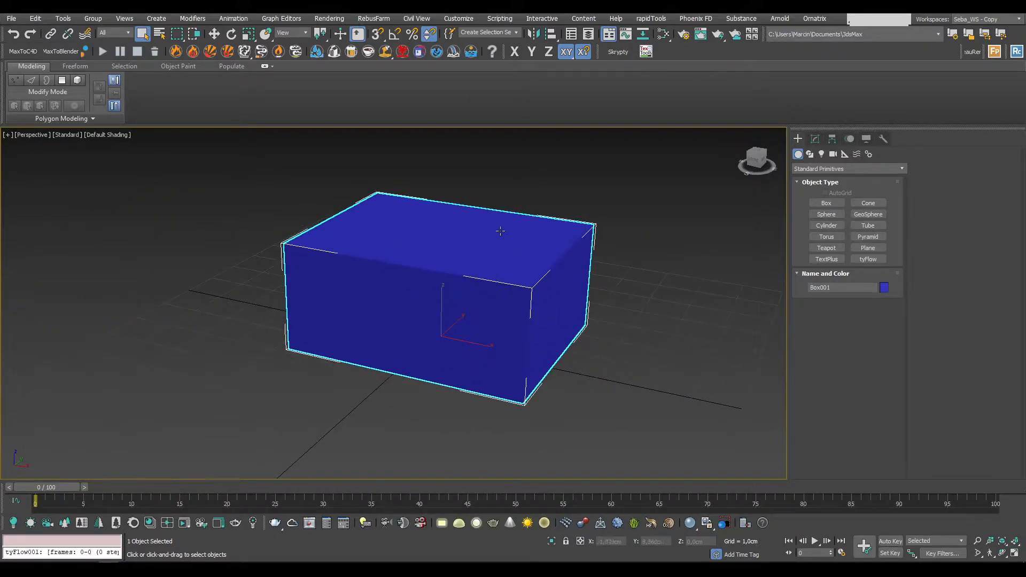
# - Zoom in and out on the selected box repeatedly to examine how the view scales around the pointer
pyautogui.scroll(-4, 487, 255)
pyautogui.scroll(8, 478, 254)
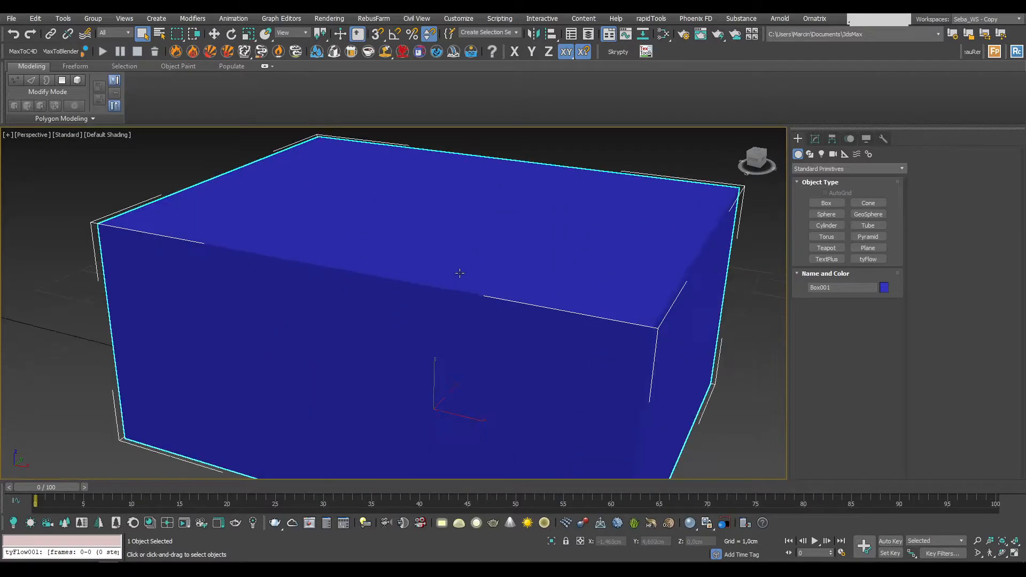
pyautogui.scroll(-6, 460, 239)
pyautogui.scroll(4, 456, 246)
pyautogui.scroll(-7, 457, 246)
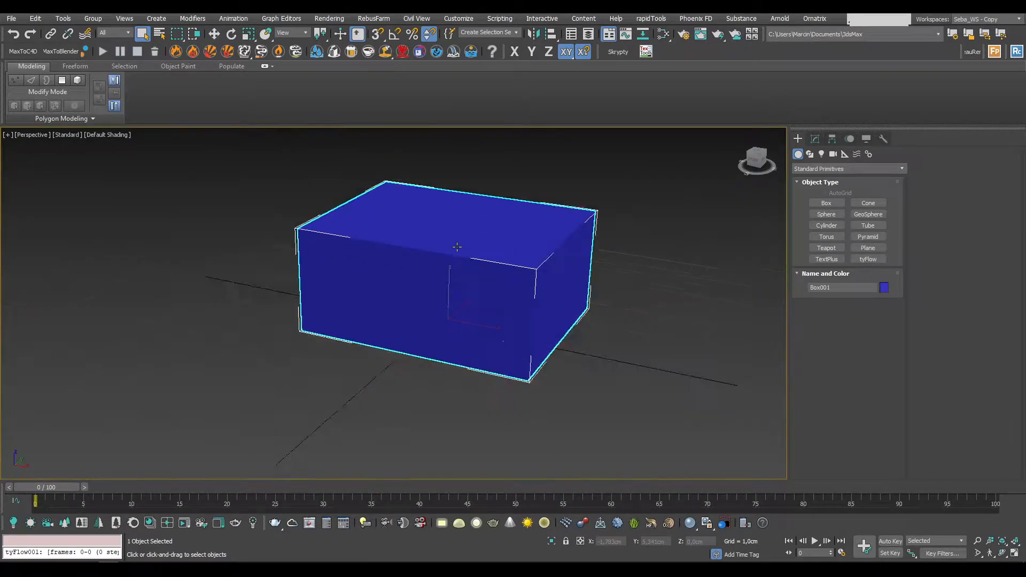
pyautogui.scroll(5, 455, 247)
pyautogui.scroll(4, 455, 247)
pyautogui.scroll(-6, 455, 247)
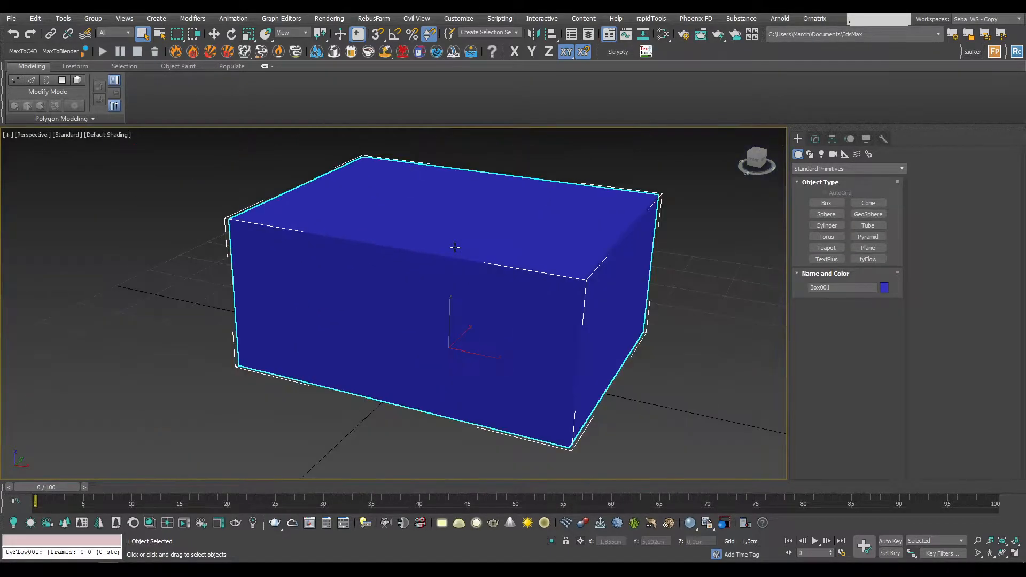
pyautogui.scroll(5, 449, 248)
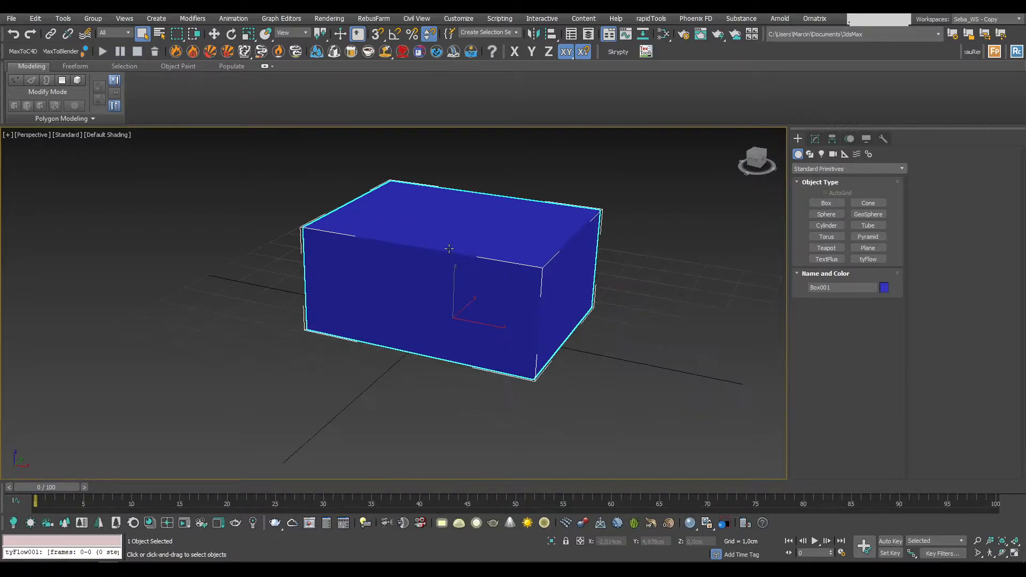
pyautogui.scroll(-5, 450, 249)
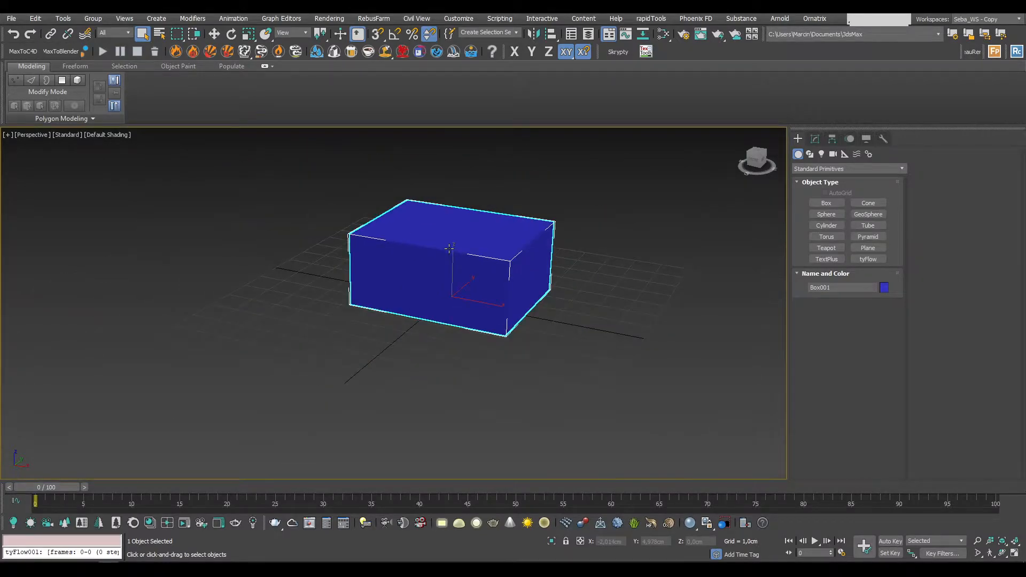
pyautogui.scroll(5, 449, 249)
pyautogui.scroll(-3, 449, 249)
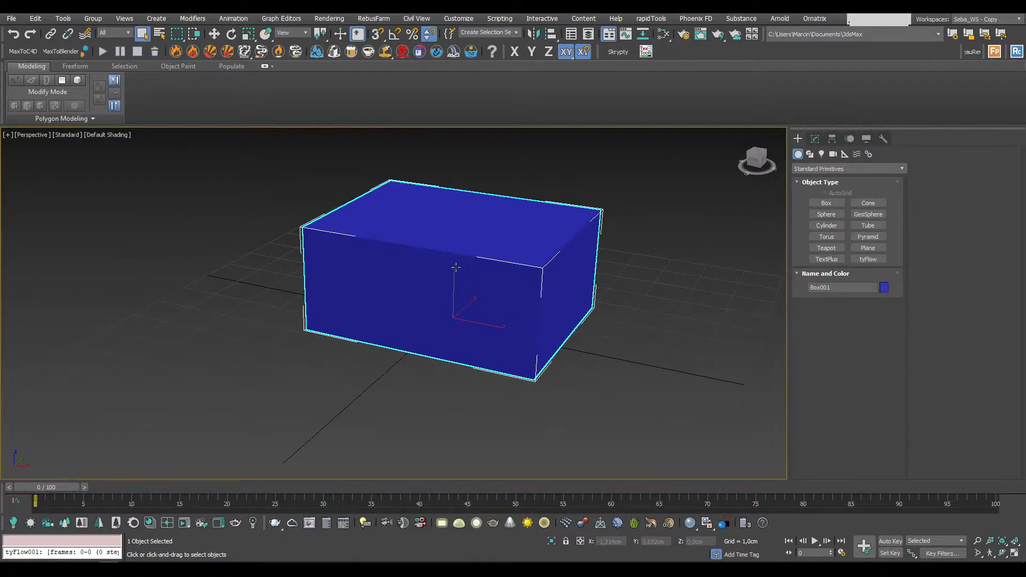
pyautogui.scroll(2, 456, 267)
pyautogui.scroll(-3, 475, 289)
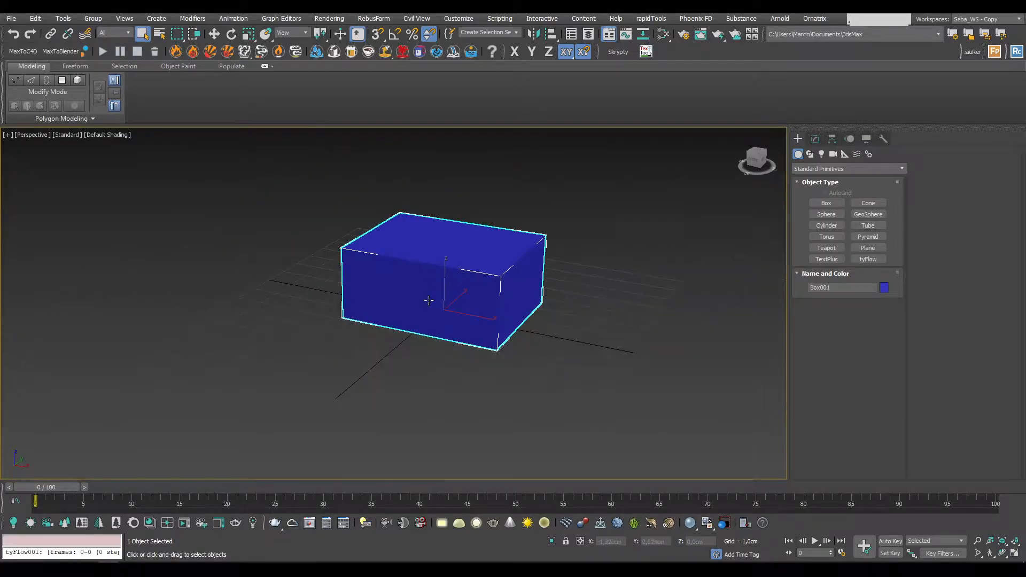
# - Deselect and reselect the box, and compare zooming with the pointer placed away from it and over it
pyautogui.click(627, 288)
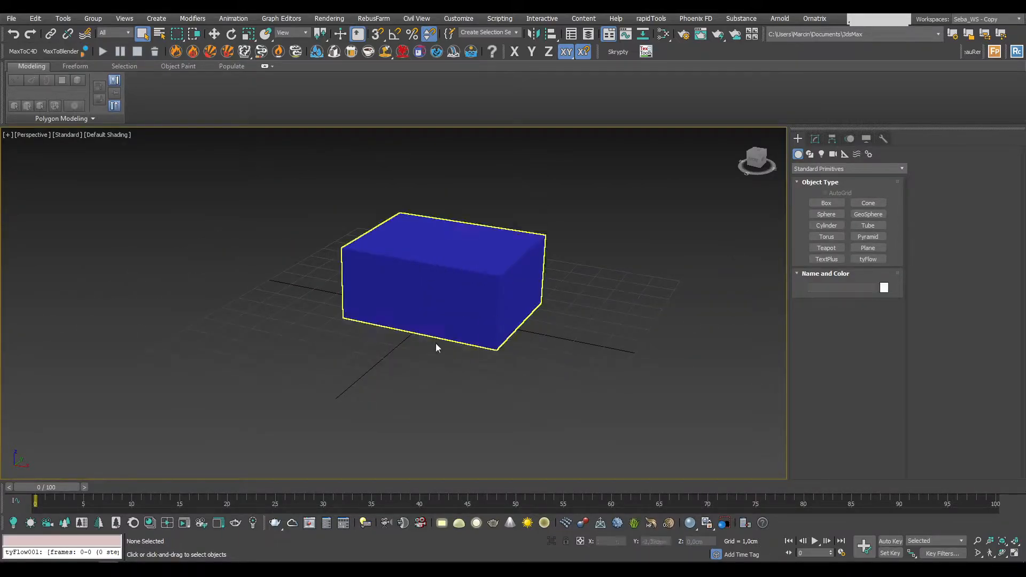
pyautogui.scroll(-3, 387, 293)
pyautogui.scroll(3, 422, 294)
pyautogui.click(426, 294)
pyautogui.scroll(-5, 693, 288)
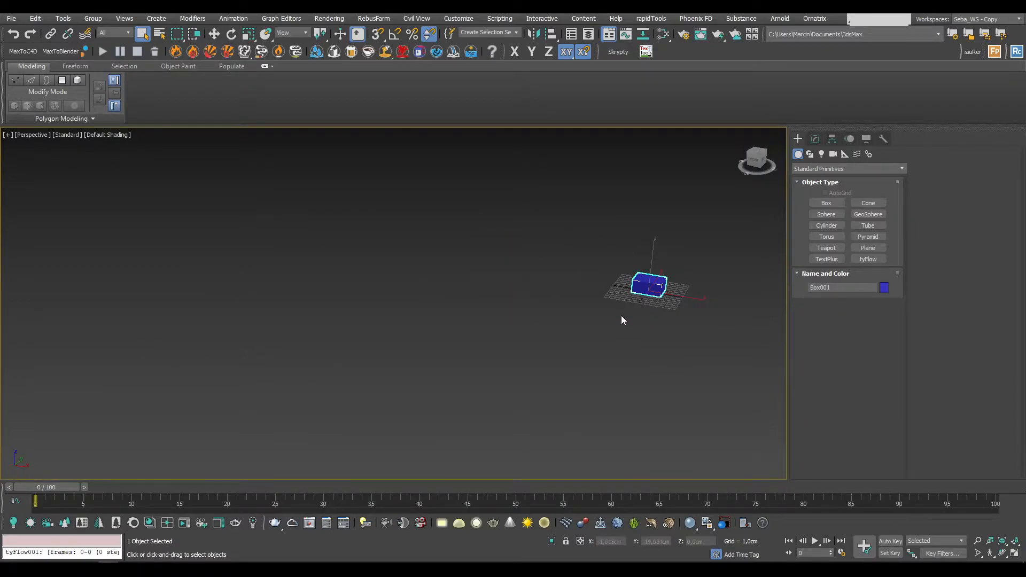
pyautogui.scroll(4, 622, 316)
pyautogui.scroll(-3, 530, 325)
pyautogui.scroll(3, 531, 331)
pyautogui.scroll(-3, 448, 305)
pyautogui.scroll(2, 472, 327)
pyautogui.scroll(2, 472, 331)
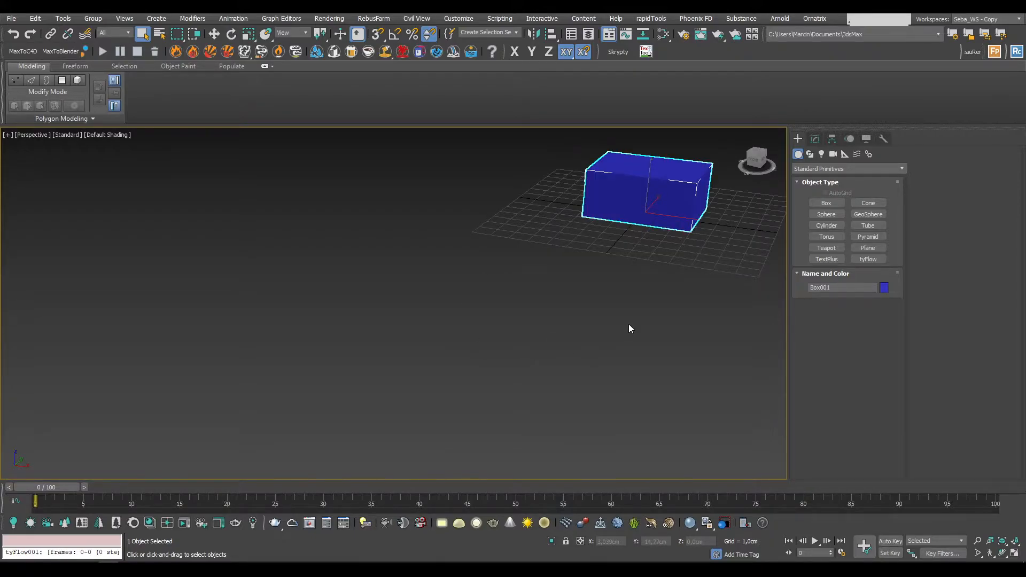
pyautogui.scroll(6, 630, 325)
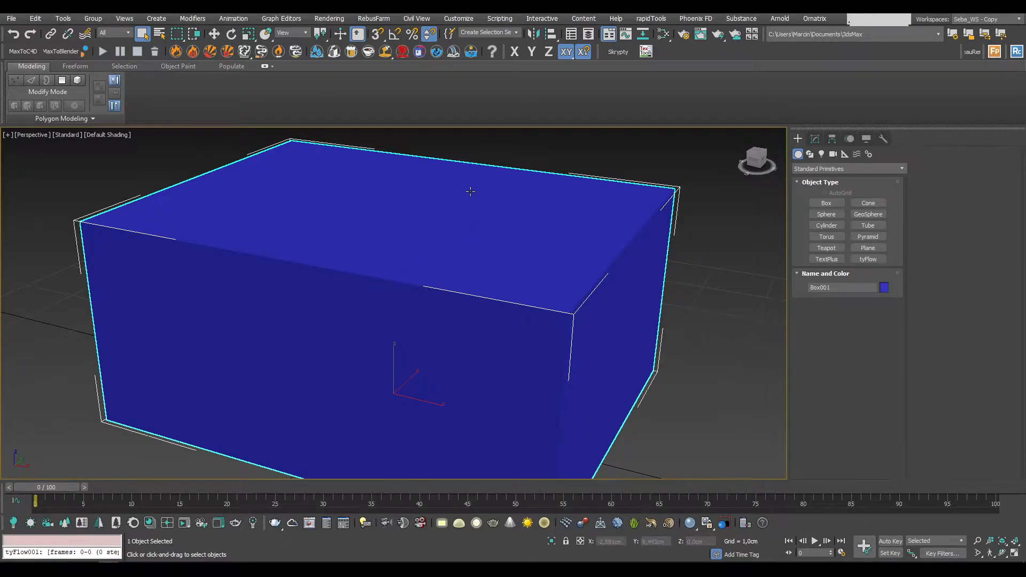
pyautogui.scroll(-4, 470, 192)
pyautogui.scroll(-2, 446, 315)
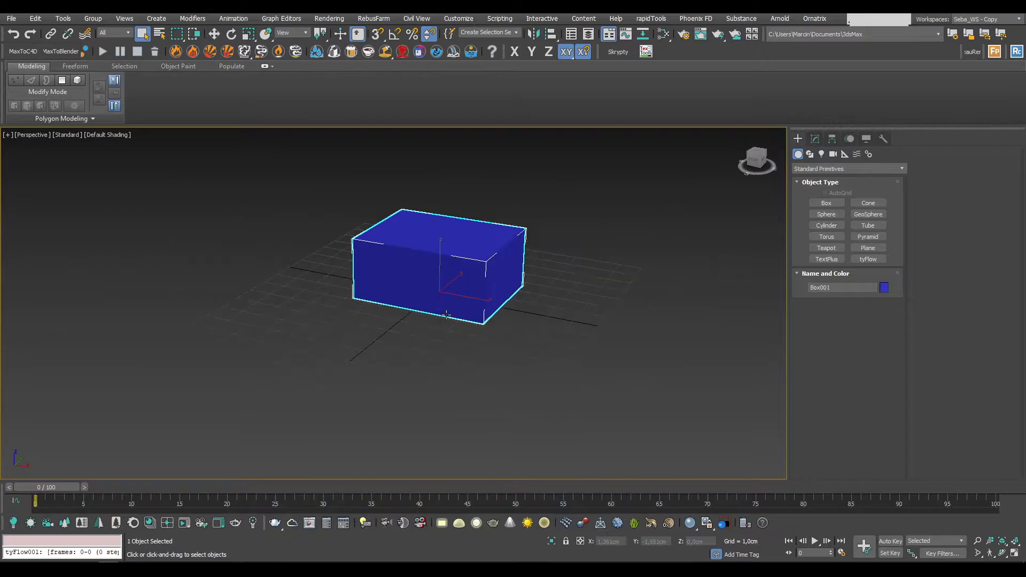
pyautogui.scroll(-2, 446, 316)
pyautogui.scroll(4, 443, 280)
pyautogui.scroll(-4, 403, 352)
# - Orbit and zoom the Perspective view away until the selected box is out of sight
pyautogui.keyDown('alt'); pyautogui.moveTo(400, 305); pyautogui.dragTo(521, 365, button='middle'); pyautogui.keyUp('alt')
pyautogui.scroll(-7, 521, 364)
pyautogui.scroll(5, 444, 316)
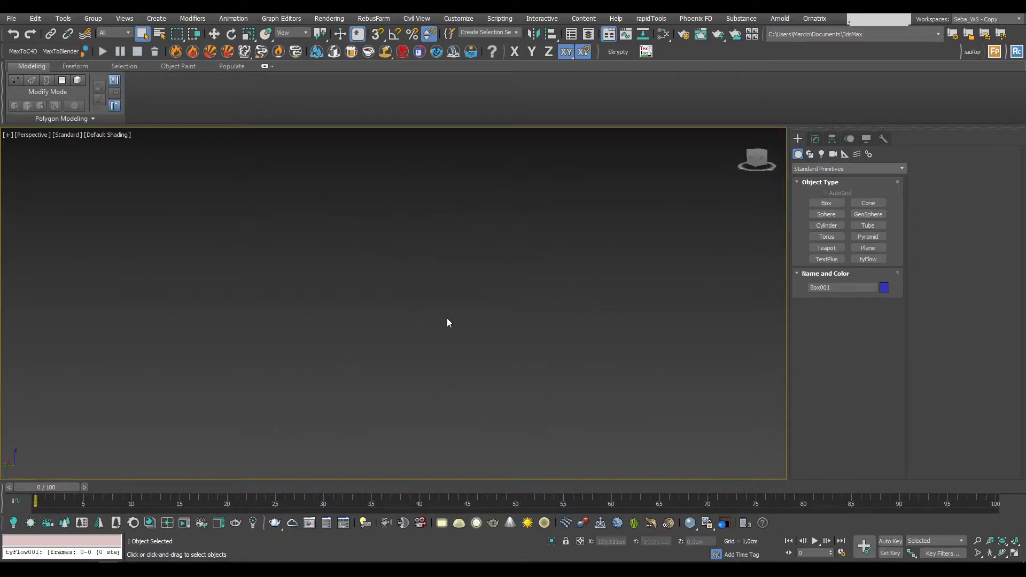
pyautogui.moveTo(396, 240)
pyautogui.keyDown('alt'); pyautogui.mouseDown(button='middle')
pyautogui.moveTo(402, 259)
pyautogui.moveTo(369, 235)
pyautogui.mouseUp(button='middle'); pyautogui.keyUp('alt')
pyautogui.keyDown('alt'); pyautogui.moveTo(269, 261); pyautogui.dragTo(401, 239, button='middle'); pyautogui.keyUp('alt')
# - Frame the selected box in the Perspective viewport and orbit to view it from above
pyautogui.press('z')
pyautogui.scroll(-4, 464, 271)
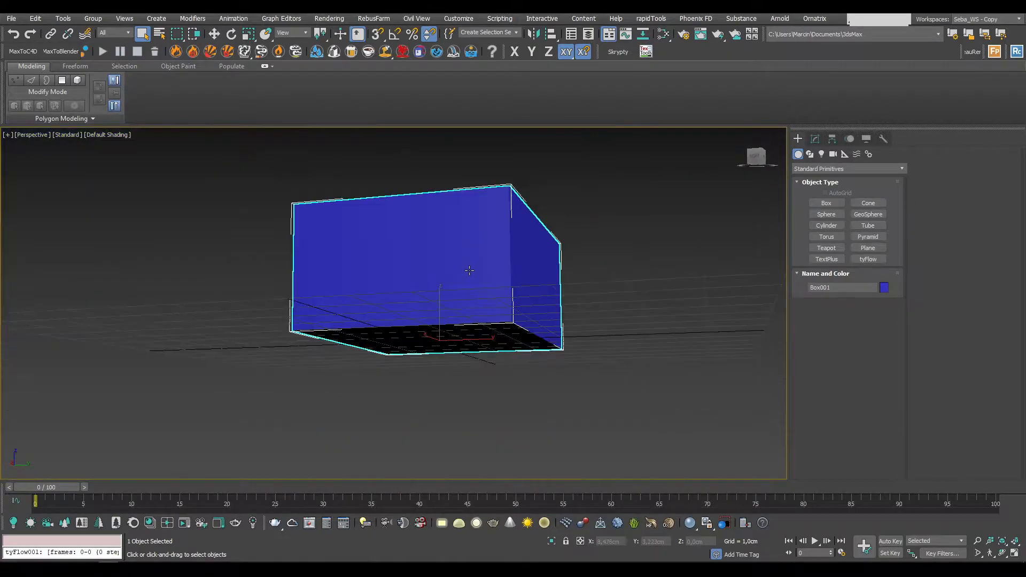
pyautogui.keyDown('alt'); pyautogui.moveTo(414, 235); pyautogui.dragTo(451, 297, button='middle'); pyautogui.keyUp('alt')
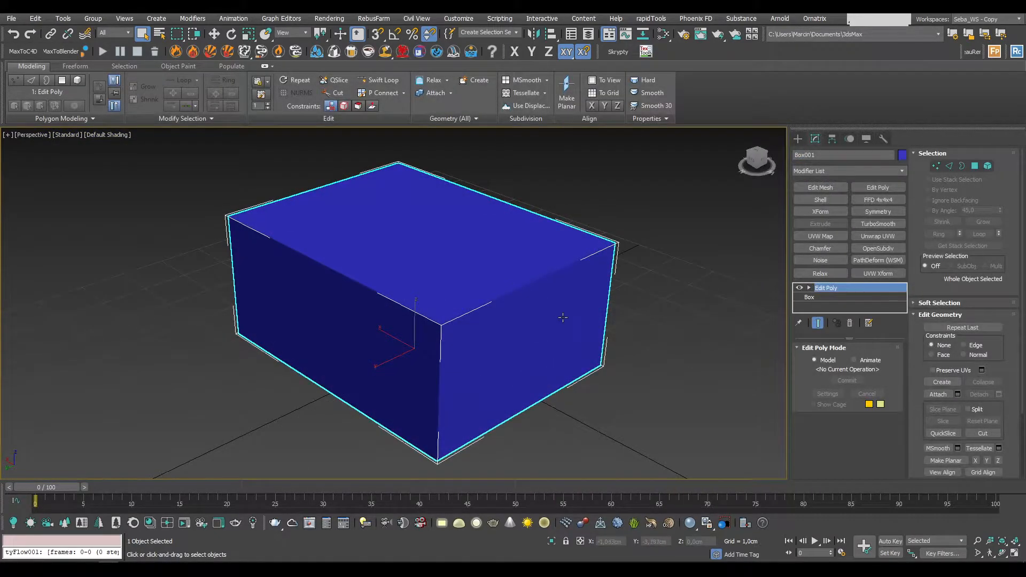
# - Orbit, zoom and pan around the Edit Poly box to inspect it from several angles
pyautogui.keyDown('alt'); pyautogui.moveTo(563, 318); pyautogui.dragTo(612, 308, button='middle'); pyautogui.keyUp('alt')
pyautogui.scroll(-5, 412, 285)
pyautogui.scroll(5, 409, 286)
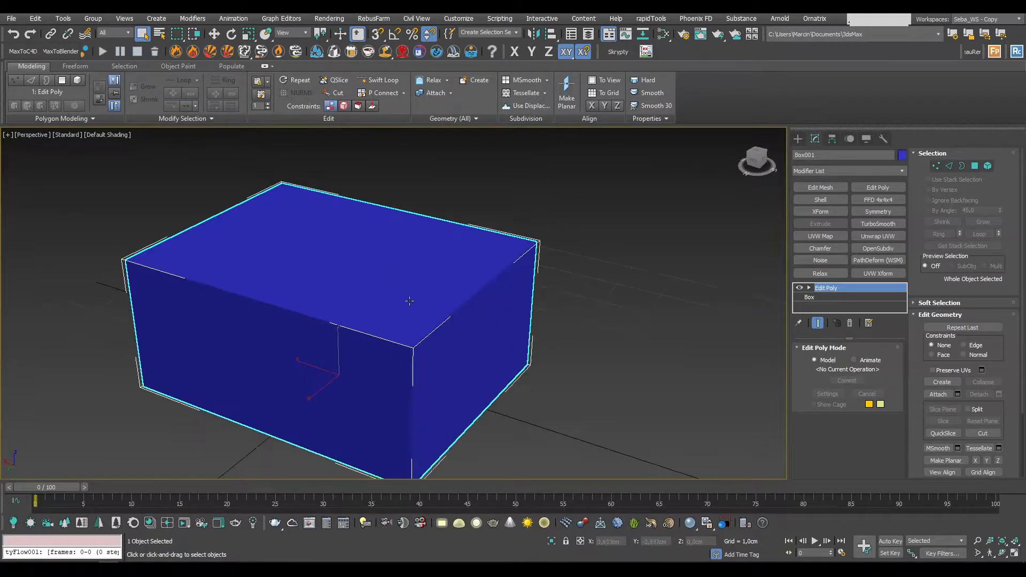
pyautogui.scroll(-2, 409, 286)
pyautogui.scroll(1, 368, 278)
pyautogui.keyDown('alt'); pyautogui.moveTo(369, 278); pyautogui.dragTo(471, 251, button='middle'); pyautogui.keyUp('alt')
pyautogui.moveTo(636, 289)
pyautogui.mouseDown(button='middle')
pyautogui.moveTo(562, 303)
pyautogui.moveTo(625, 292)
pyautogui.mouseUp(button='middle')
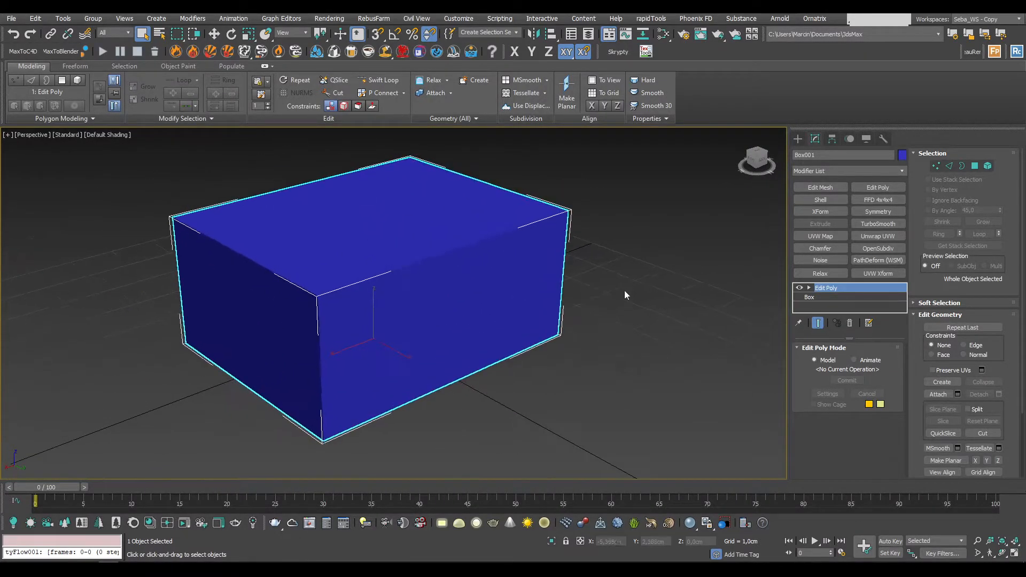
pyautogui.scroll(-6, 616, 292)
pyautogui.scroll(7, 551, 304)
pyautogui.keyDown('alt'); pyautogui.moveTo(557, 316); pyautogui.dragTo(402, 300, button='middle'); pyautogui.keyUp('alt')
pyautogui.scroll(-5, 507, 283)
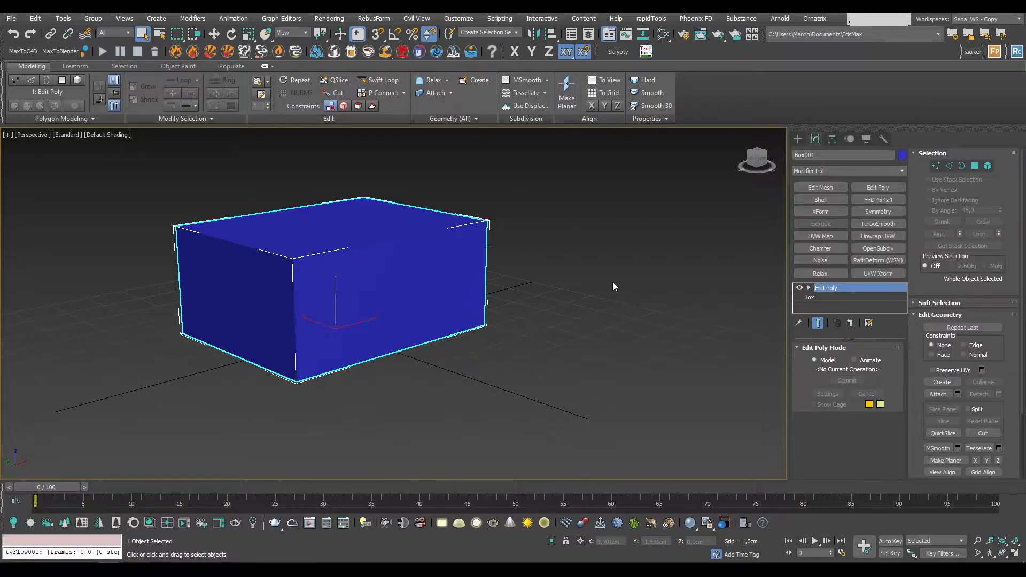
# - Return to the geometry creation tools and review the available object categories, keeping Standard Primitives
pyautogui.click(798, 139)
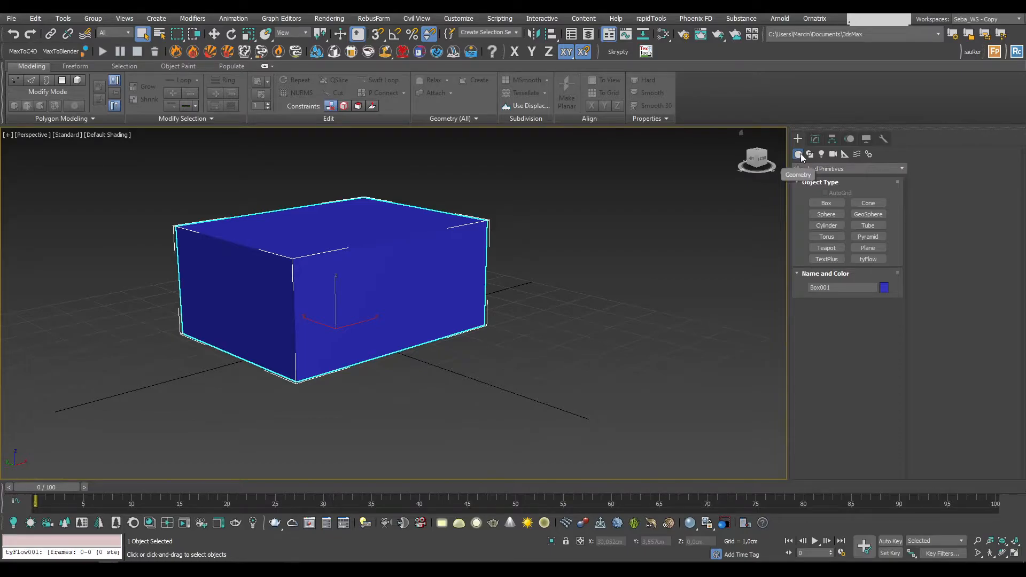
pyautogui.click(840, 169)
pyautogui.click(839, 172)
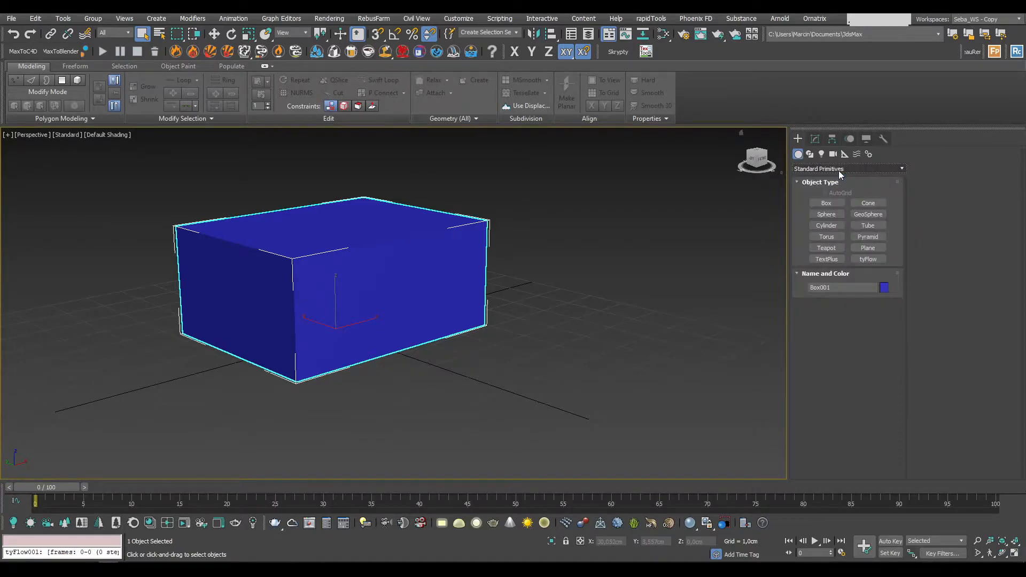
pyautogui.click(839, 170)
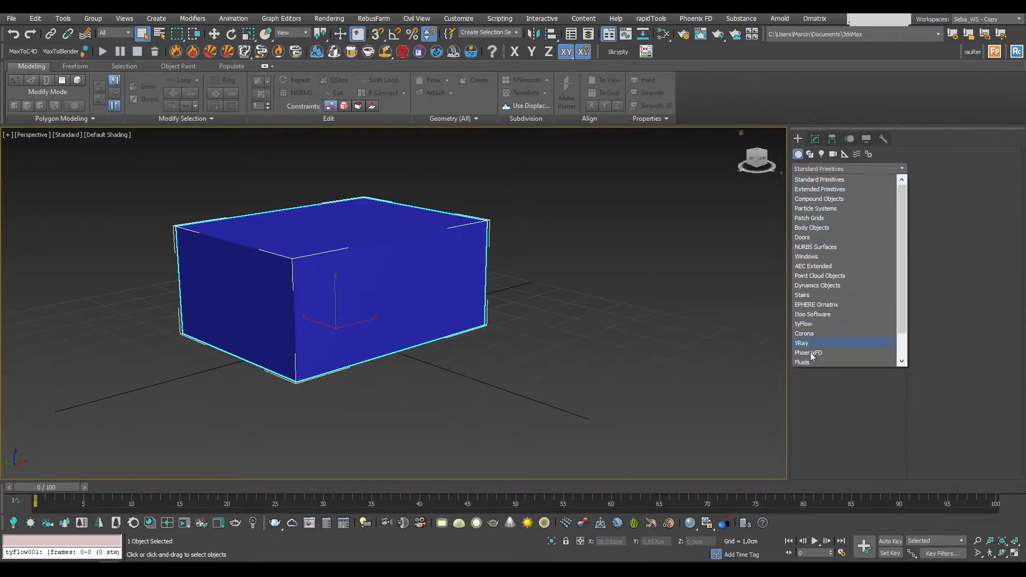
pyautogui.click(821, 169)
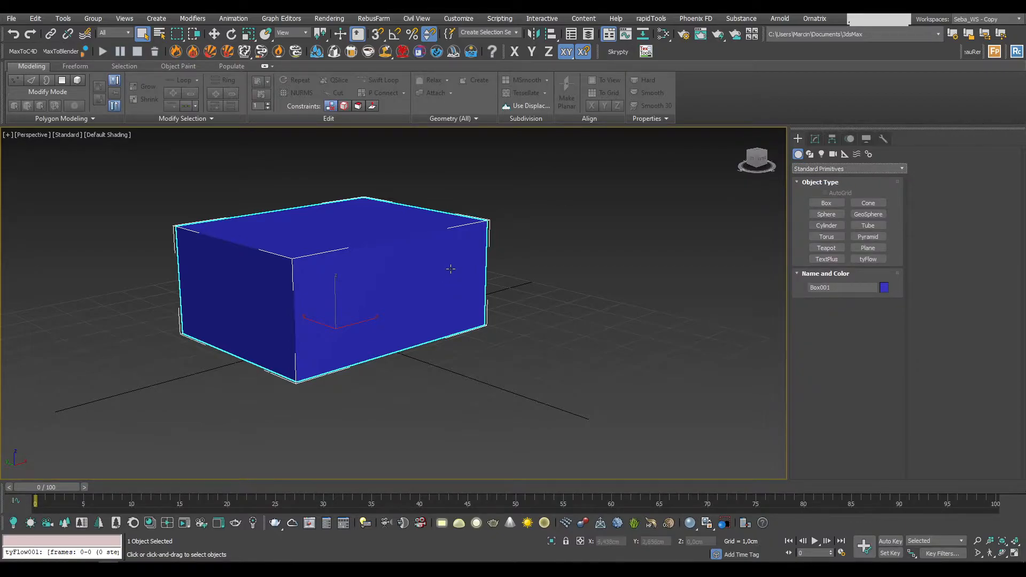
# - Create a truncated cone behind the box with radii of about 2.96 cm and 1.64 cm and a height of about 3.85 cm
pyautogui.scroll(-5, 374, 248)
pyautogui.scroll(4, 386, 253)
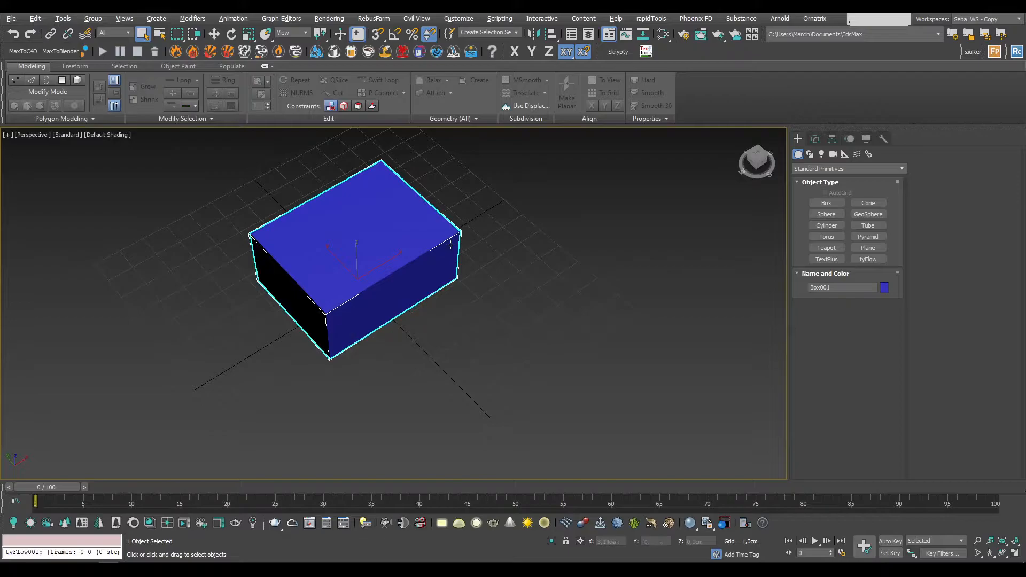
pyautogui.scroll(-3, 454, 230)
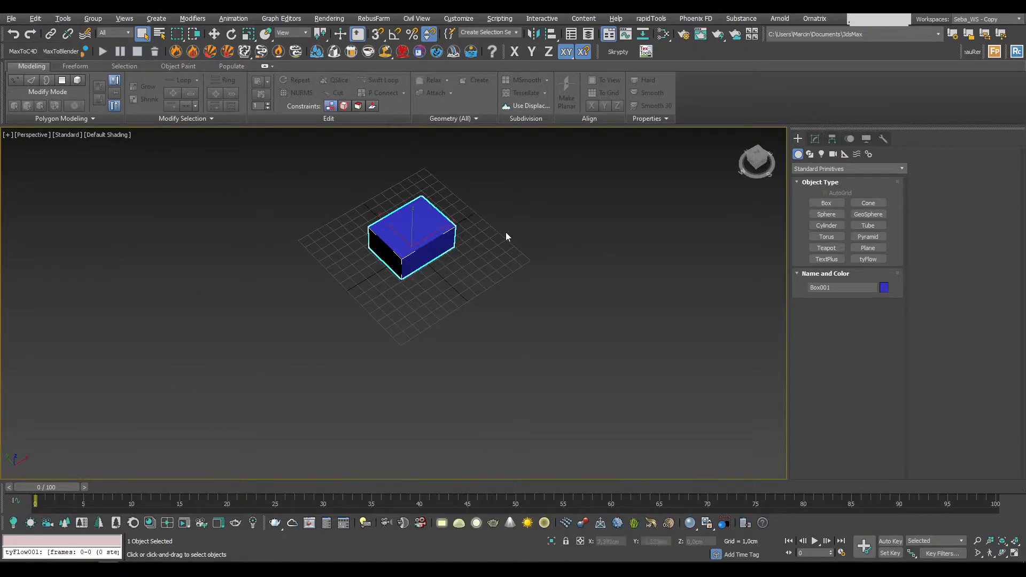
pyautogui.click(869, 203)
pyautogui.moveTo(495, 191); pyautogui.dragTo(510, 211)
pyautogui.click(511, 163)
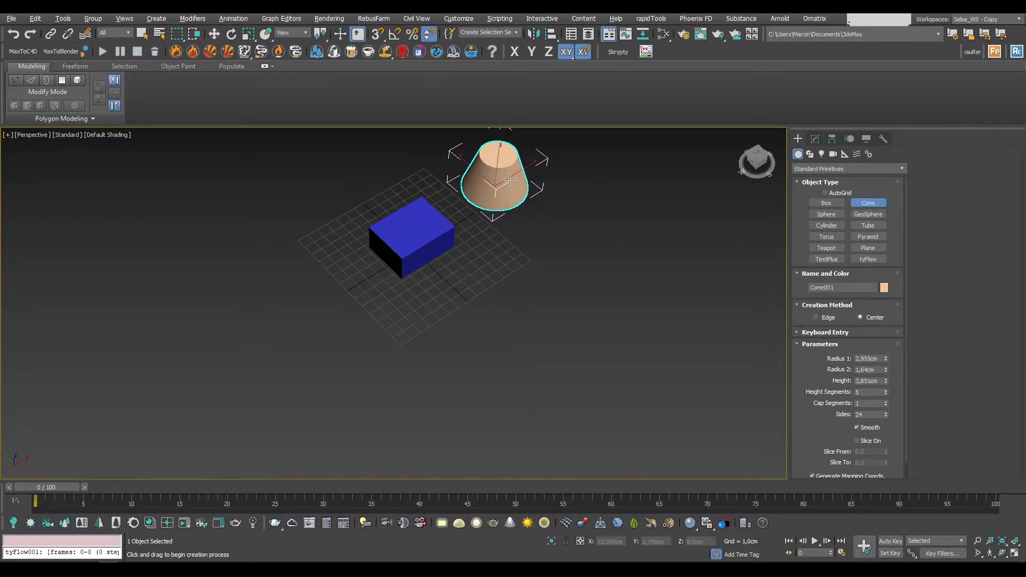
pyautogui.scroll(1, 422, 270)
pyautogui.scroll(2, 455, 247)
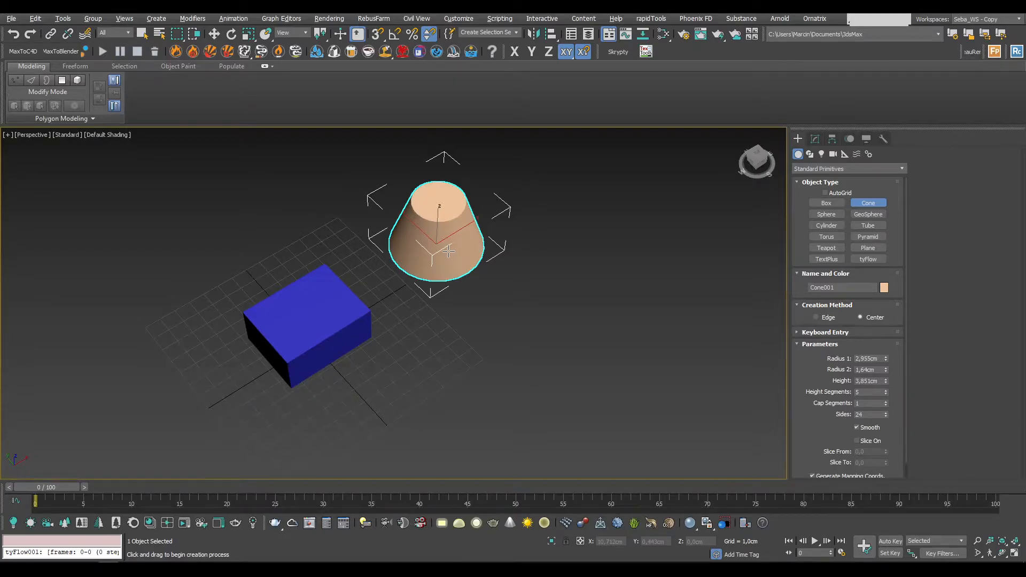
# - Turn on the Edged Faces display and orbit around the cone to show its segment lines
pyautogui.press('F4')
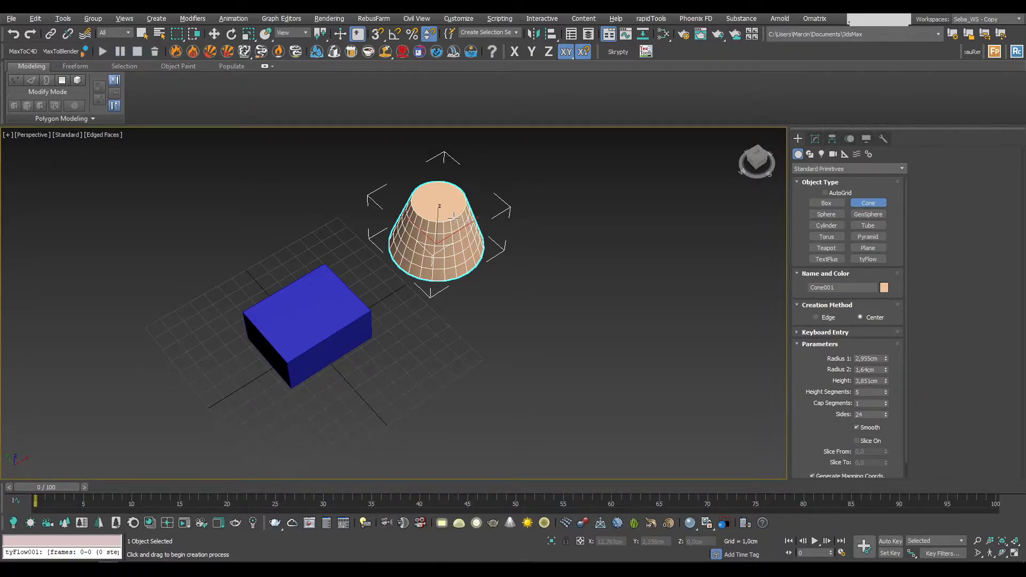
pyautogui.scroll(3, 454, 218)
pyautogui.scroll(-1, 466, 241)
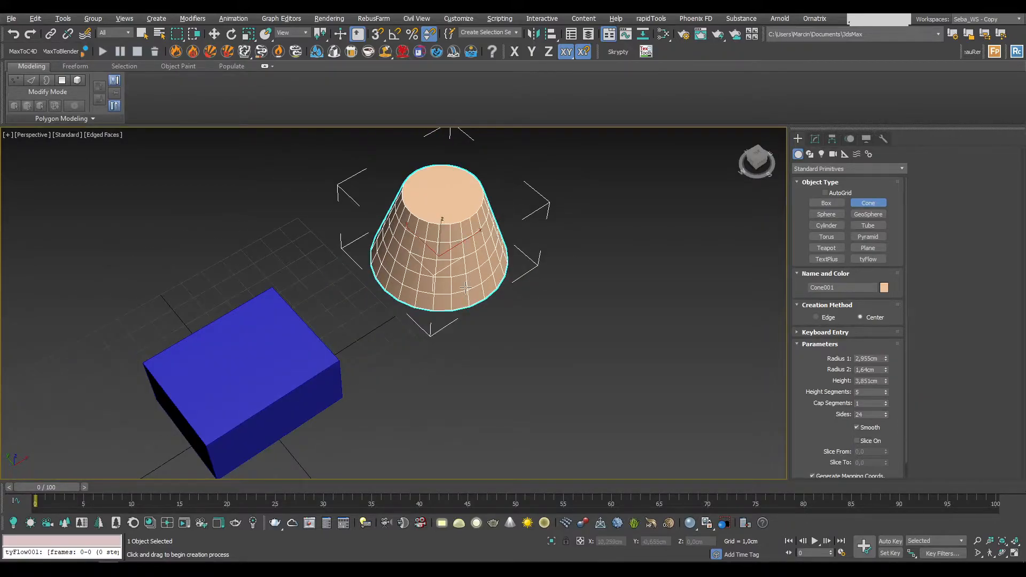
pyautogui.keyDown('alt'); pyautogui.moveTo(466, 287); pyautogui.dragTo(457, 269, button='middle'); pyautogui.keyUp('alt')
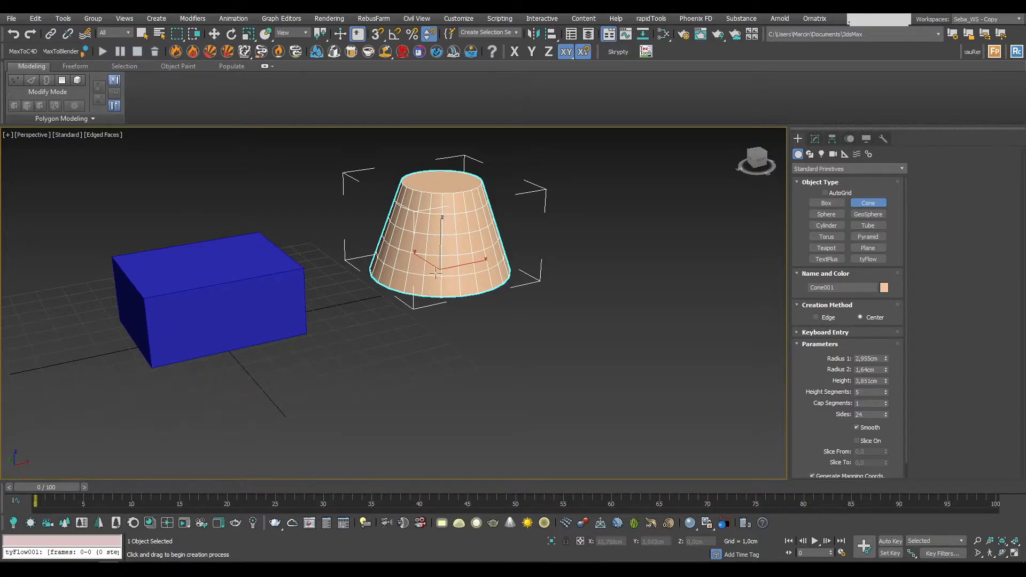
# - Create a sphere with a radius of about 2.32 cm beside the cone, on the side away from the box
pyautogui.click(827, 214)
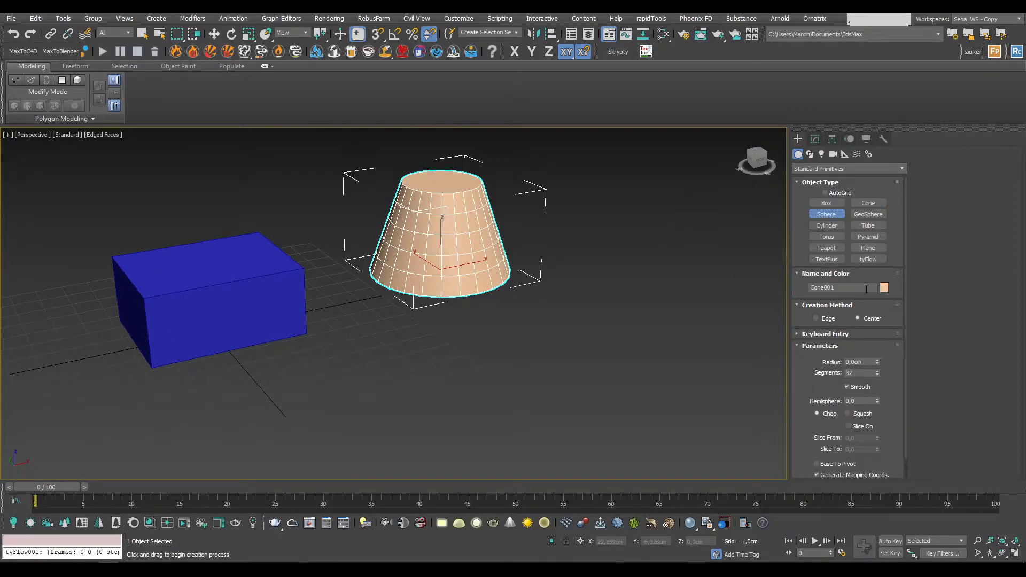
pyautogui.moveTo(612, 269); pyautogui.dragTo(616, 290)
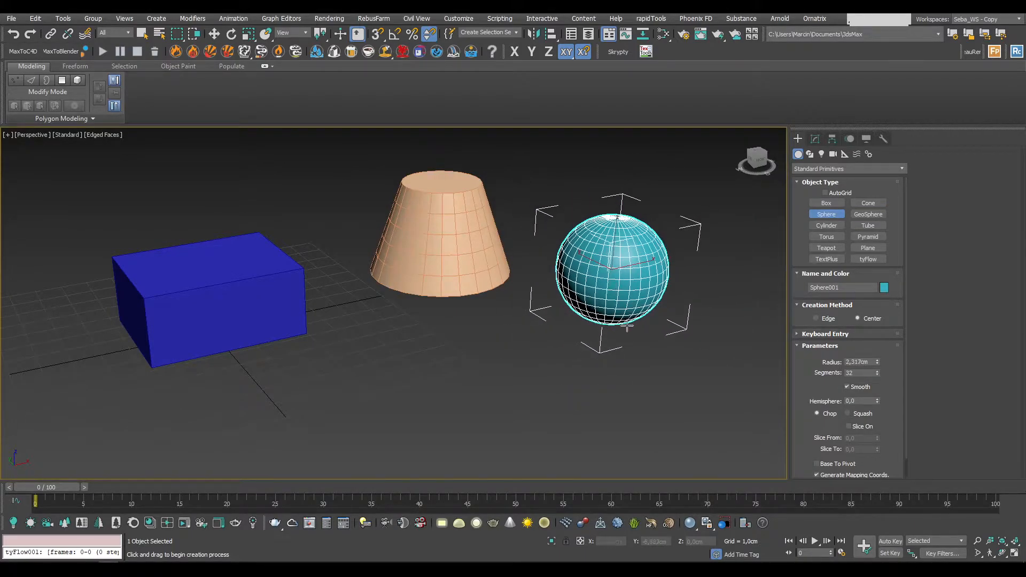
pyautogui.keyDown('alt'); pyautogui.moveTo(643, 297); pyautogui.dragTo(613, 323, button='middle'); pyautogui.keyUp('alt')
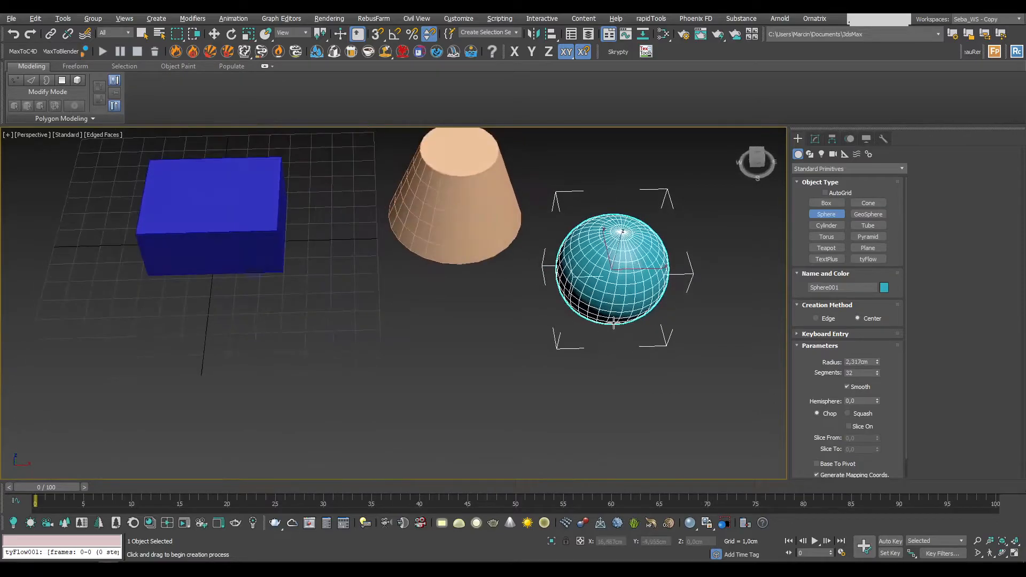
# - Examine the sphere's mesh up close, especially how its edges converge at the top pole
pyautogui.scroll(5, 621, 234)
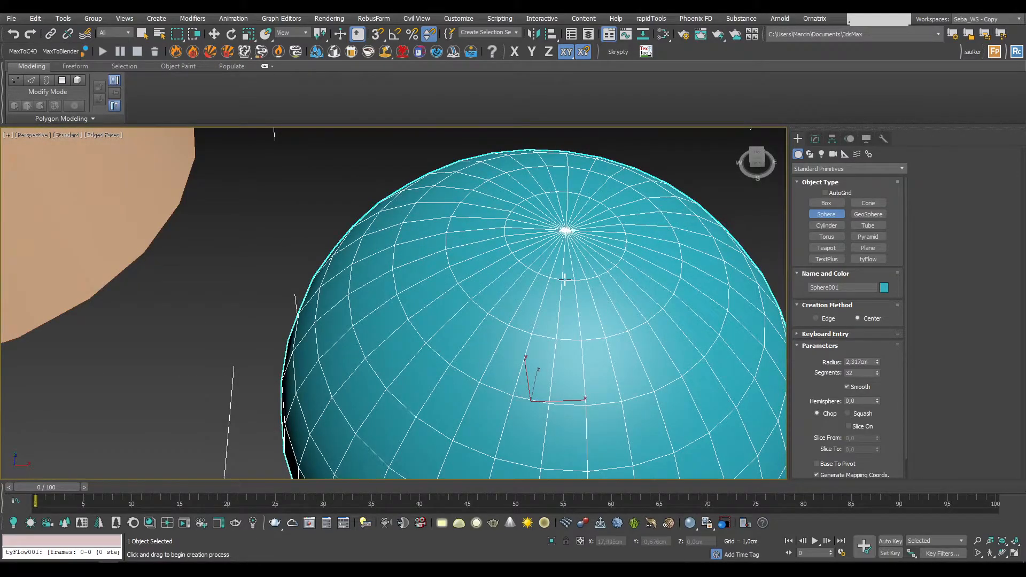
pyautogui.scroll(2, 566, 230)
pyautogui.scroll(-8, 571, 226)
pyautogui.scroll(4, 573, 224)
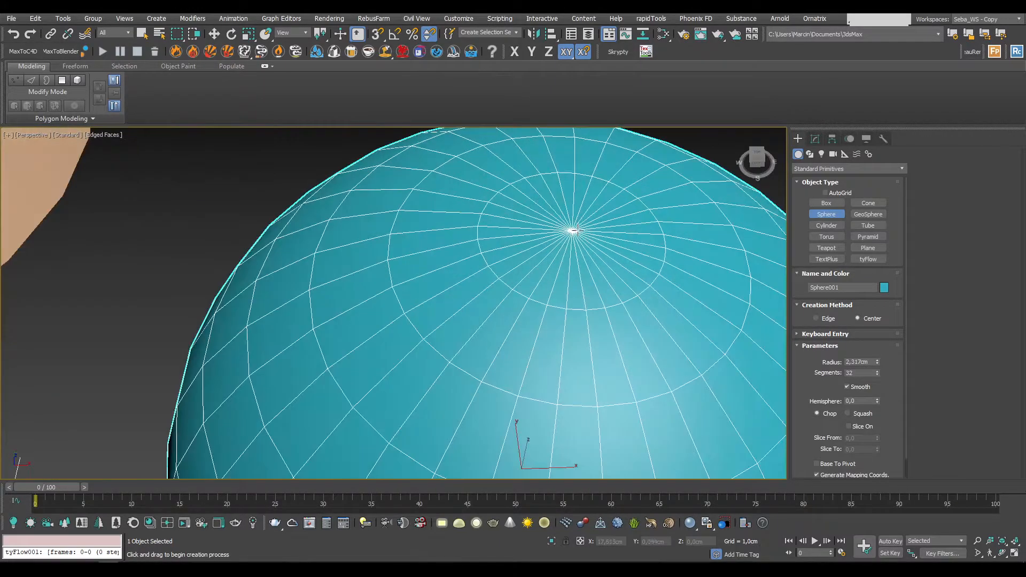
pyautogui.scroll(-3, 572, 230)
pyautogui.scroll(2, 568, 277)
pyautogui.keyDown('alt'); pyautogui.moveTo(568, 277); pyautogui.dragTo(570, 319, button='middle'); pyautogui.keyUp('alt')
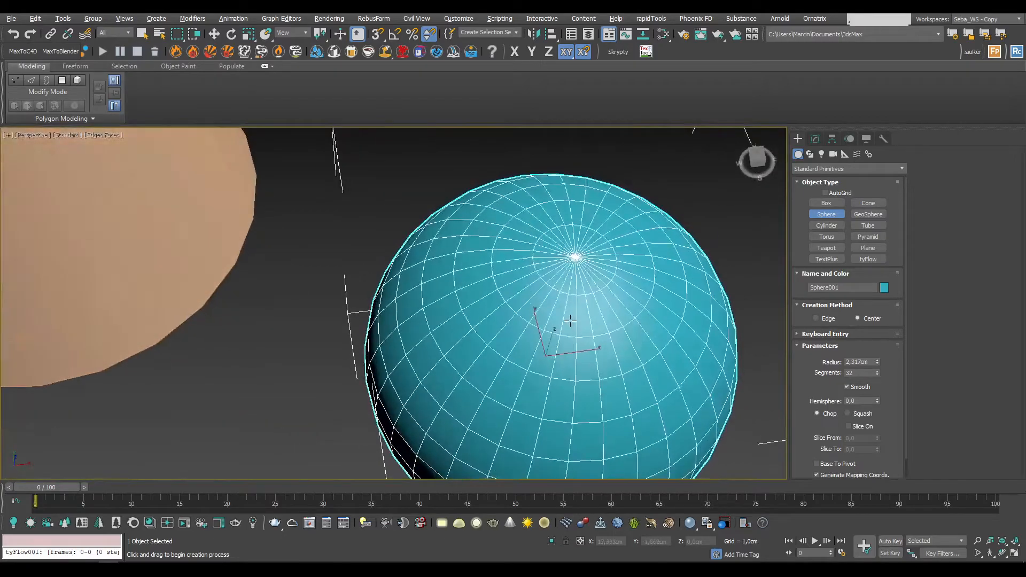
pyautogui.scroll(5, 568, 316)
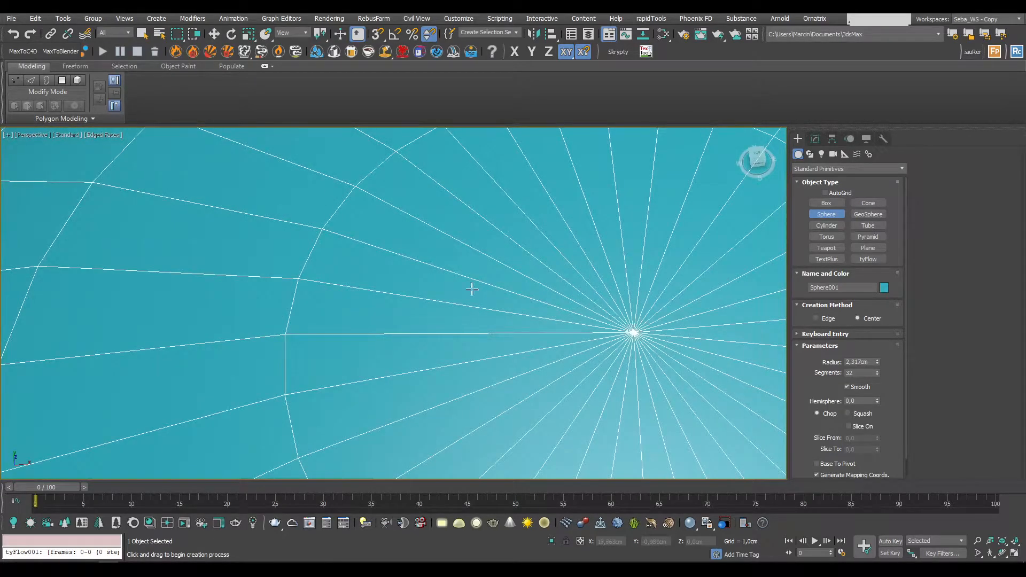
pyautogui.scroll(-8, 565, 254)
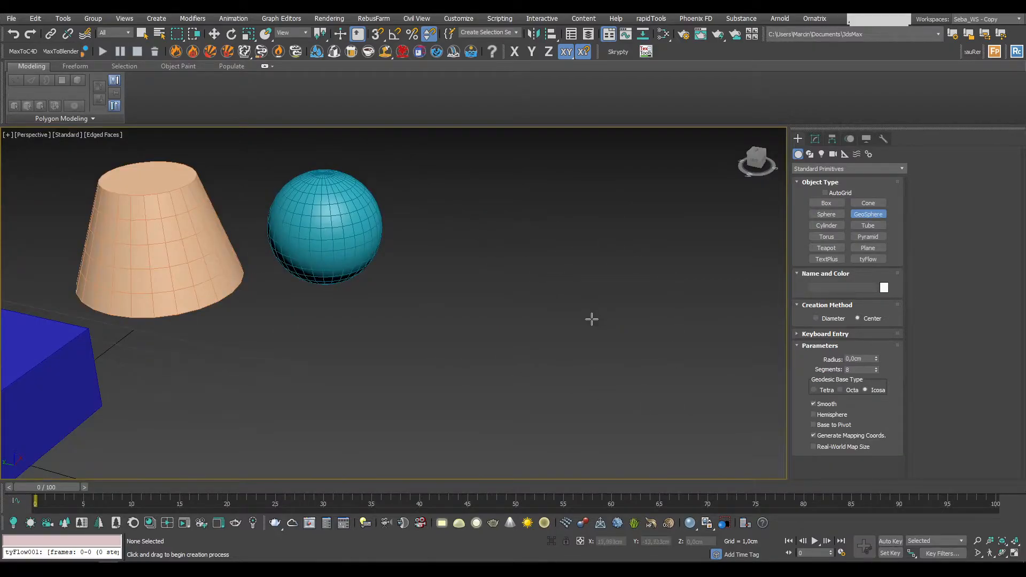
# - Create a geosphere of about 2.48 cm radius in front of the sphere and a cylinder about 2.05 cm in radius and 6.56 cm high beside the box
pyautogui.moveTo(449, 305); pyautogui.dragTo(466, 340)
pyautogui.keyDown('alt'); pyautogui.moveTo(581, 283); pyautogui.dragTo(611, 280, button='middle'); pyautogui.keyUp('alt')
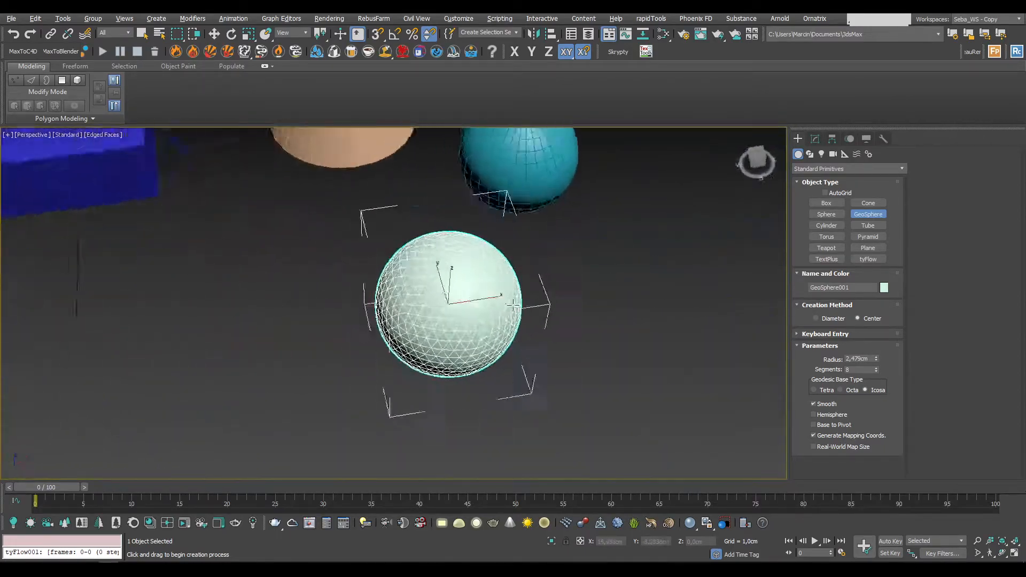
pyautogui.click(827, 225)
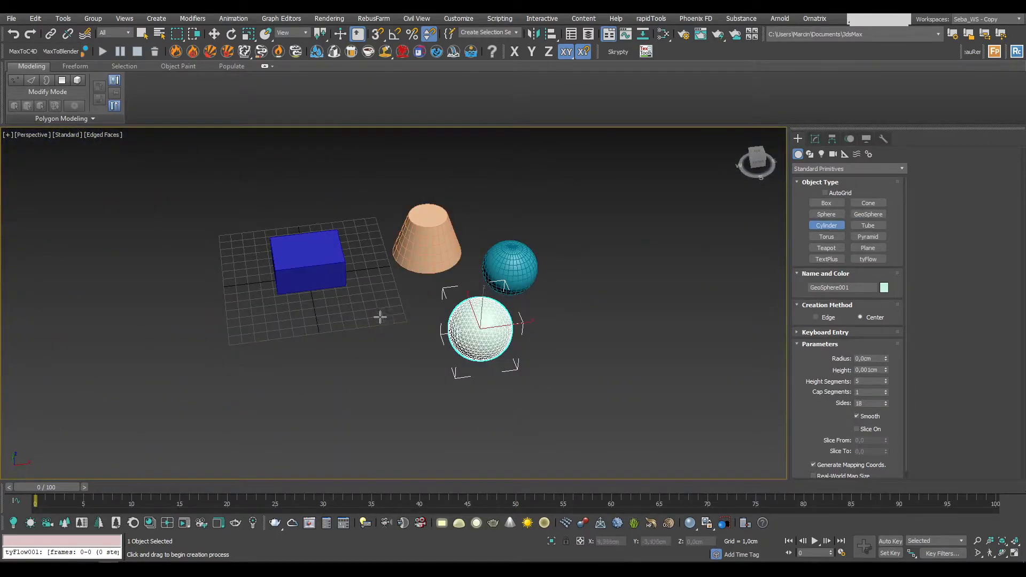
pyautogui.moveTo(388, 301); pyautogui.dragTo(400, 316)
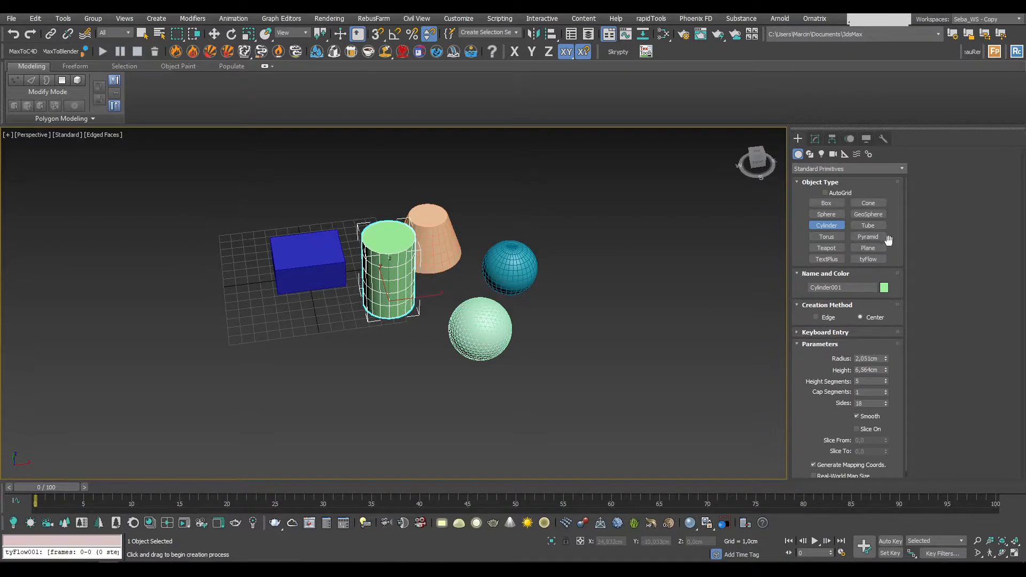
# - Create a tube with radii of about 2.55 and 2.00 cm and height 11.2 cm, and a torus of about 4.25 and 1.90 cm radii
pyautogui.click(877, 227)
pyautogui.moveTo(169, 332); pyautogui.dragTo(175, 355)
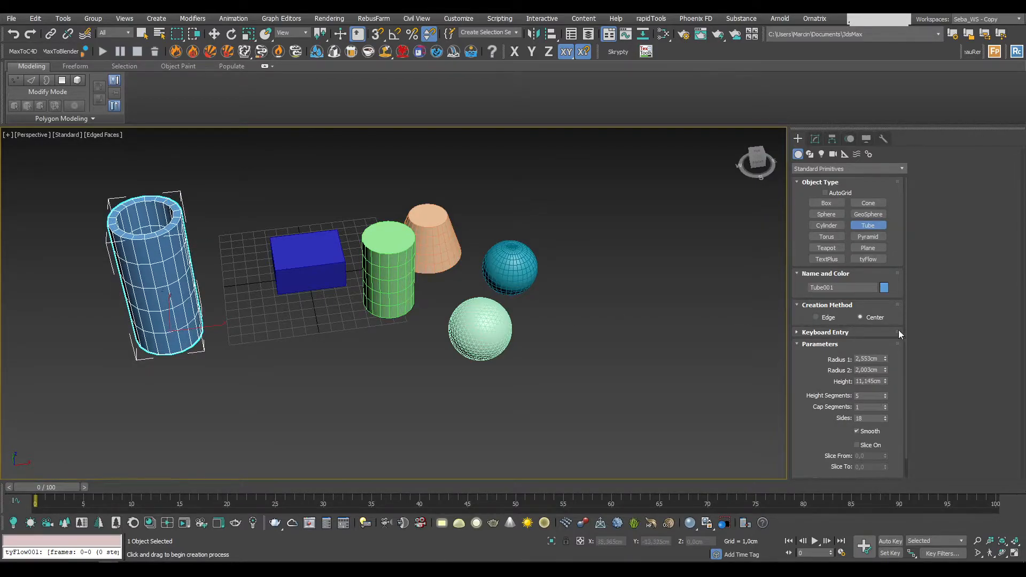
pyautogui.click(826, 239)
pyautogui.moveTo(288, 340); pyautogui.dragTo(349, 376)
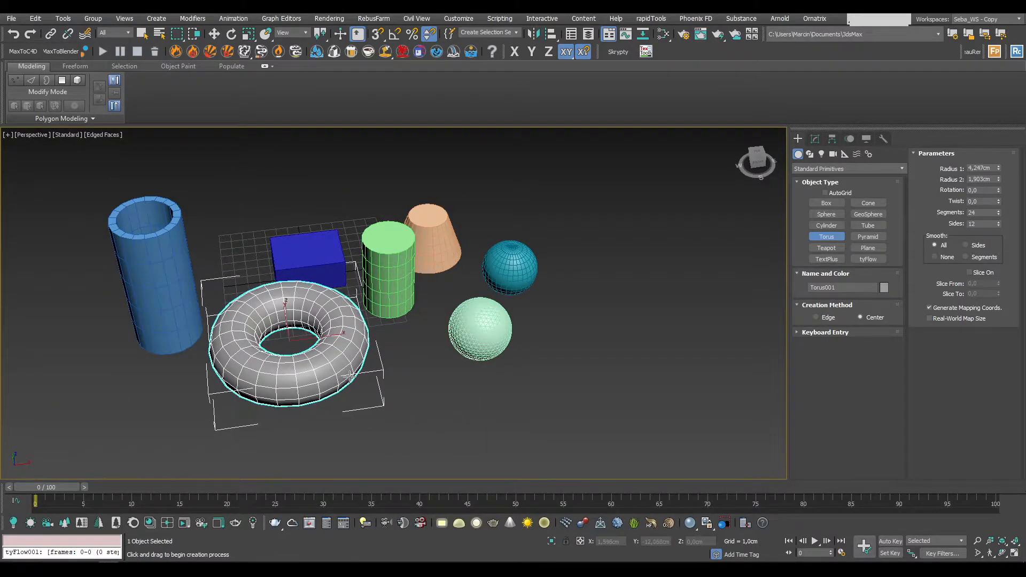
# - Create a pyramid about 3.13 by 3.80 cm and 4.16 cm high beside the geosphere, and a teapot of about 4.12 cm radius behind the sphere
pyautogui.click(877, 238)
pyautogui.moveTo(591, 311); pyautogui.dragTo(647, 339)
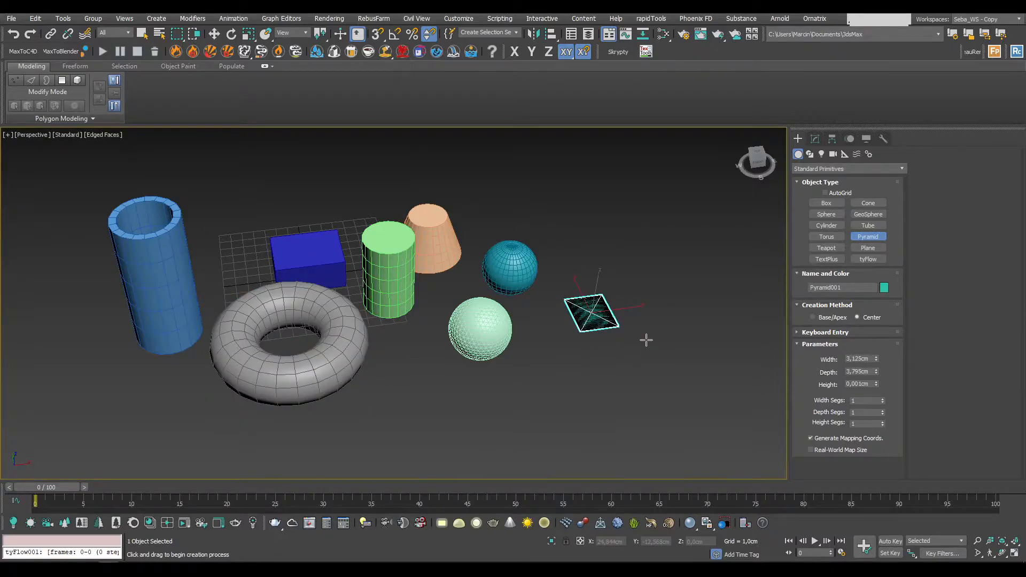
pyautogui.click(827, 248)
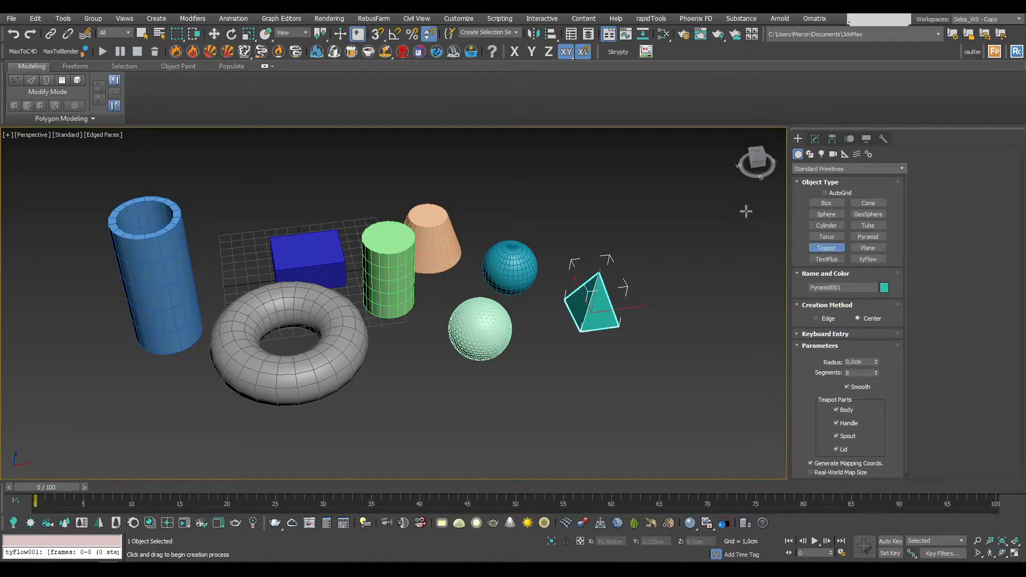
pyautogui.moveTo(553, 202); pyautogui.dragTo(492, 321)
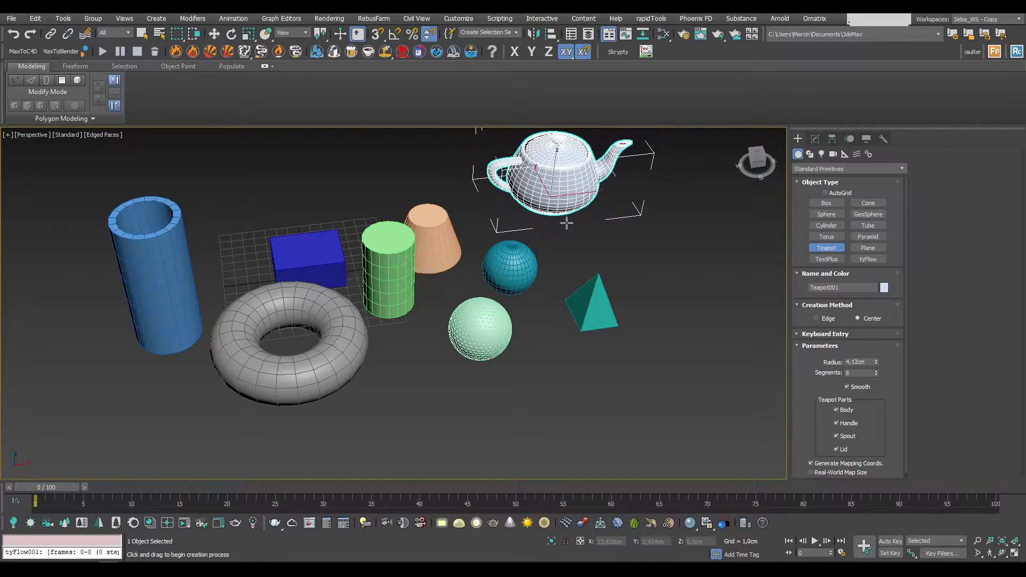
# - Create a plane about 6.54 by 13.3 cm behind the box and a TextPlus object in front of the cylinder, and leave creation mode
pyautogui.click(868, 248)
pyautogui.moveTo(248, 175); pyautogui.dragTo(400, 203)
pyautogui.click(827, 259)
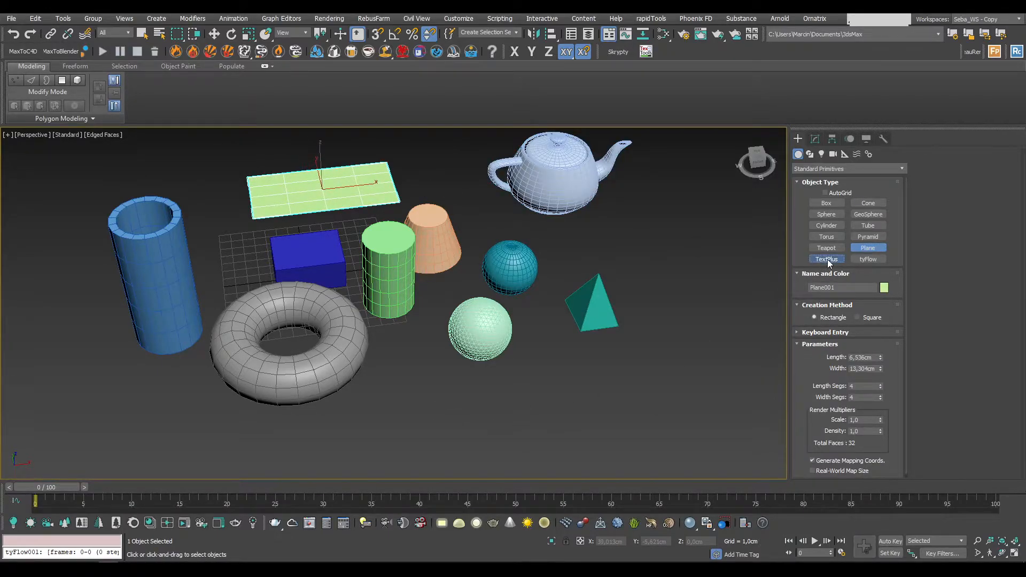
pyautogui.click(415, 389)
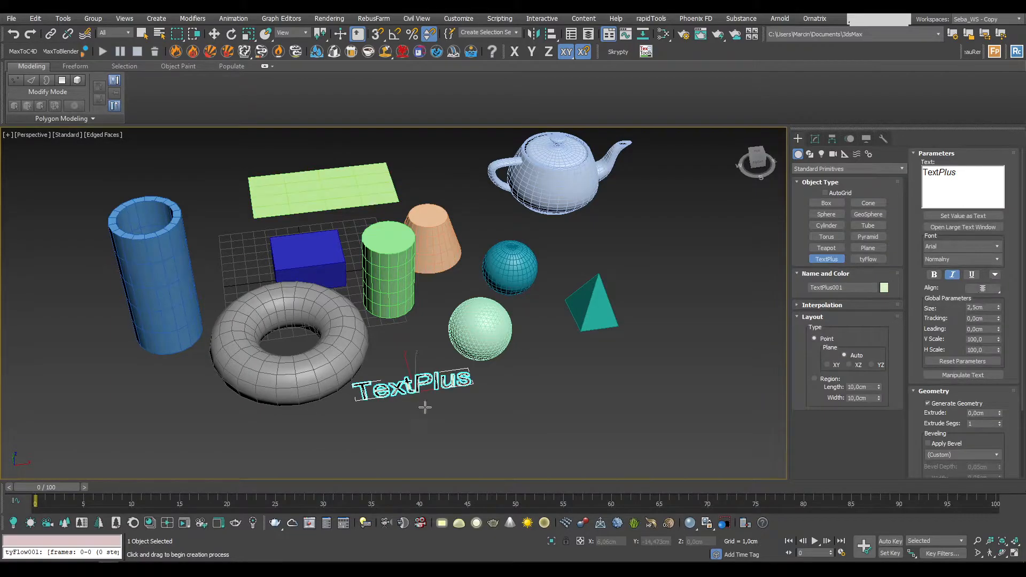
pyautogui.press('q')
pyautogui.moveTo(371, 173); pyautogui.dragTo(399, 196, button='middle')
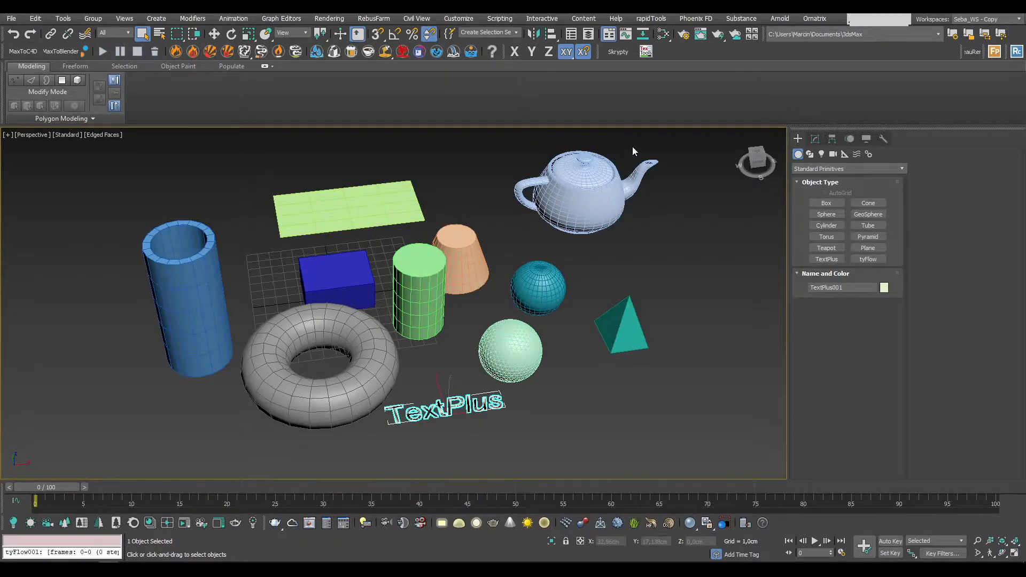
# - Select the plane, teapot, cone, cylinder, box, tube and sphere one after another, ending with the cone selected
pyautogui.click(324, 203)
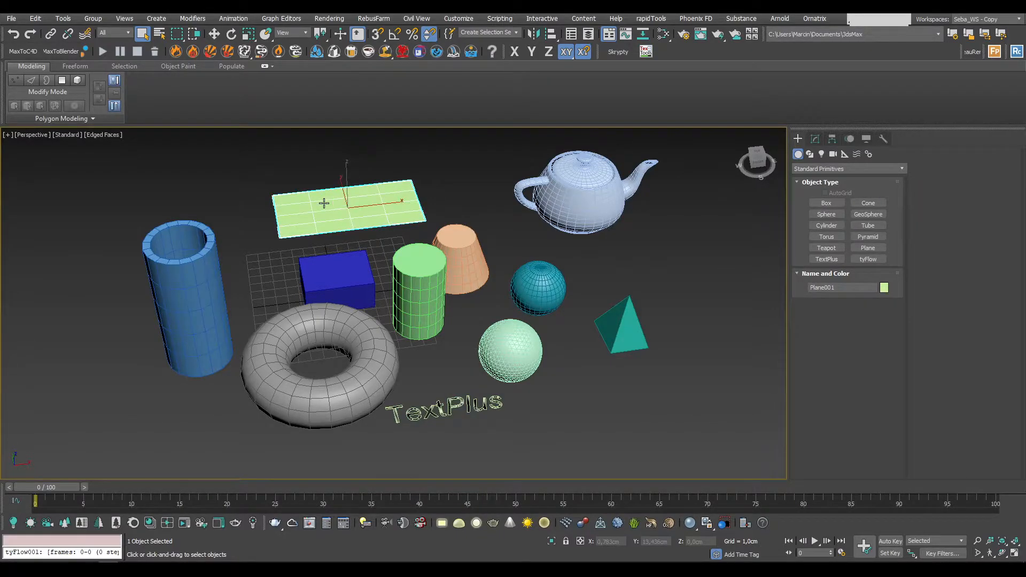
pyautogui.click(571, 183)
pyautogui.click(463, 257)
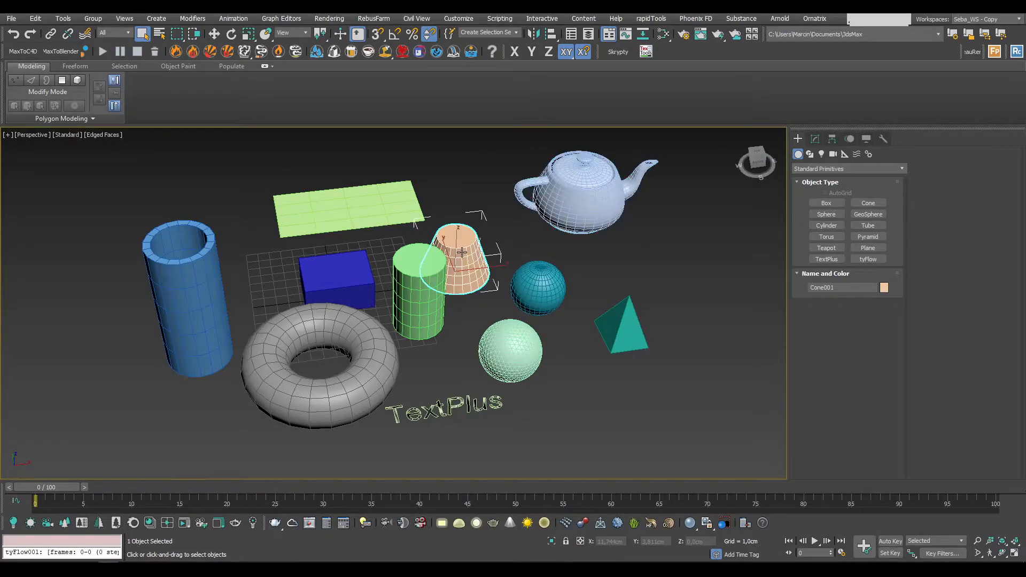
pyautogui.click(407, 274)
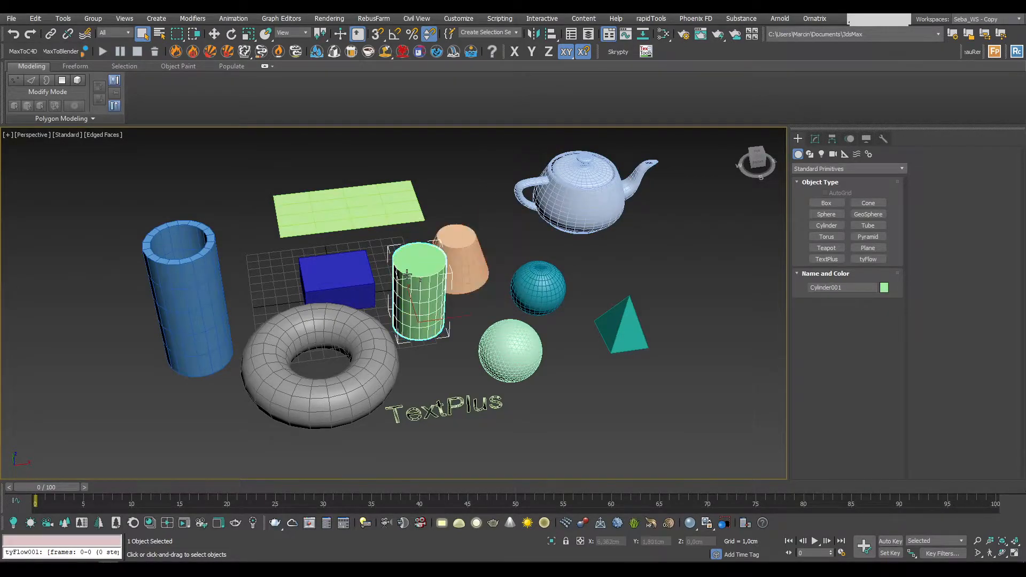
pyautogui.click(345, 277)
pyautogui.click(197, 277)
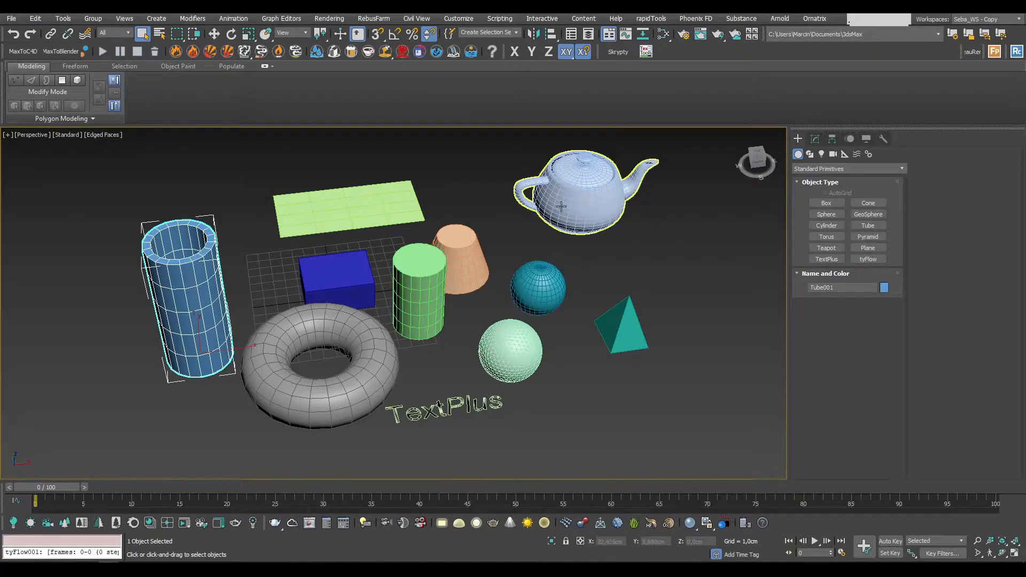
pyautogui.click(591, 201)
pyautogui.click(535, 293)
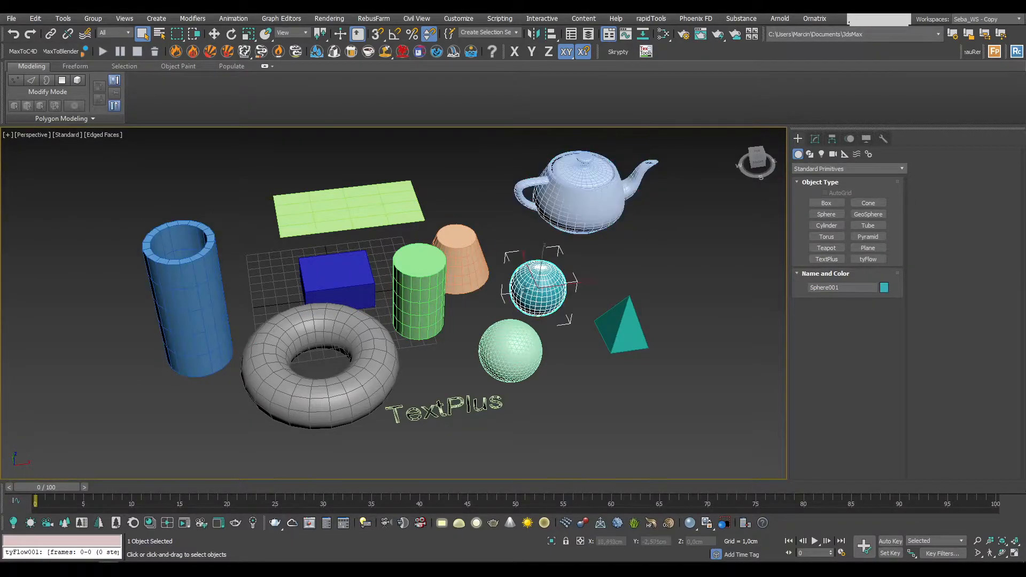
pyautogui.click(470, 259)
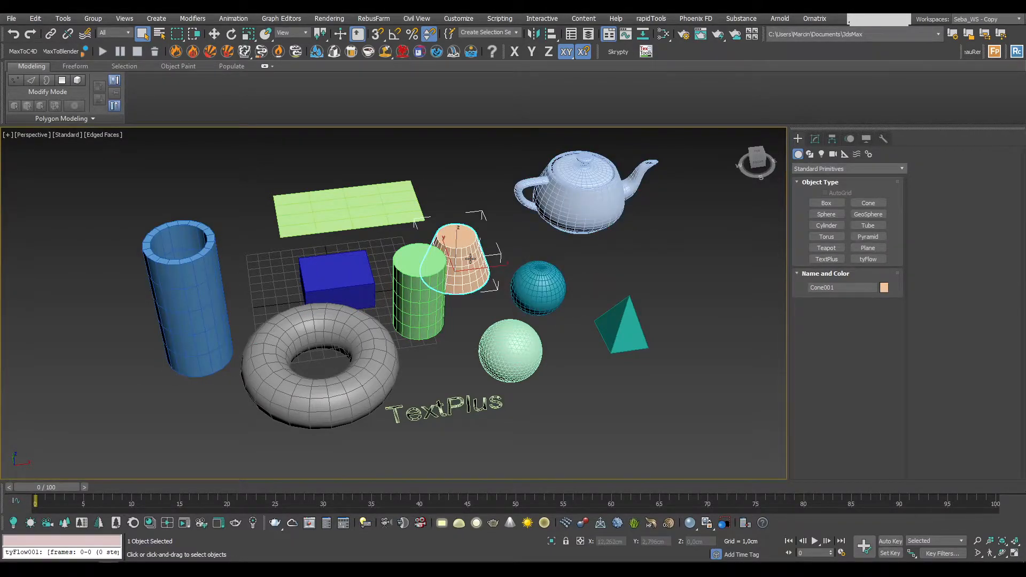
# - Open the selected cone's modifier settings and select the other primitives in turn to examine the parameters of each
pyautogui.click(814, 139)
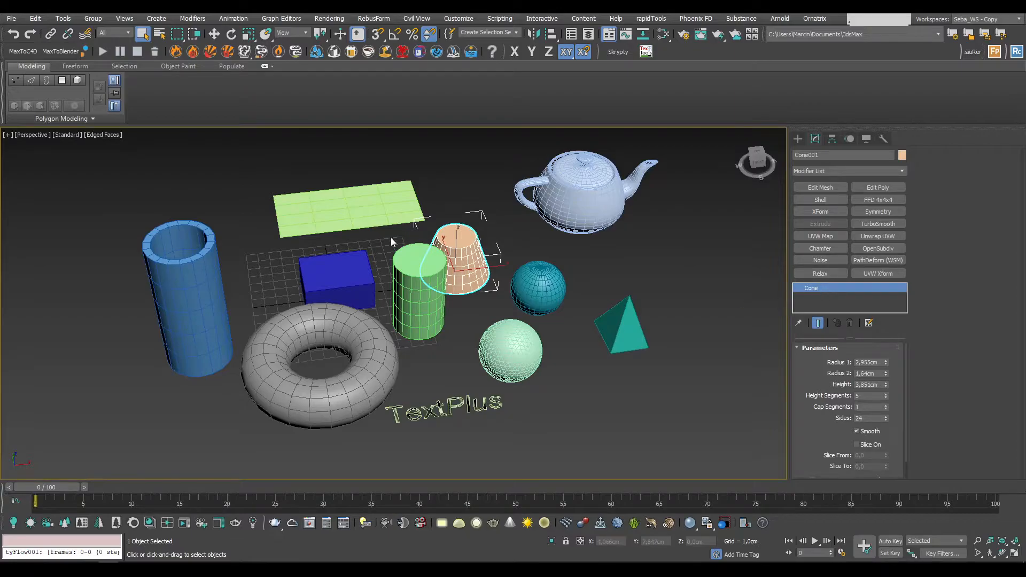
pyautogui.click(405, 276)
pyautogui.click(385, 211)
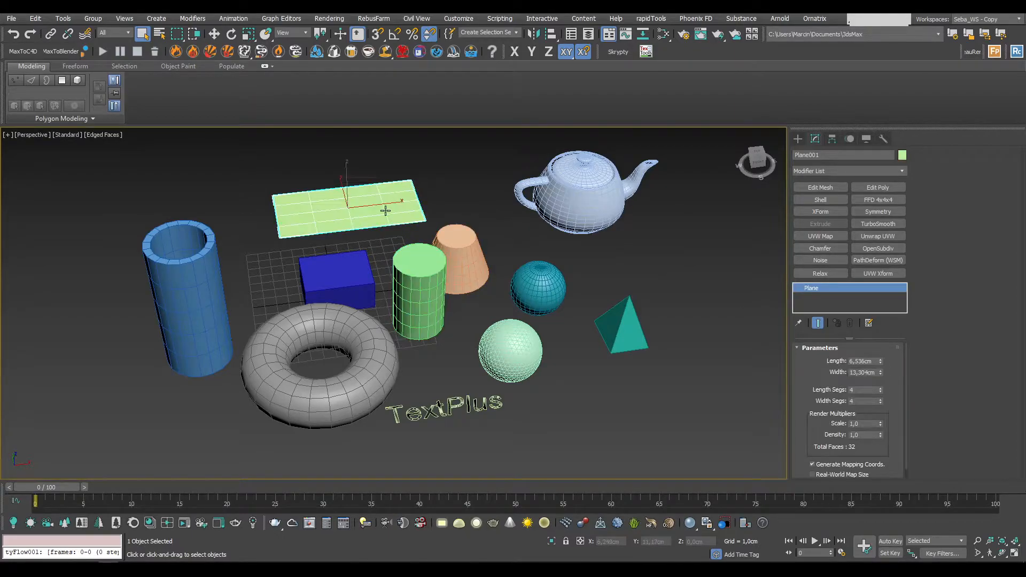
pyautogui.click(596, 214)
pyautogui.click(623, 323)
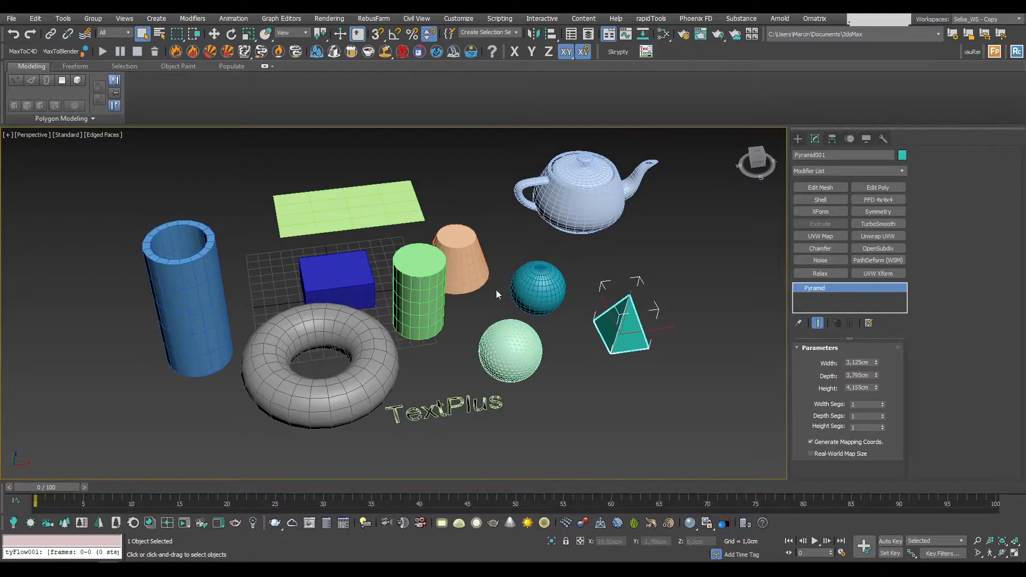
pyautogui.click(551, 293)
pyautogui.click(504, 341)
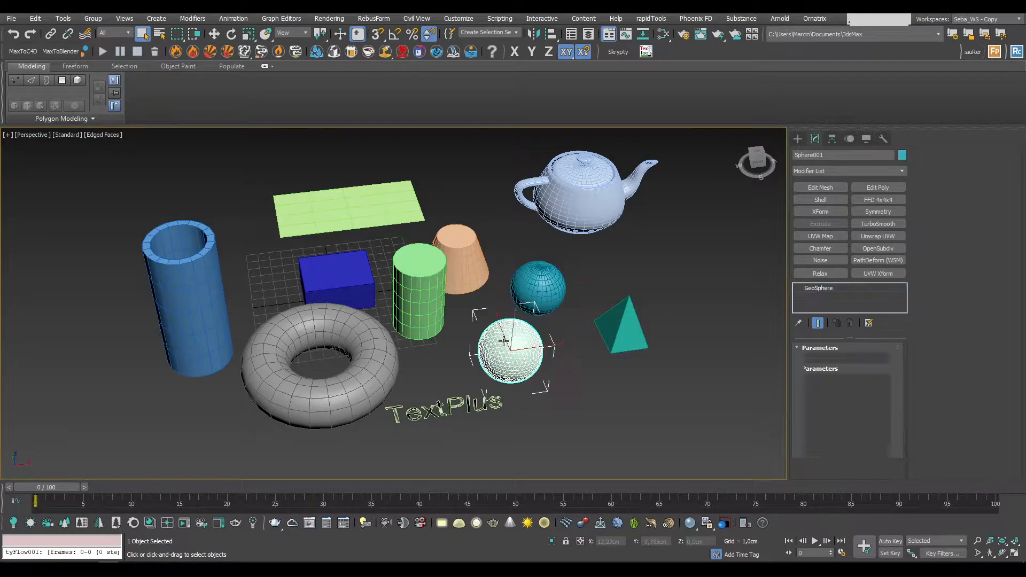
pyautogui.click(346, 389)
pyautogui.click(213, 323)
pyautogui.click(360, 267)
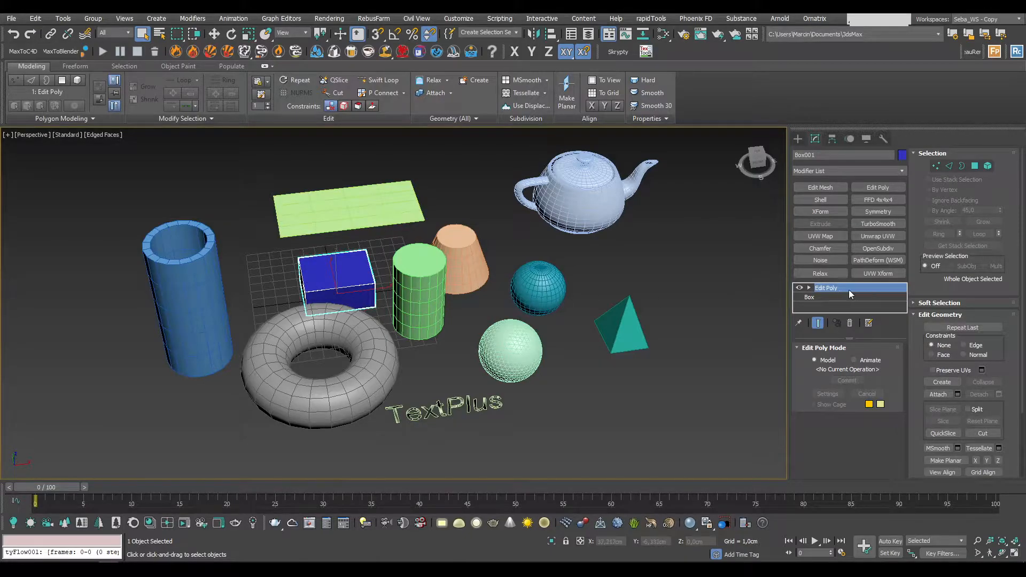
pyautogui.click(405, 217)
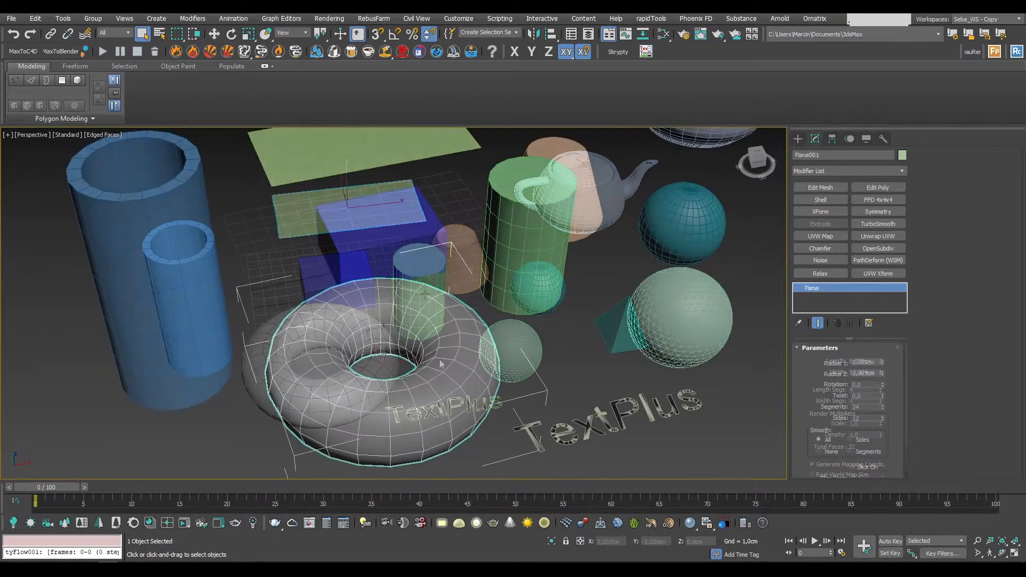
pyautogui.scroll(-3, 391, 248)
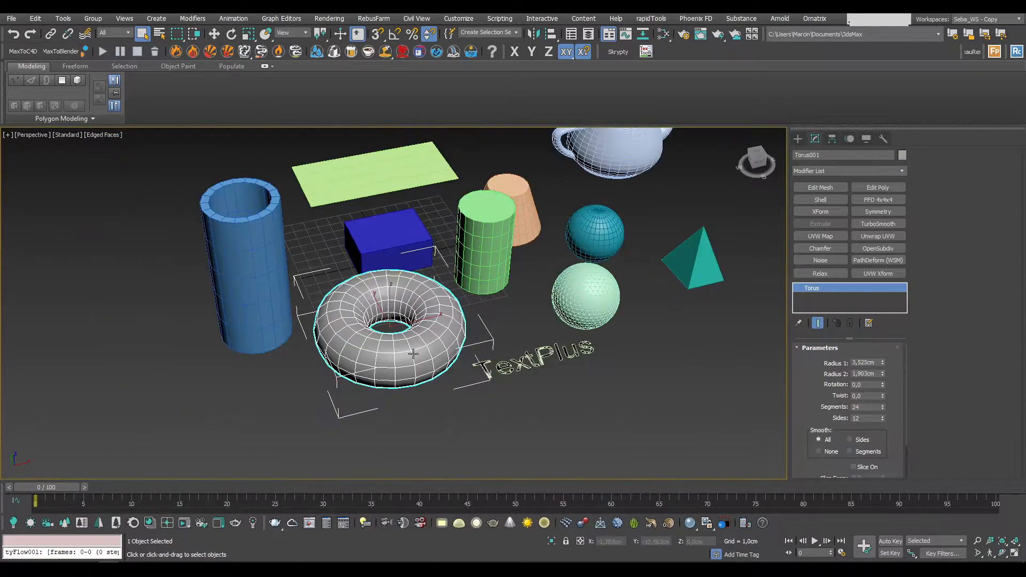
# - Set the torus's Radius 1 to 4 cm
pyautogui.scroll(2, 414, 354)
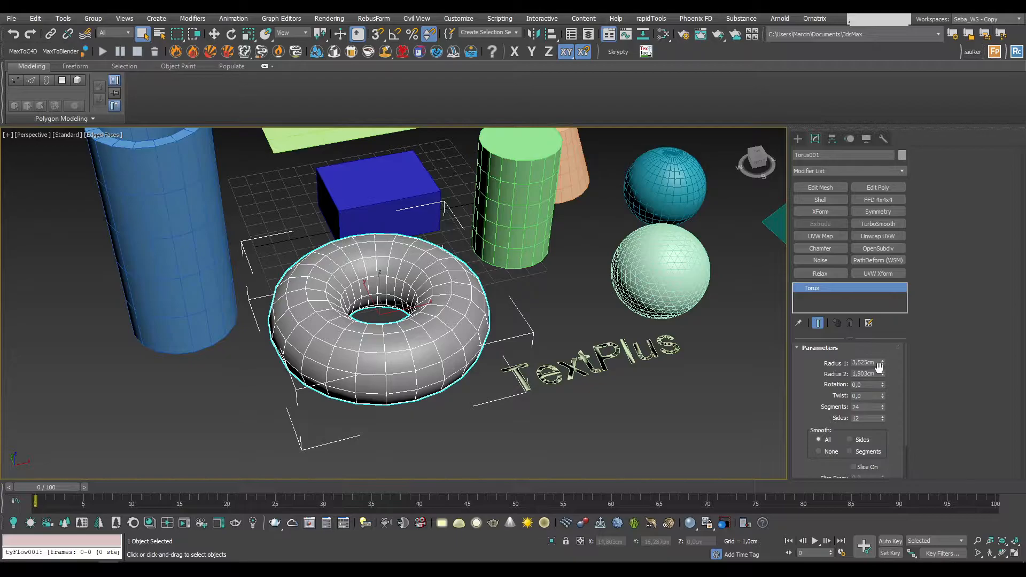
pyautogui.moveTo(884, 364)
pyautogui.mouseDown()
pyautogui.moveTo(883, 374)
pyautogui.moveTo(885, 350)
pyautogui.moveTo(888, 374)
pyautogui.moveTo(887, 357)
pyautogui.mouseUp()
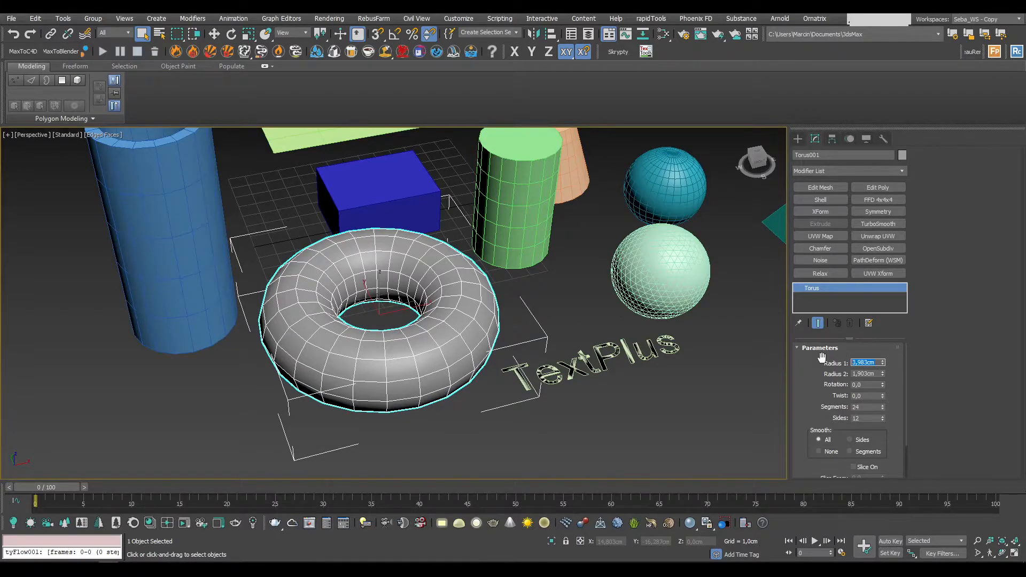
pyautogui.write('4')
pyautogui.click(864, 374)
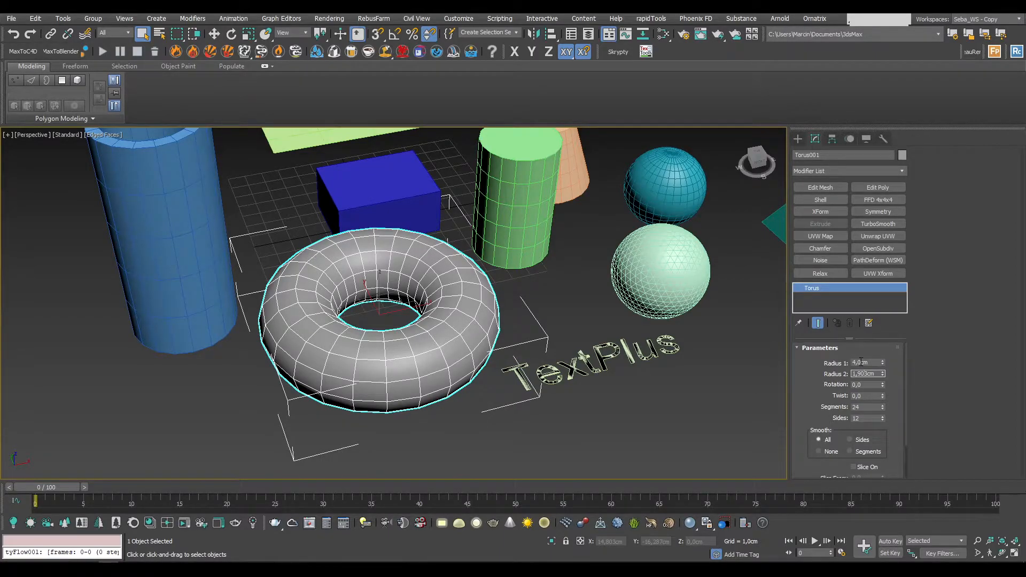
# - Adjust the torus to about 5.96 cm Radius 1, 2.588 cm Radius 2, -316 rotation, 55.5 twist, 20 segments and 17 sides
pyautogui.click(870, 364)
pyautogui.moveTo(884, 364); pyautogui.dragTo(896, 176)
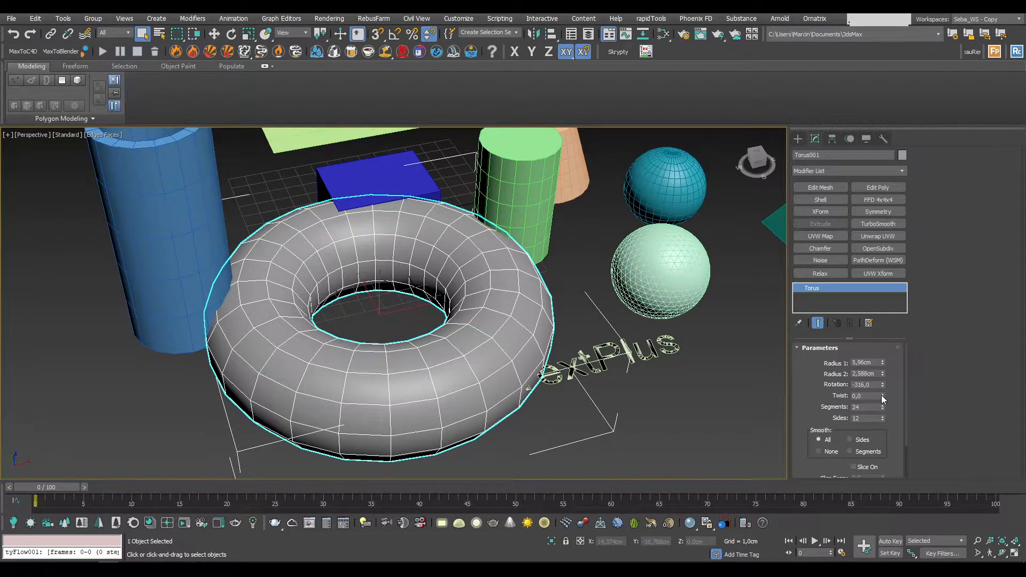
pyautogui.moveTo(882, 396); pyautogui.dragTo(890, 431)
pyautogui.moveTo(891, 447); pyautogui.dragTo(852, 338)
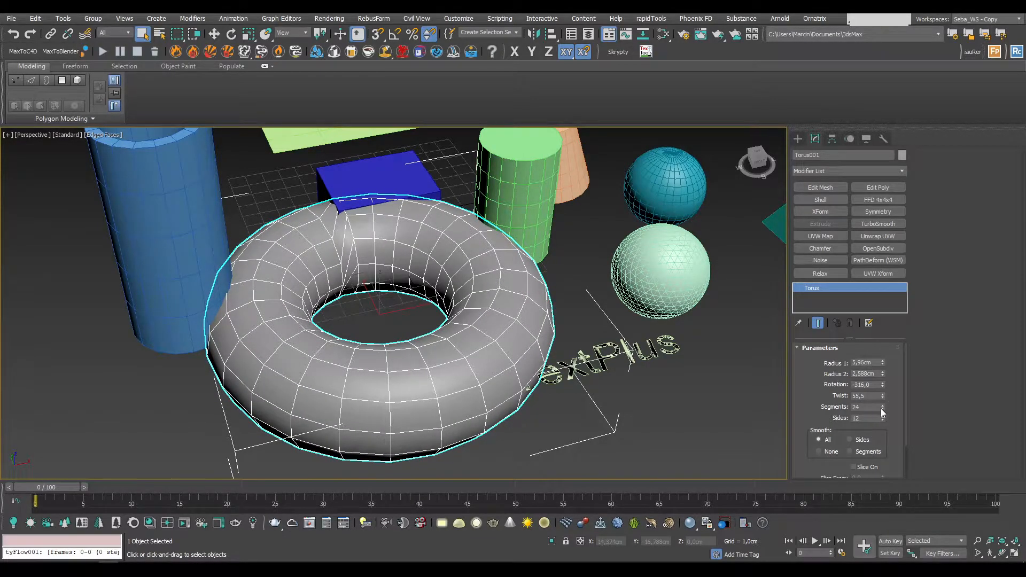
pyautogui.moveTo(881, 407)
pyautogui.mouseDown()
pyautogui.moveTo(883, 386)
pyautogui.moveTo(885, 434)
pyautogui.moveTo(886, 416)
pyautogui.mouseUp()
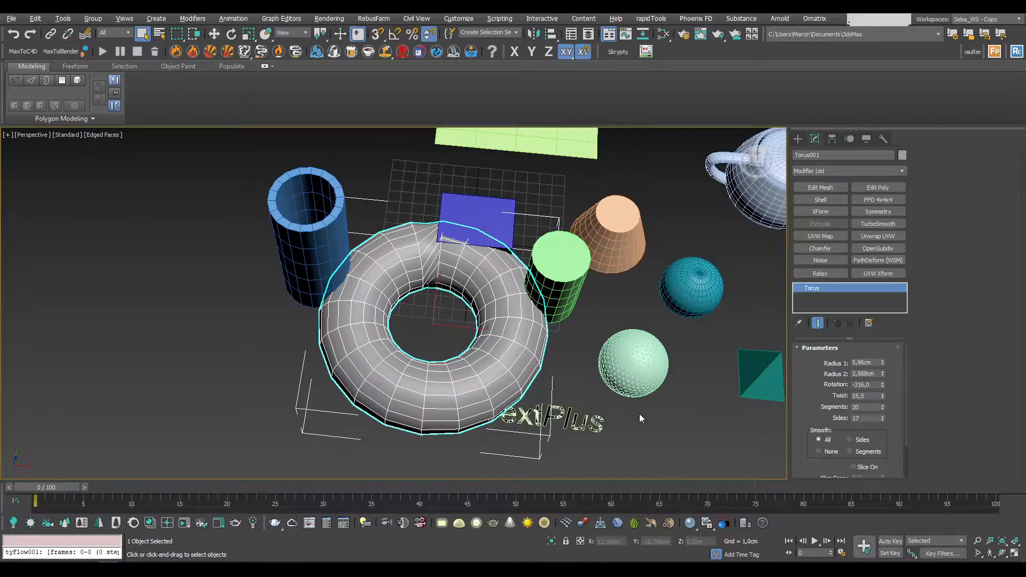
# - Inspect the twisted seam of the torus, reset its twist to 0 and reduce its segments to 3
pyautogui.keyDown('alt'); pyautogui.moveTo(639, 414); pyautogui.dragTo(669, 397, button='middle'); pyautogui.keyUp('alt')
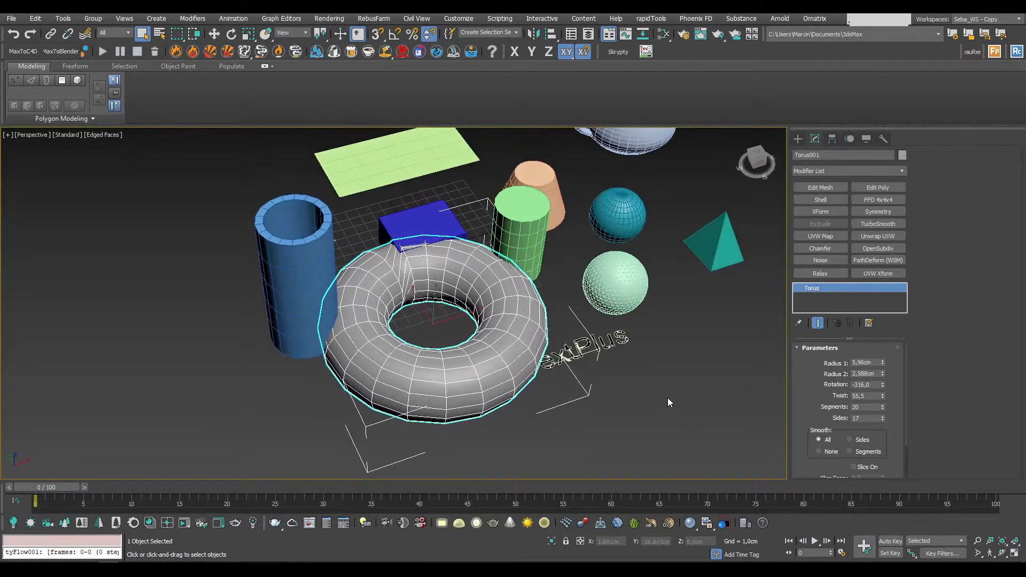
pyautogui.scroll(3, 646, 376)
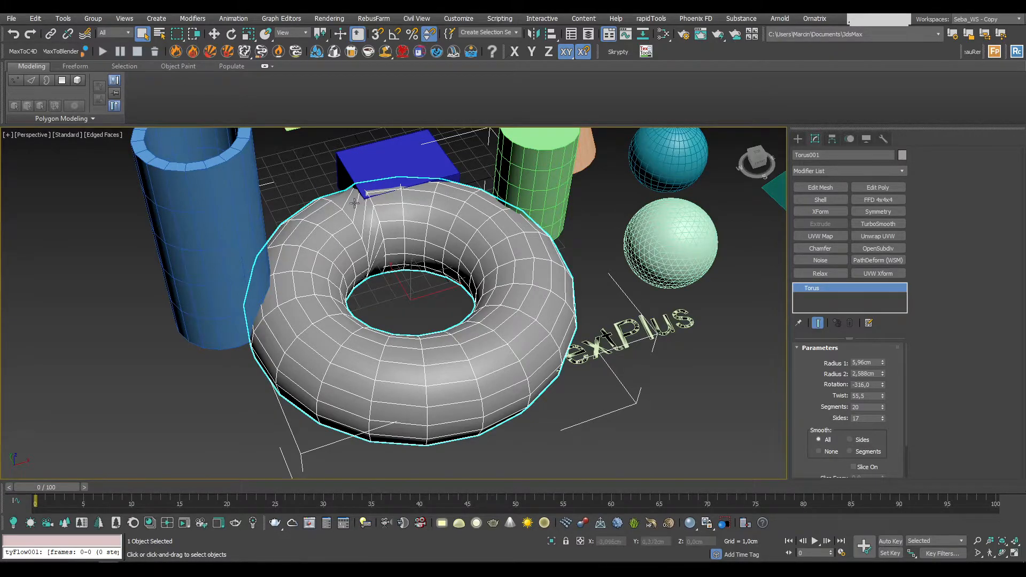
pyautogui.scroll(5, 374, 206)
pyautogui.scroll(-4, 395, 251)
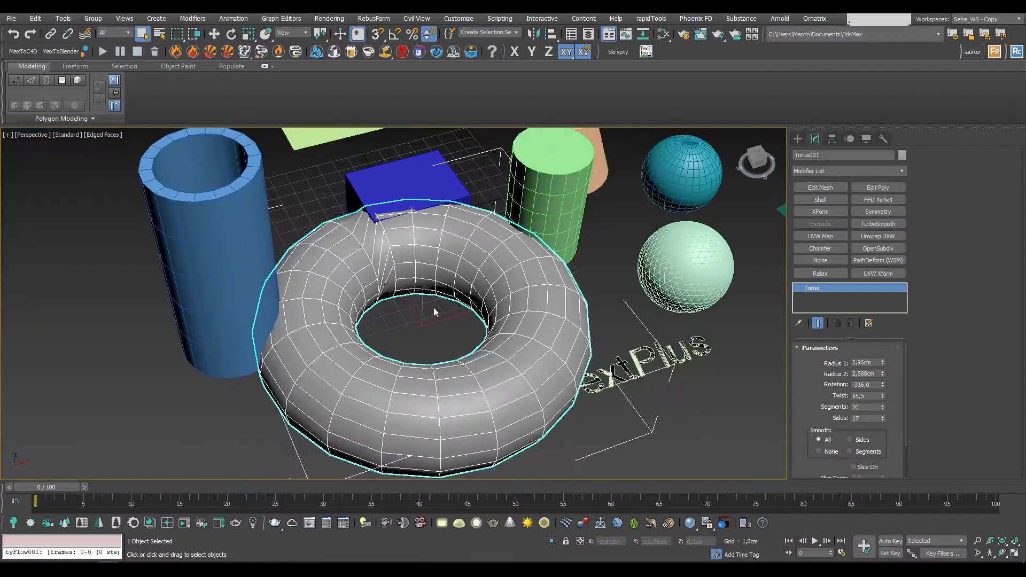
pyautogui.rightClick(883, 396)
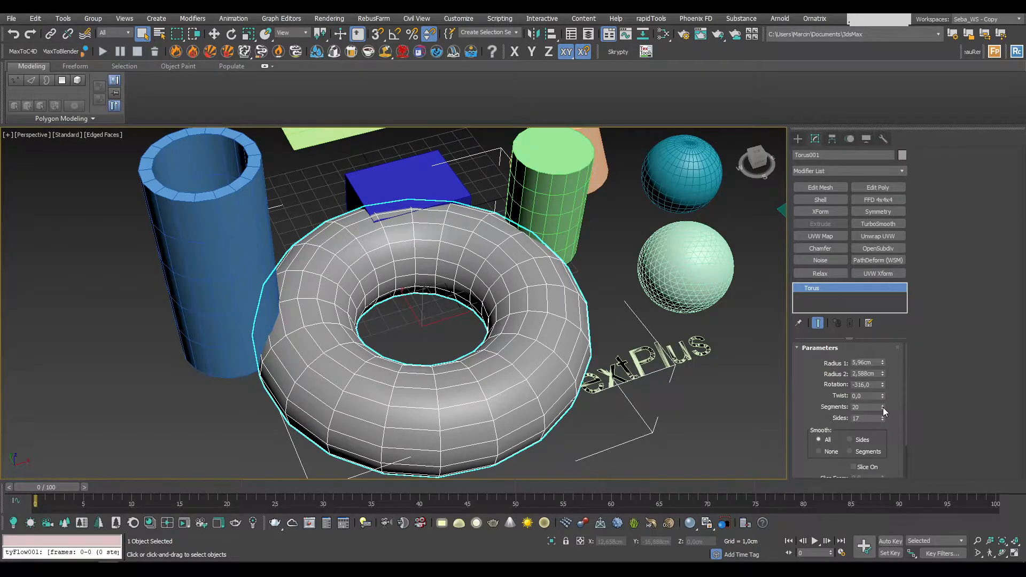
pyautogui.rightClick(883, 407)
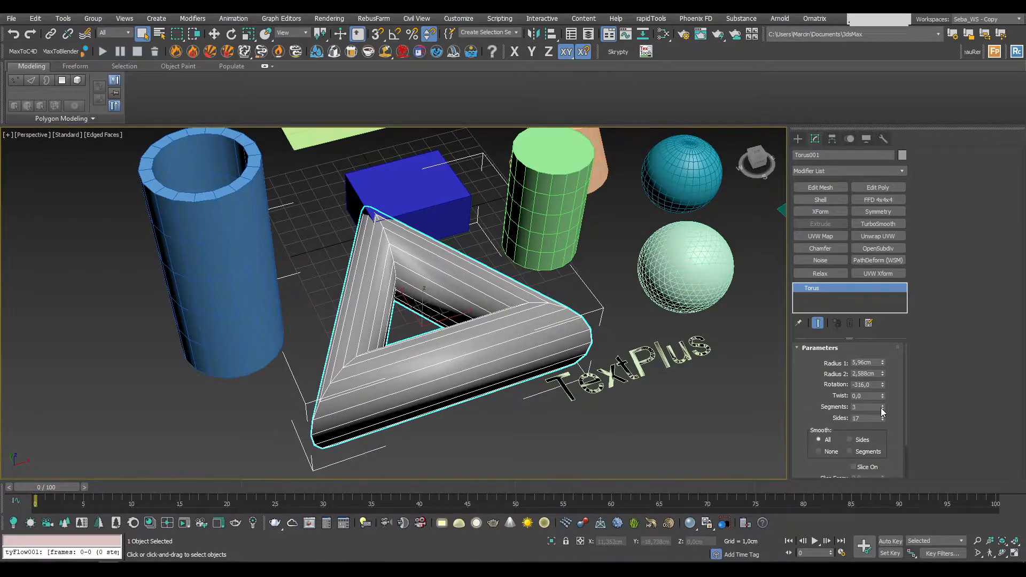
# - Adjust the torus to about 7.092 cm Radius 1 and 2.51 cm Radius 2, with 33 segments and 19 sides
pyautogui.moveTo(518, 326)
pyautogui.keyDown('alt'); pyautogui.mouseDown(button='middle')
pyautogui.moveTo(483, 332)
pyautogui.moveTo(448, 362)
pyautogui.moveTo(456, 343)
pyautogui.moveTo(572, 286)
pyautogui.moveTo(524, 308)
pyautogui.mouseUp(button='middle'); pyautogui.keyUp('alt')
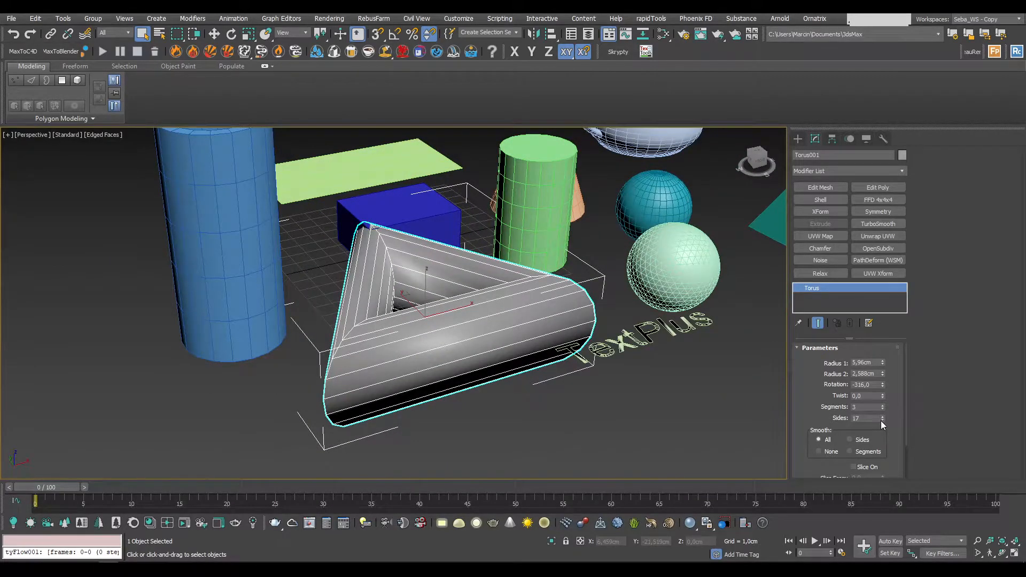
pyautogui.rightClick(881, 421)
pyautogui.keyDown('alt'); pyautogui.moveTo(579, 332); pyautogui.dragTo(449, 332, button='middle'); pyautogui.keyUp('alt')
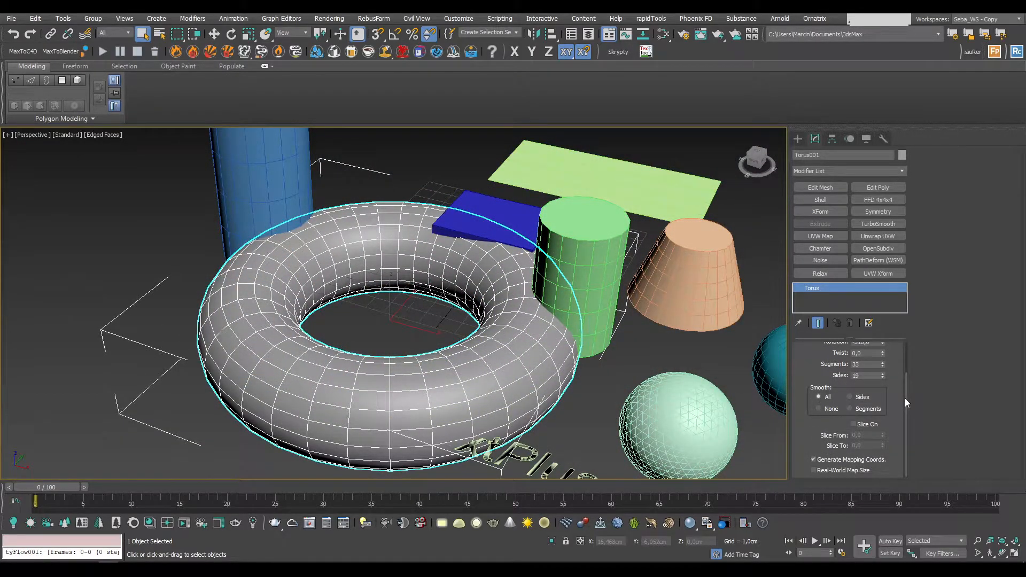
pyautogui.moveTo(906, 399); pyautogui.dragTo(909, 360)
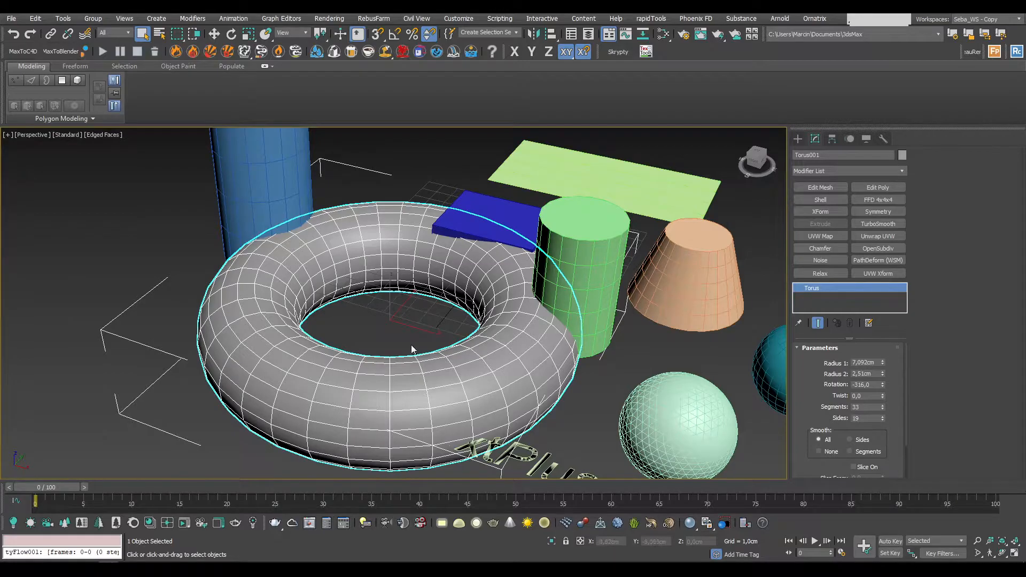
pyautogui.scroll(-5, 396, 326)
pyautogui.scroll(5, 396, 322)
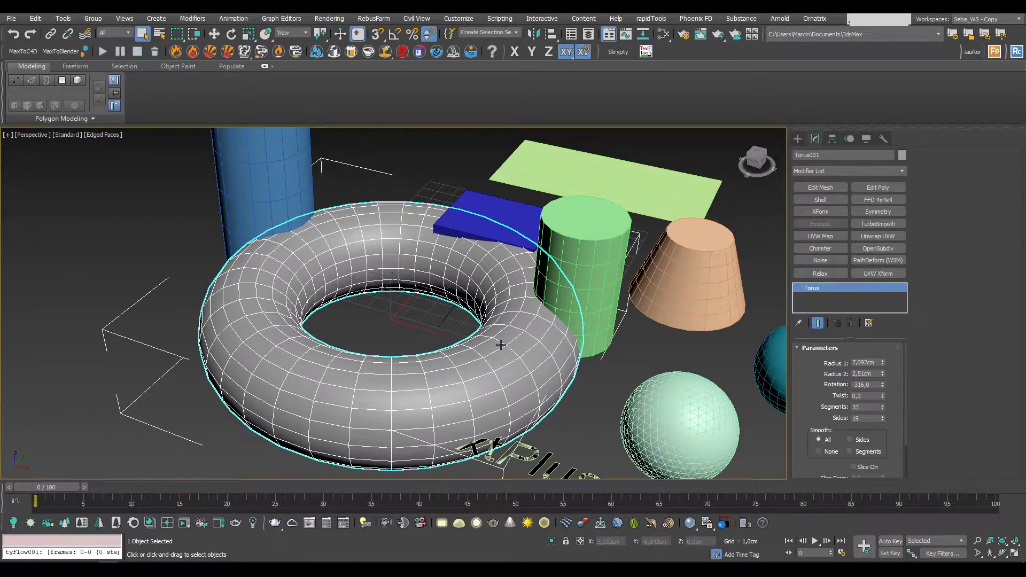
pyautogui.scroll(-3, 501, 344)
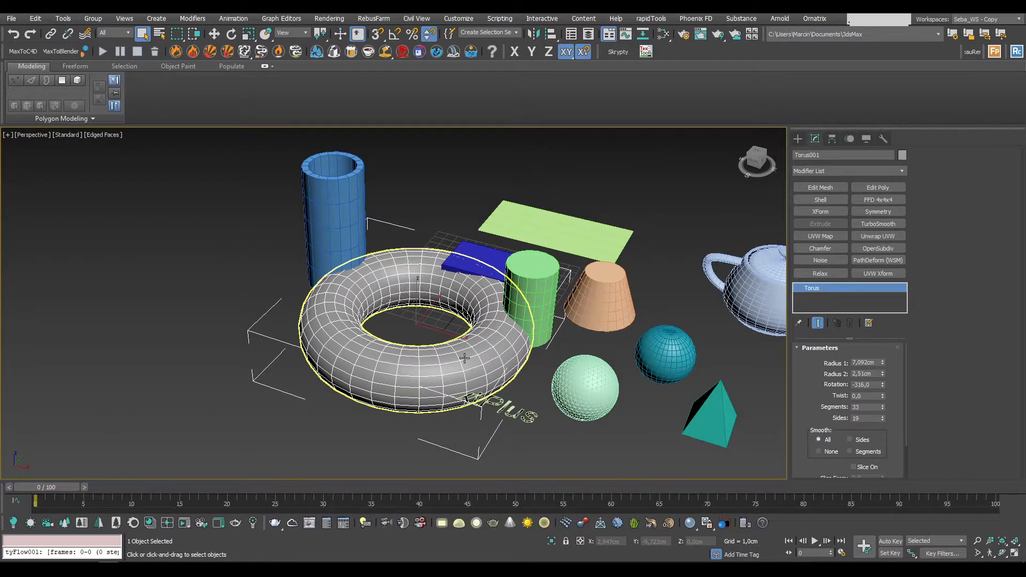
pyautogui.keyDown('alt'); pyautogui.moveTo(465, 358); pyautogui.dragTo(497, 357, button='middle'); pyautogui.keyUp('alt')
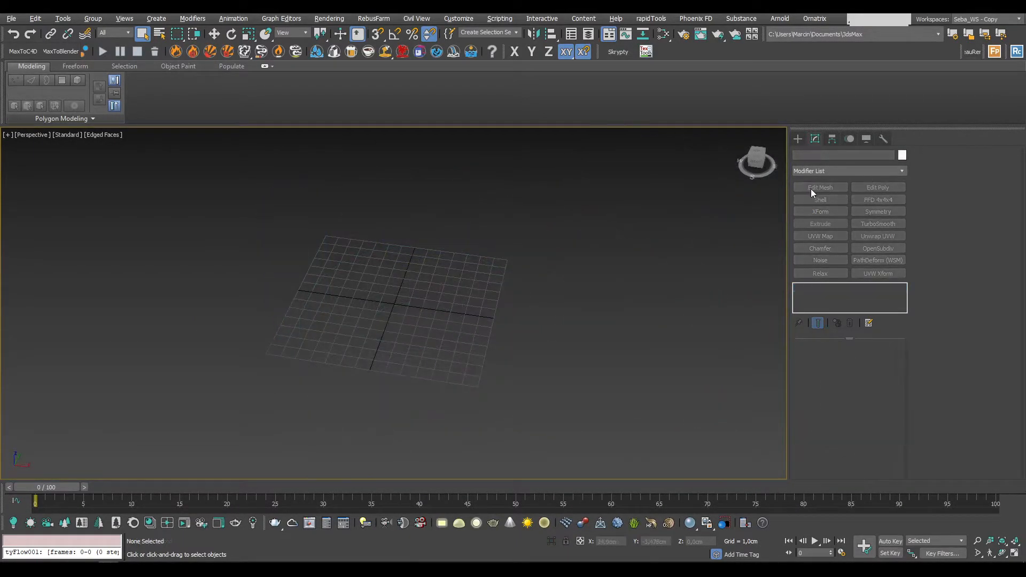
# - In the emptied scene, create a box about 5.41 by 5.79 by 5.15 cm and a plane about 4.97 by 7.68 cm on opposite sides of the grid
pyautogui.click(799, 139)
pyautogui.click(826, 204)
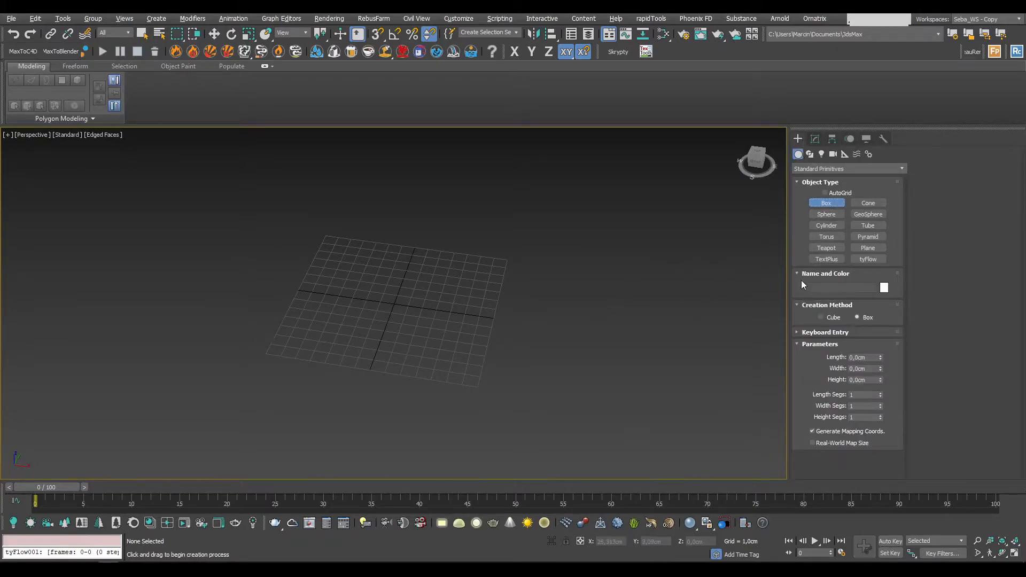
pyautogui.moveTo(301, 243); pyautogui.dragTo(358, 297)
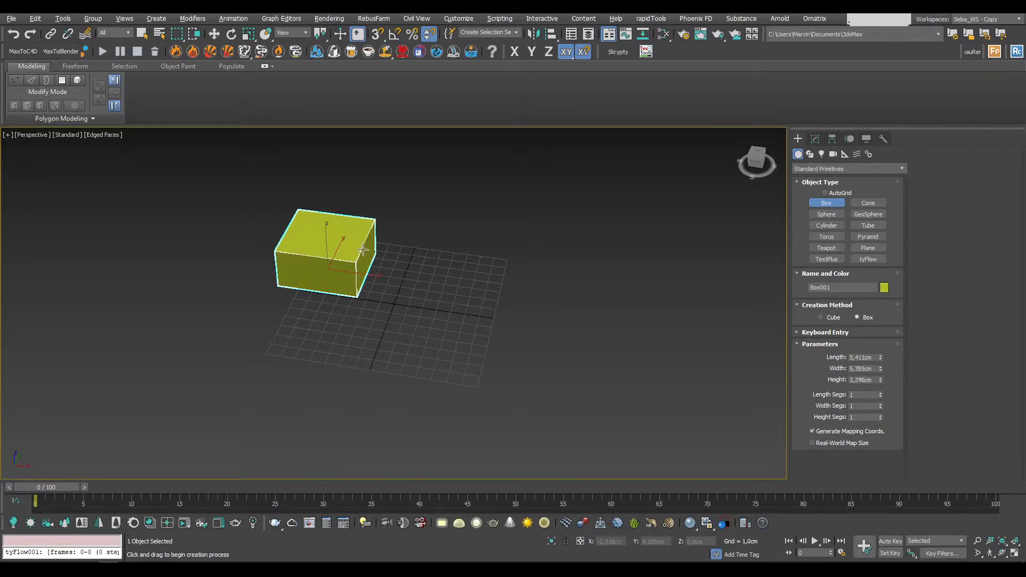
pyautogui.click(360, 229)
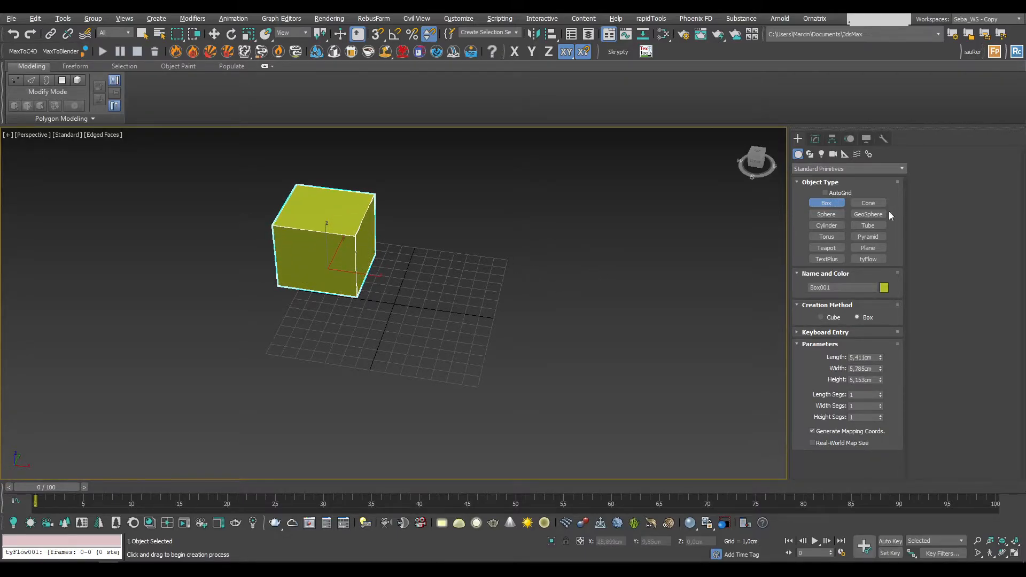
pyautogui.click(869, 248)
pyautogui.moveTo(465, 260); pyautogui.dragTo(560, 317)
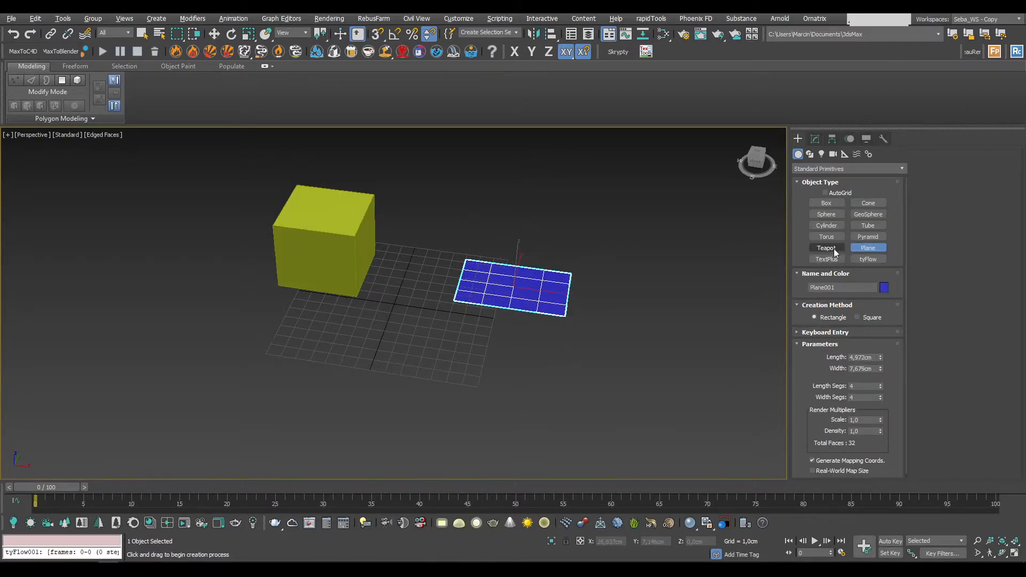
# - Create a tall cylinder near the free edge of the grid, away from the box and plane, and leave creation mode
pyautogui.click(821, 226)
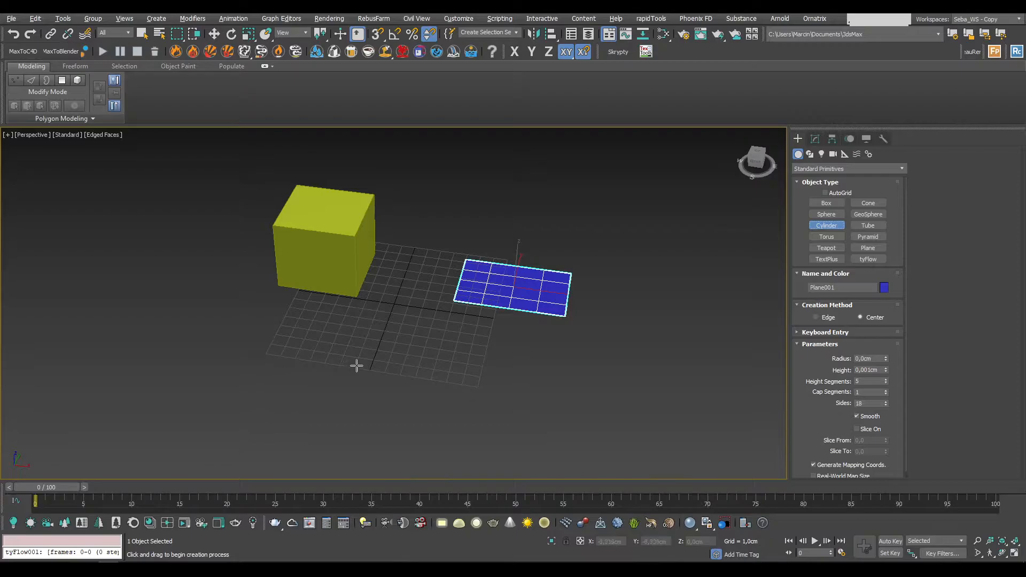
pyautogui.moveTo(355, 362); pyautogui.dragTo(365, 378)
pyautogui.click(373, 218)
pyautogui.keyDown('alt'); pyautogui.moveTo(460, 281); pyautogui.dragTo(509, 273, button='middle'); pyautogui.keyUp('alt')
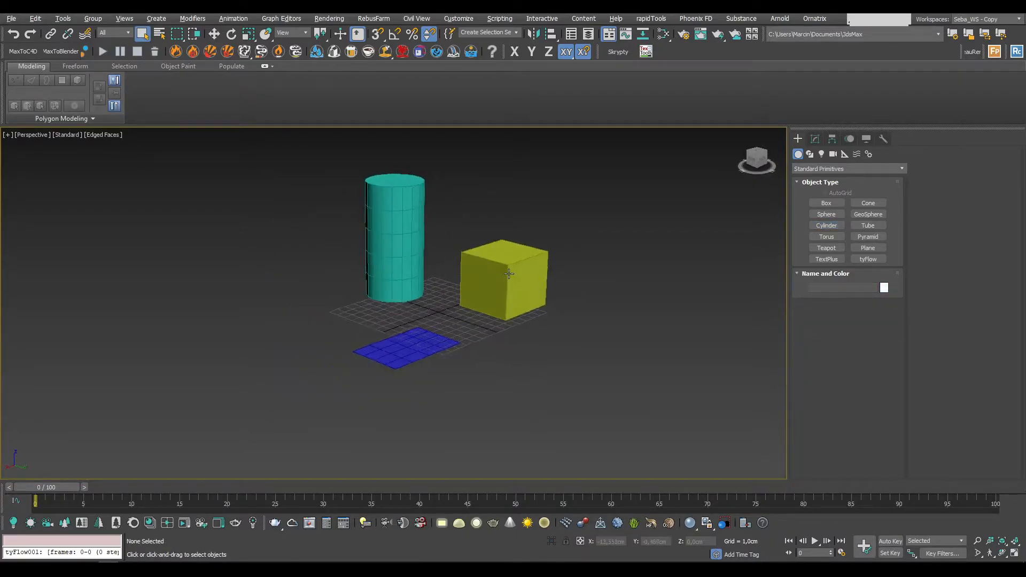
pyautogui.scroll(5, 484, 220)
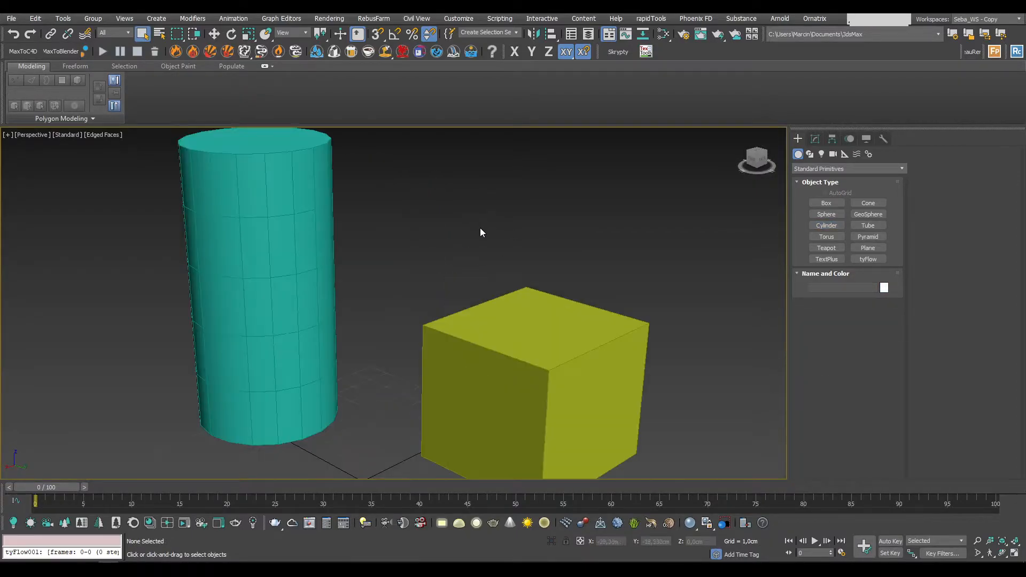
pyautogui.scroll(-5, 476, 226)
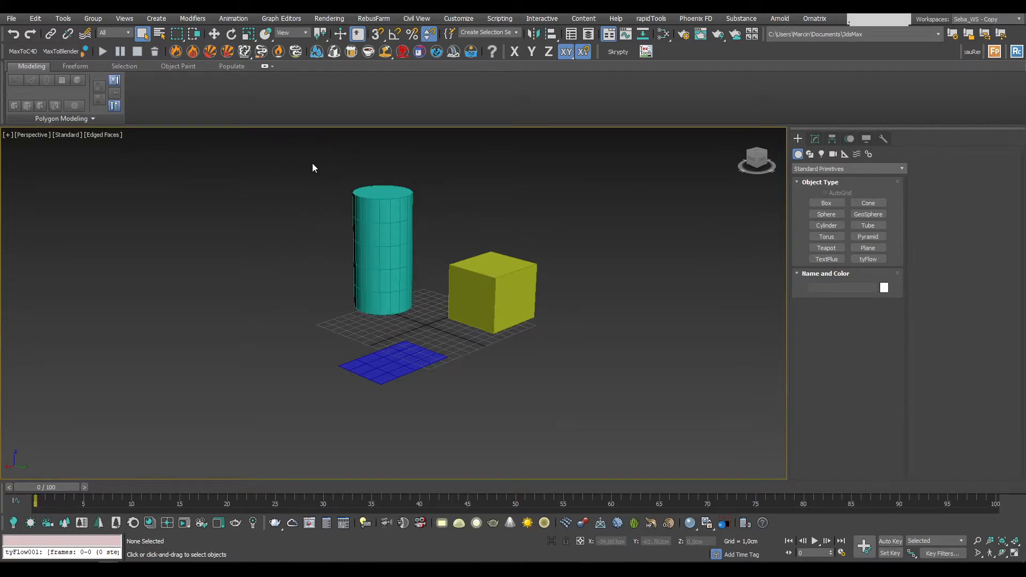
# - Select the cylinder, box and plane individually, then alternate between cylinder and box, ending with the cylinder selected
pyautogui.scroll(2, 396, 200)
pyautogui.click(363, 230)
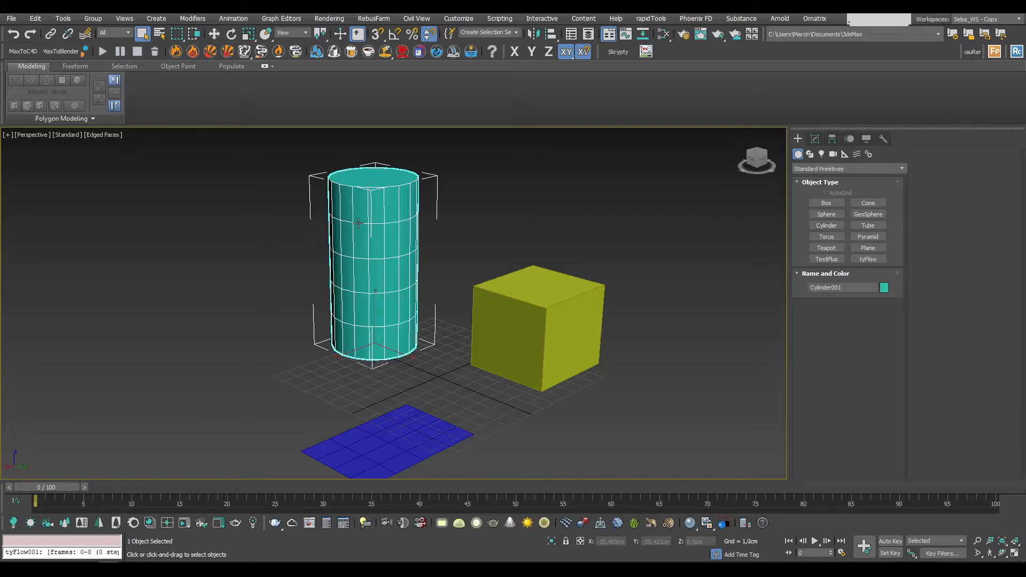
pyautogui.click(537, 326)
pyautogui.click(399, 426)
pyautogui.click(373, 229)
pyautogui.click(536, 320)
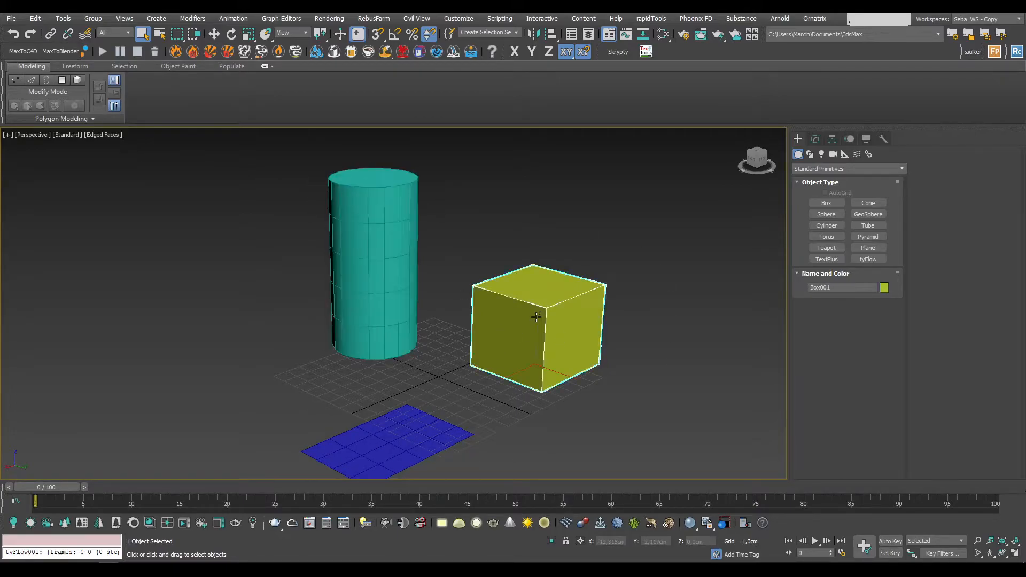
pyautogui.click(354, 219)
pyautogui.click(502, 302)
pyautogui.click(359, 238)
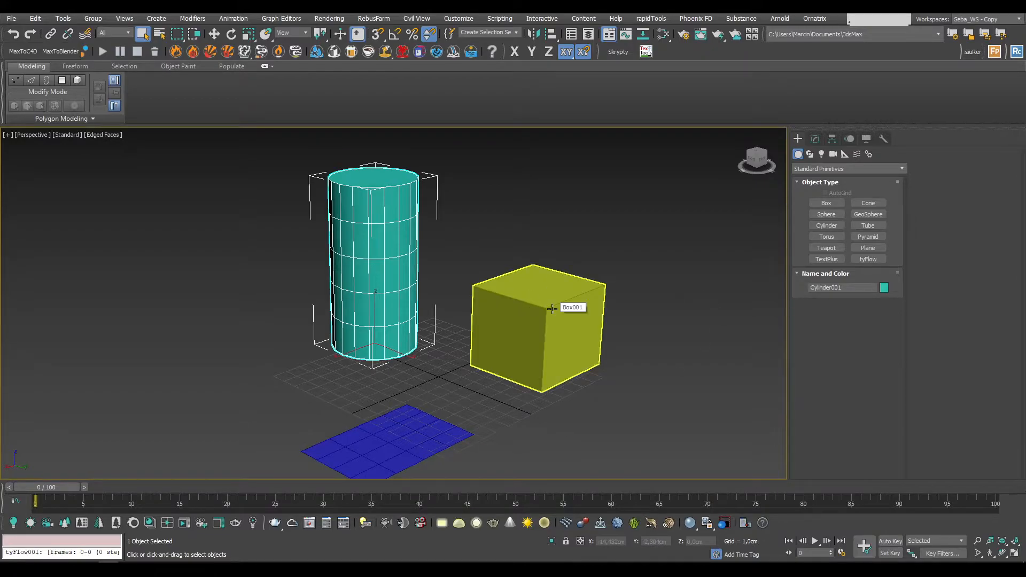
# - Add the box and plane to the cylinder selection, then remove the cylinder, box and plane from it one by one
pyautogui.keyDown('ctrl'); pyautogui.click(514, 303); pyautogui.keyUp('ctrl')
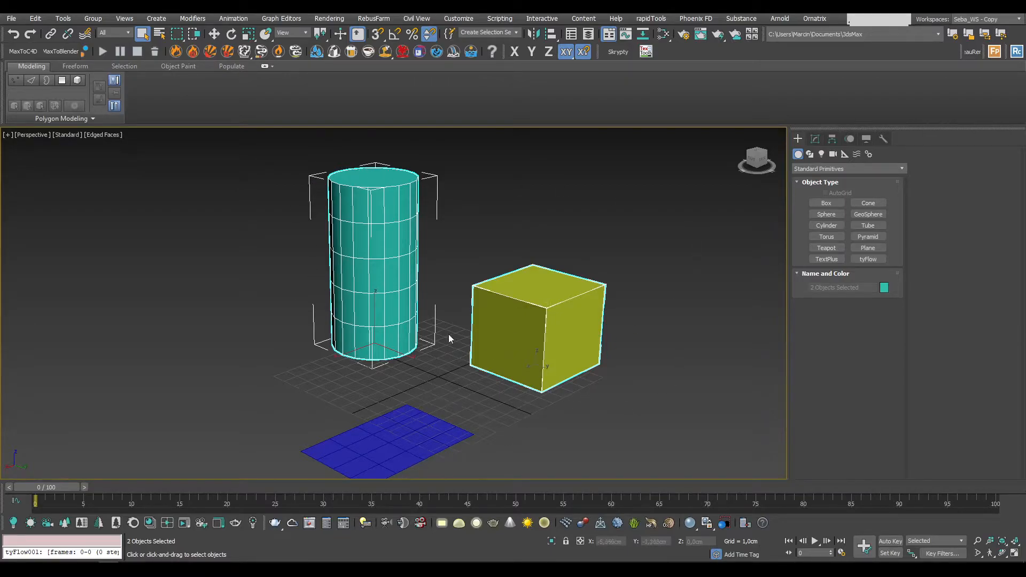
pyautogui.keyDown('ctrl'); pyautogui.click(367, 452); pyautogui.keyUp('ctrl')
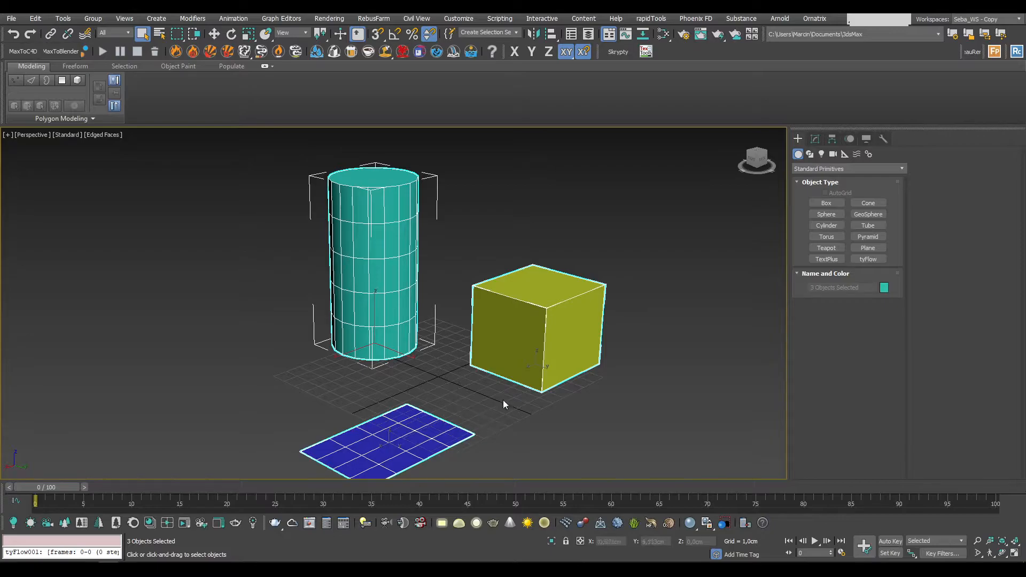
pyautogui.keyDown('alt'); pyautogui.click(370, 267); pyautogui.keyUp('alt')
pyautogui.keyDown('alt'); pyautogui.click(516, 330); pyautogui.keyUp('alt')
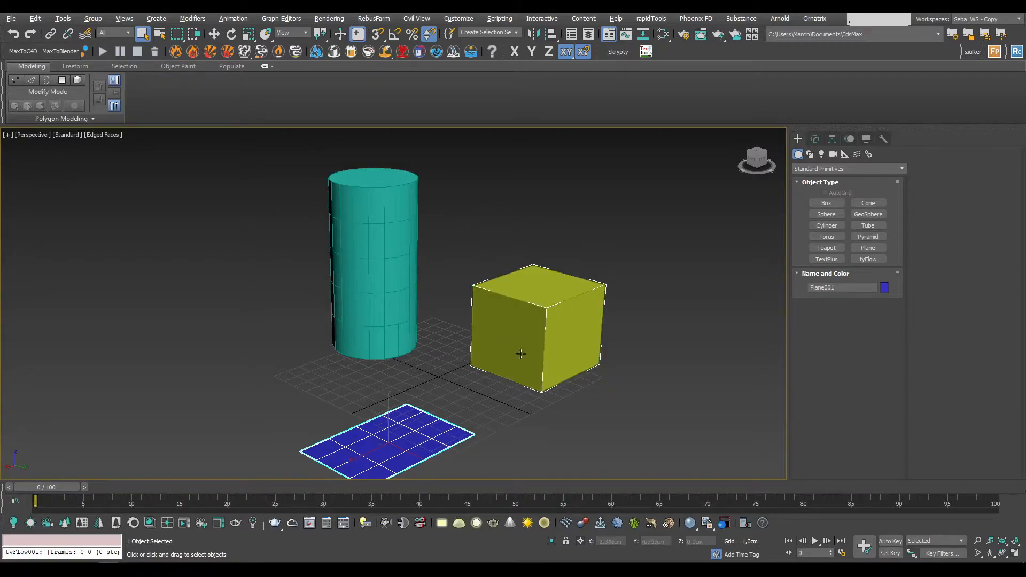
pyautogui.keyDown('alt'); pyautogui.click(438, 429); pyautogui.keyUp('alt')
# - Try region selection around the three objects, clear the selection, and region-select only the plane
pyautogui.scroll(-3, 428, 241)
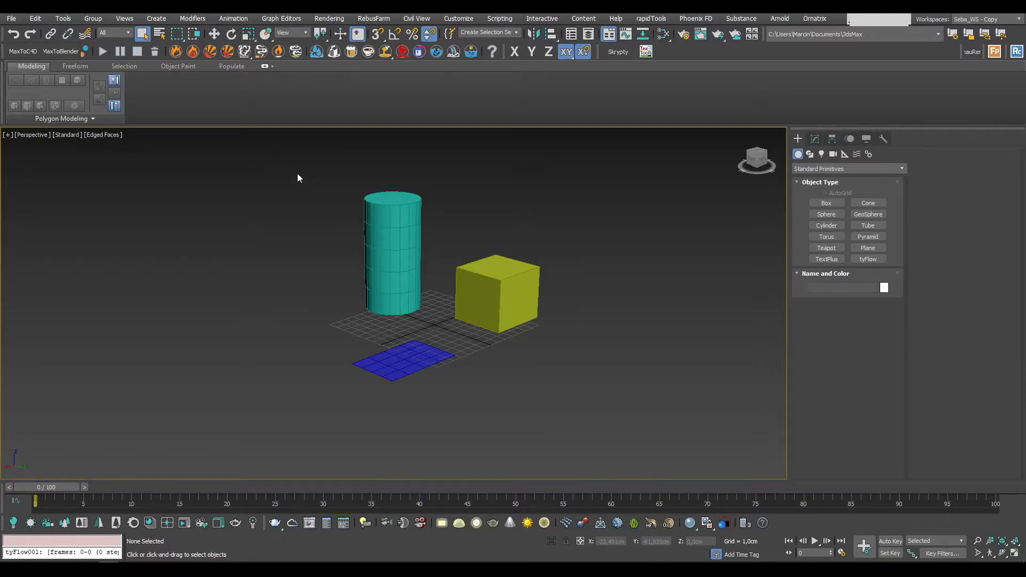
pyautogui.moveTo(472, 345); pyautogui.dragTo(592, 402)
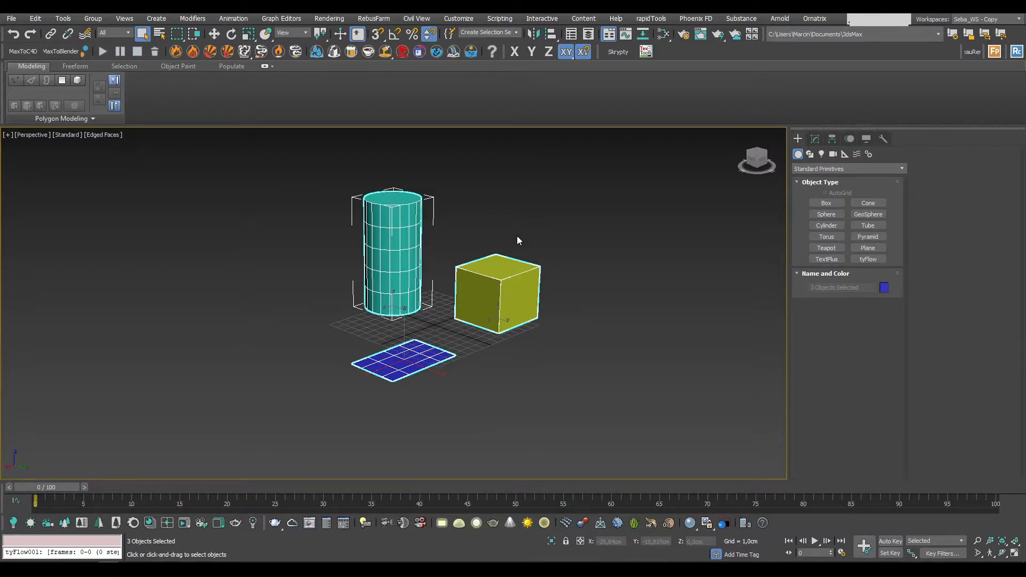
pyautogui.moveTo(287, 156); pyautogui.dragTo(455, 222)
pyautogui.click(305, 162)
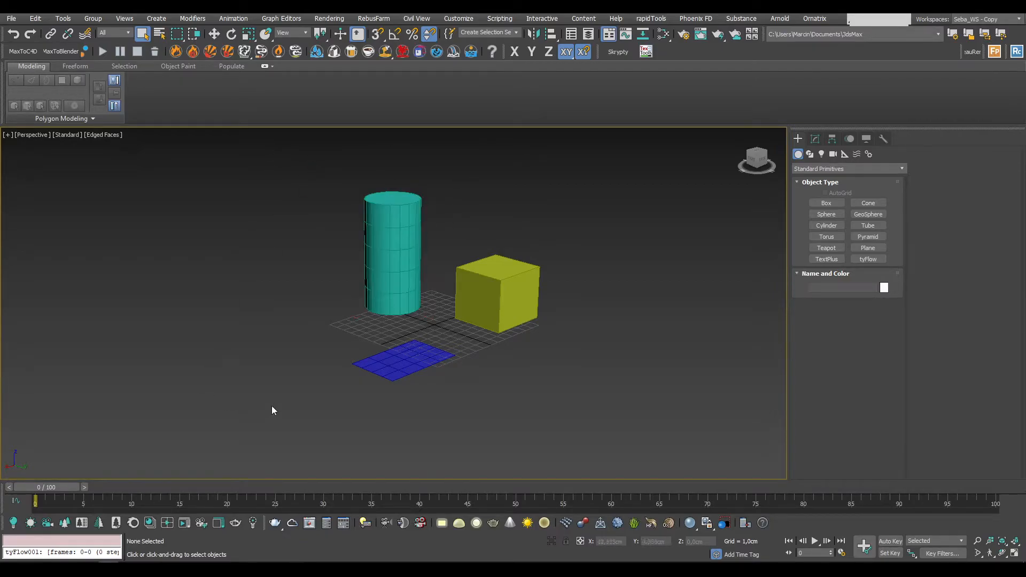
pyautogui.moveTo(392, 410); pyautogui.dragTo(388, 413)
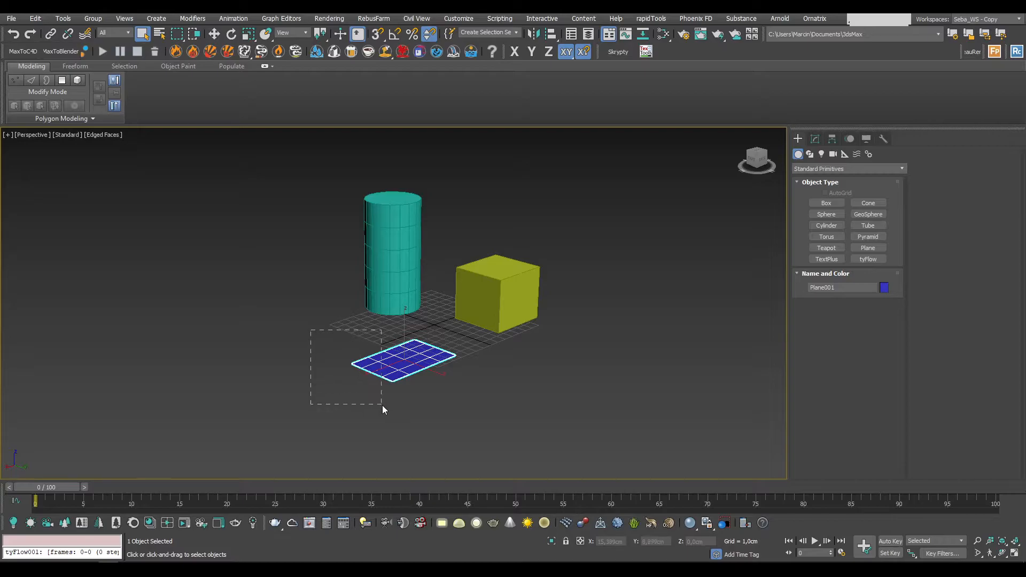
# - Select the box, the cylinder and the box again in turn, catching only part of each object with crossing selection
pyautogui.click(491, 296)
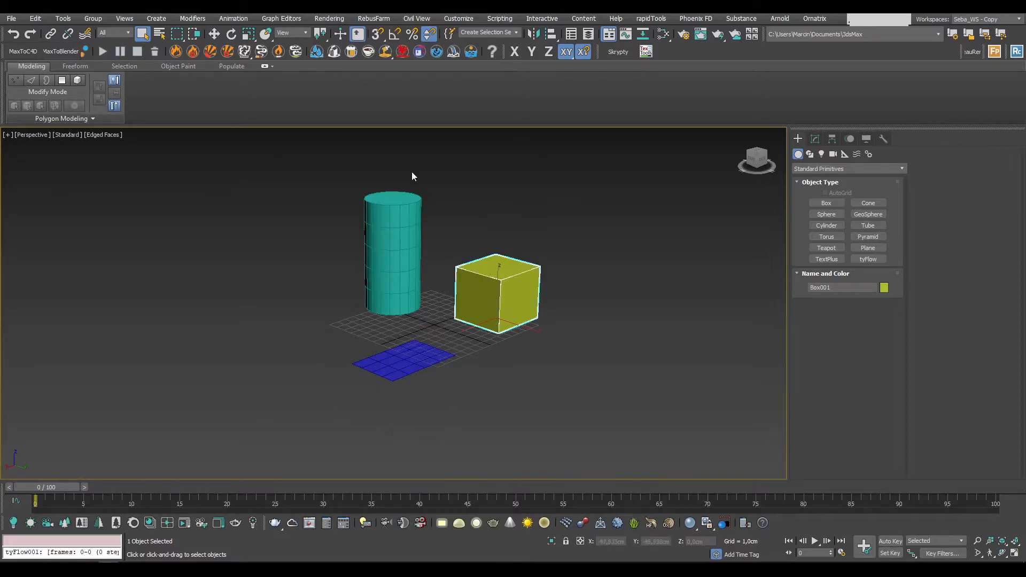
pyautogui.moveTo(418, 202); pyautogui.dragTo(417, 205)
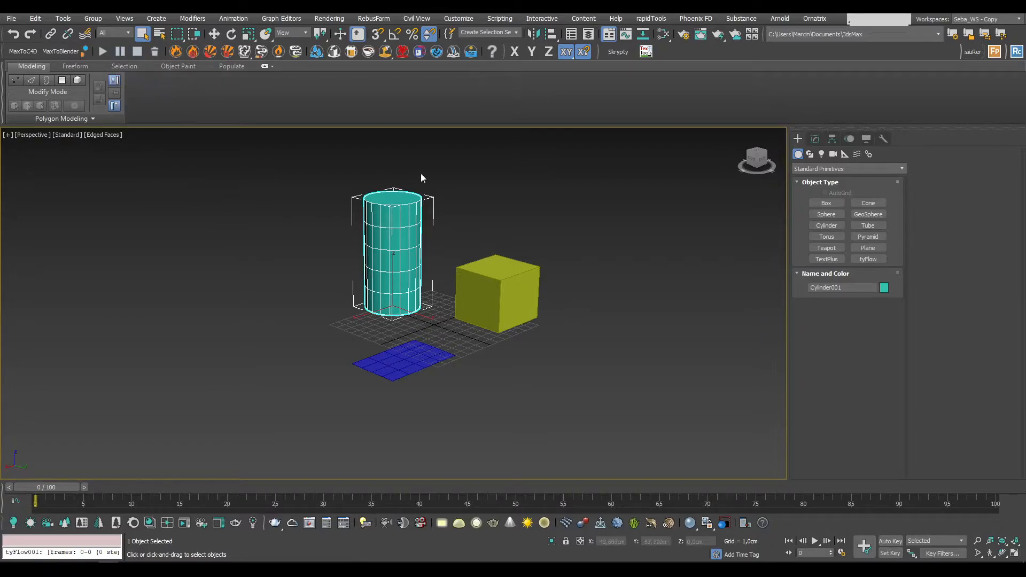
pyautogui.moveTo(479, 284); pyautogui.dragTo(479, 285)
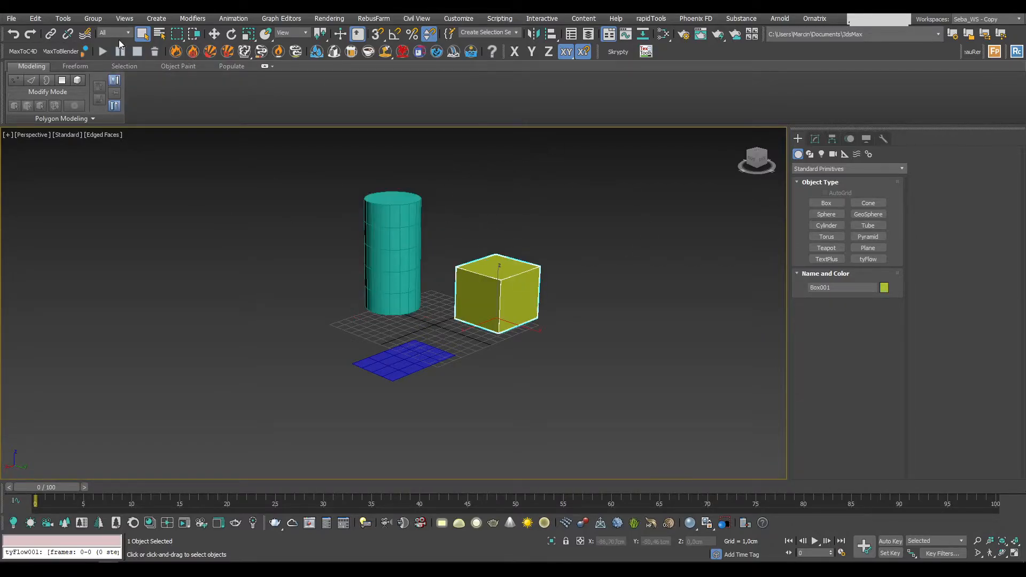
# - Switch region selection to Window mode, try it on only the cylinder's upper part, and enclose the whole cylinder to select it
pyautogui.click(196, 35)
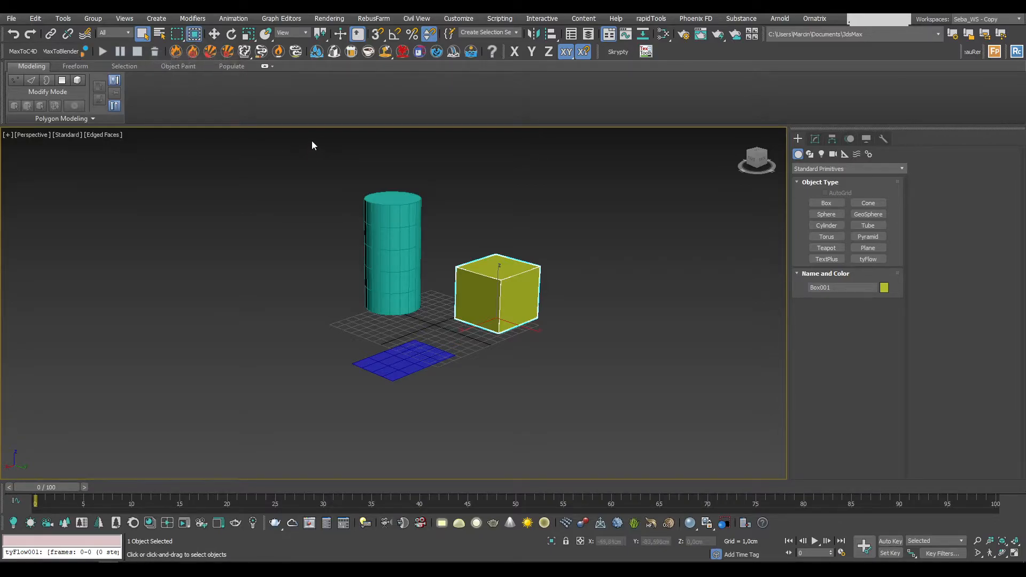
pyautogui.moveTo(297, 145); pyautogui.dragTo(425, 233)
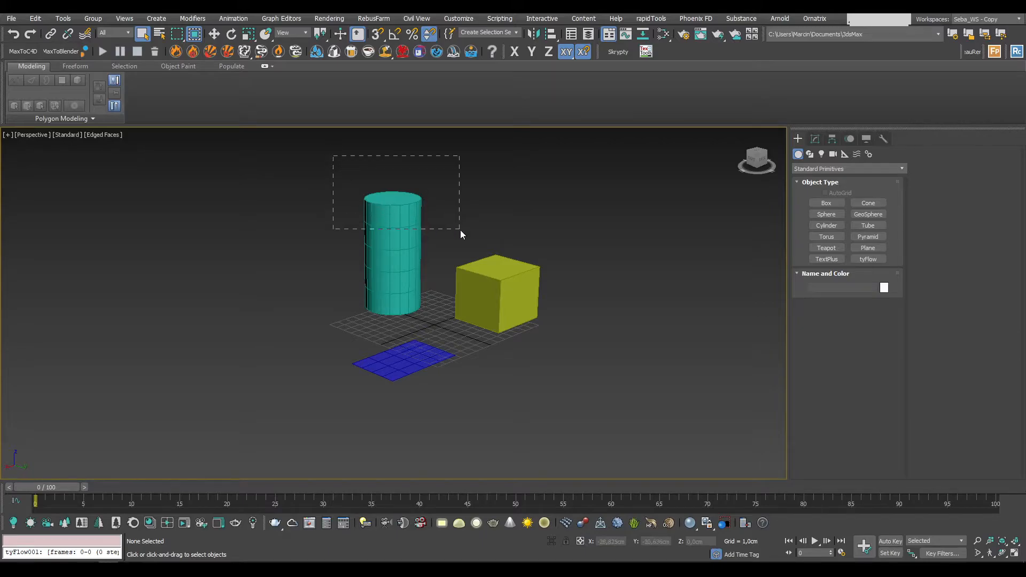
pyautogui.moveTo(453, 236); pyautogui.dragTo(453, 236)
pyautogui.moveTo(318, 160); pyautogui.dragTo(409, 236)
pyautogui.moveTo(430, 328); pyautogui.dragTo(431, 327)
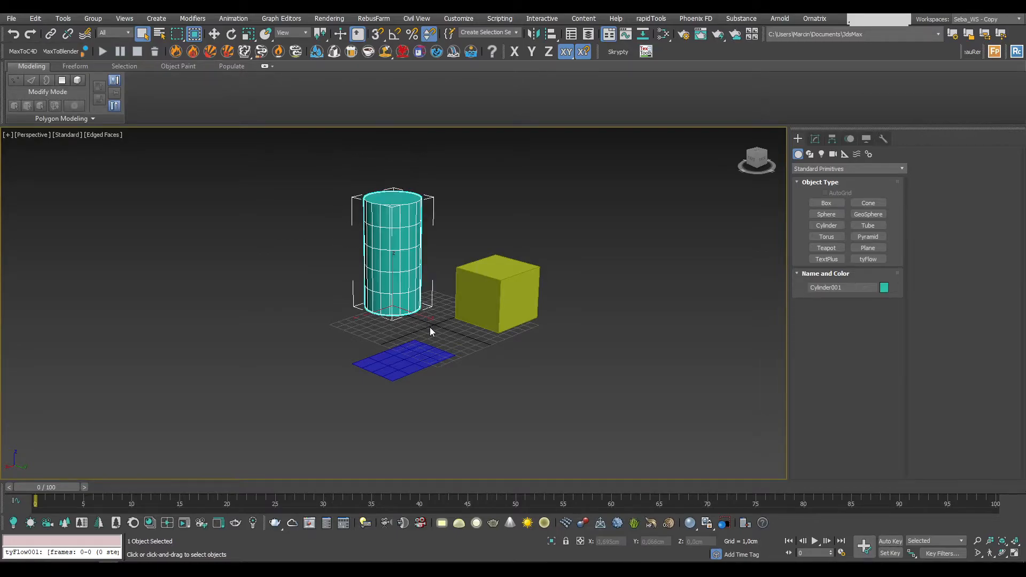
# - Enclose the box alone, the cylinder and box together, and finally all three objects with window selection regions
pyautogui.moveTo(582, 200); pyautogui.dragTo(587, 225)
pyautogui.moveTo(444, 335); pyautogui.dragTo(443, 339)
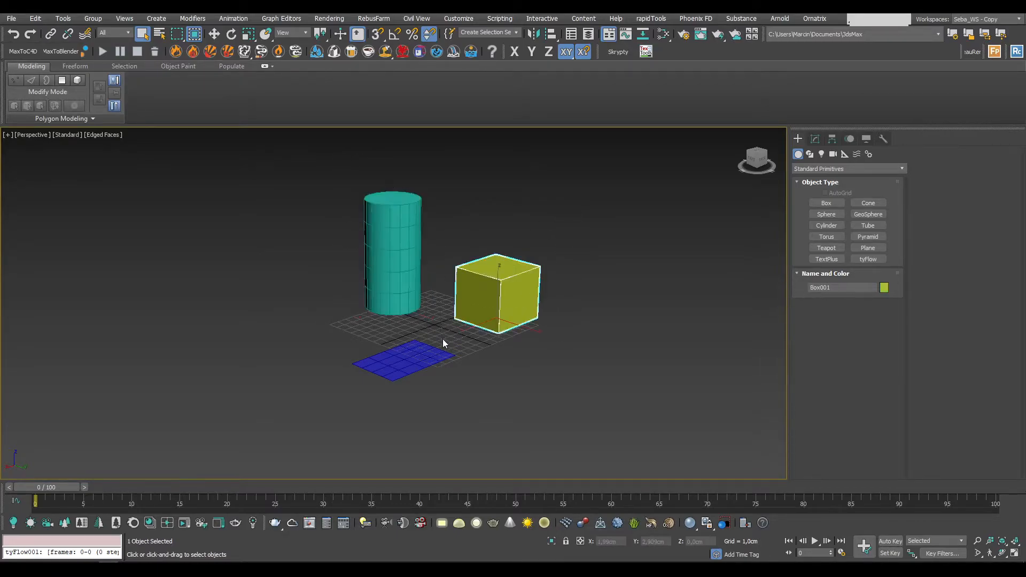
pyautogui.moveTo(587, 172); pyautogui.dragTo(405, 361)
pyautogui.moveTo(349, 310); pyautogui.dragTo(282, 339)
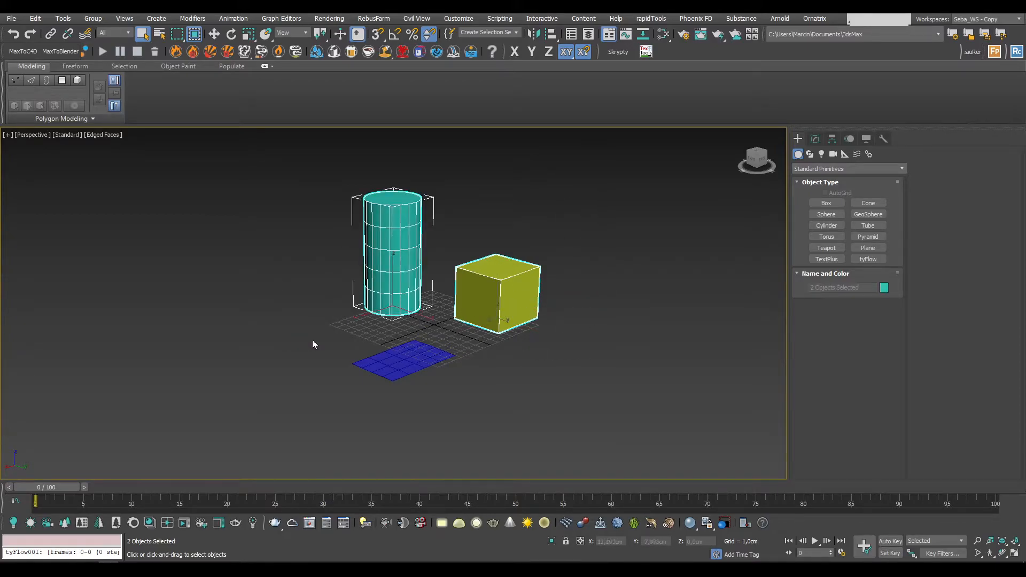
pyautogui.moveTo(277, 402); pyautogui.dragTo(277, 402)
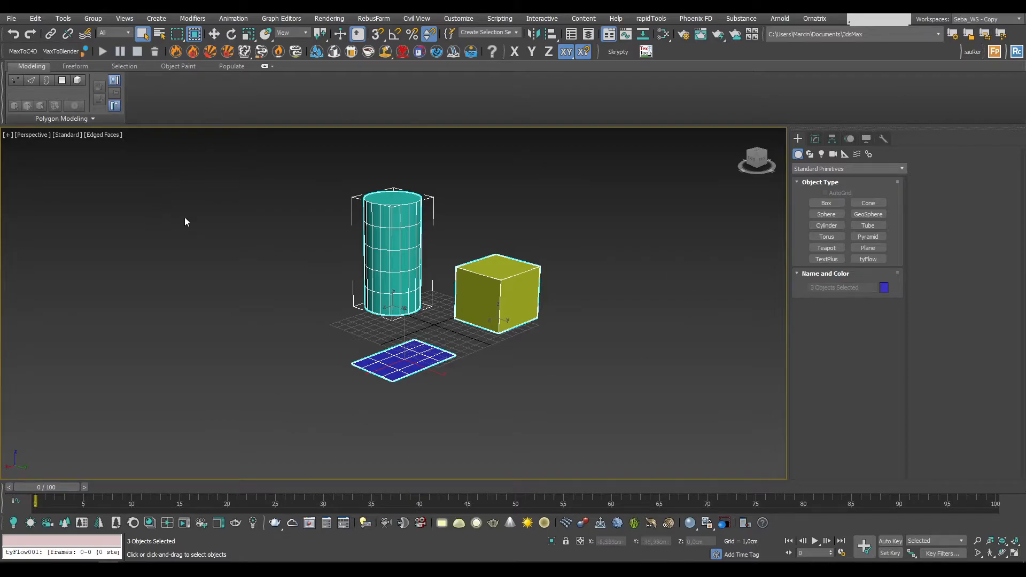
# - Clear the selection, return region selection to Crossing mode, and select only the cylinder
pyautogui.click(442, 168)
pyautogui.scroll(5, 413, 196)
pyautogui.scroll(-5, 347, 197)
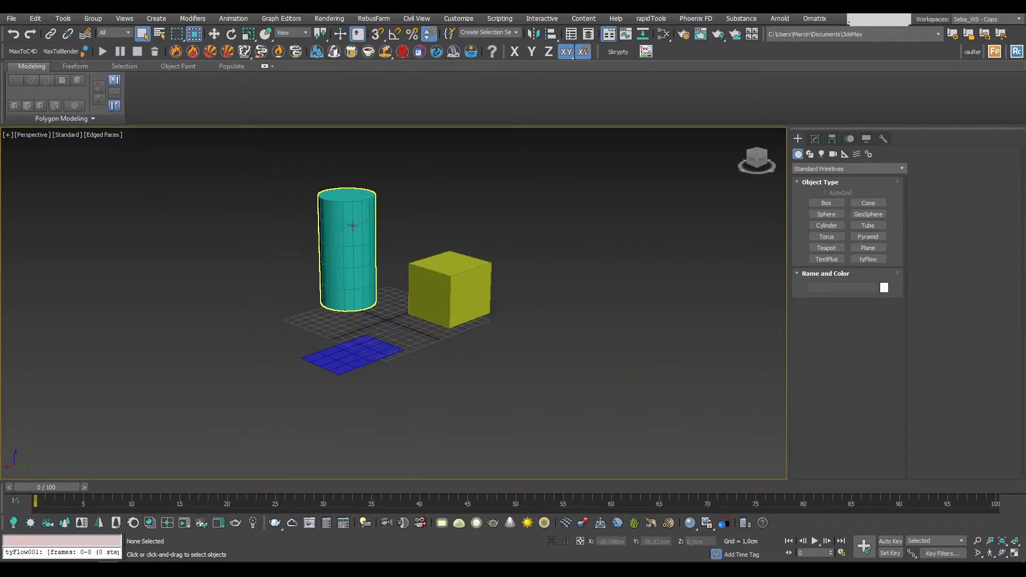
pyautogui.moveTo(385, 303); pyautogui.dragTo(384, 314)
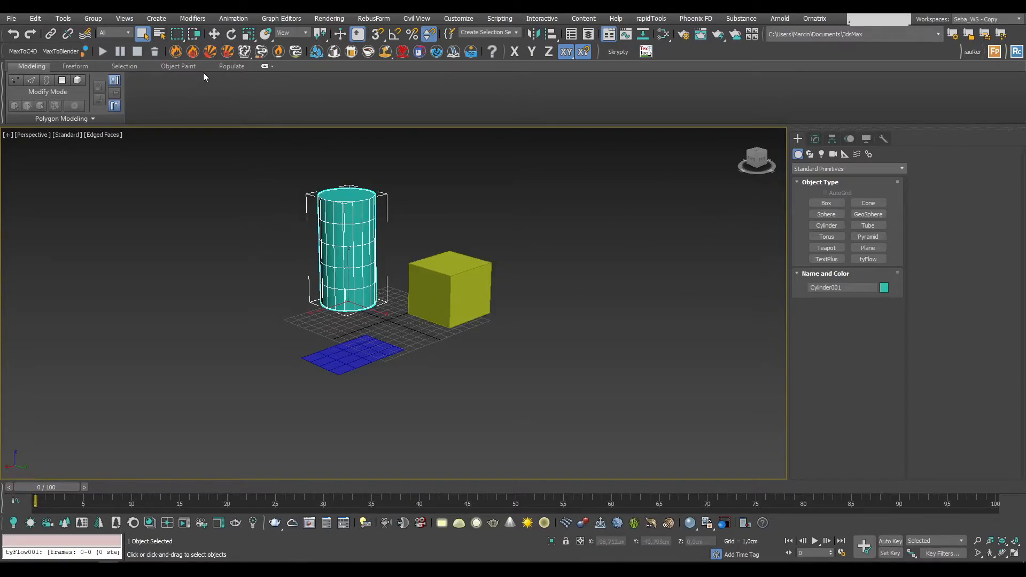
# - Activate the Move tool and shift the cylinder along its individual axes to about X -1.05, Y -14.33, Z -0.48 cm
pyautogui.keyDown('alt'); pyautogui.moveTo(452, 294); pyautogui.dragTo(432, 313, button='middle'); pyautogui.keyUp('alt')
pyautogui.scroll(5, 366, 287)
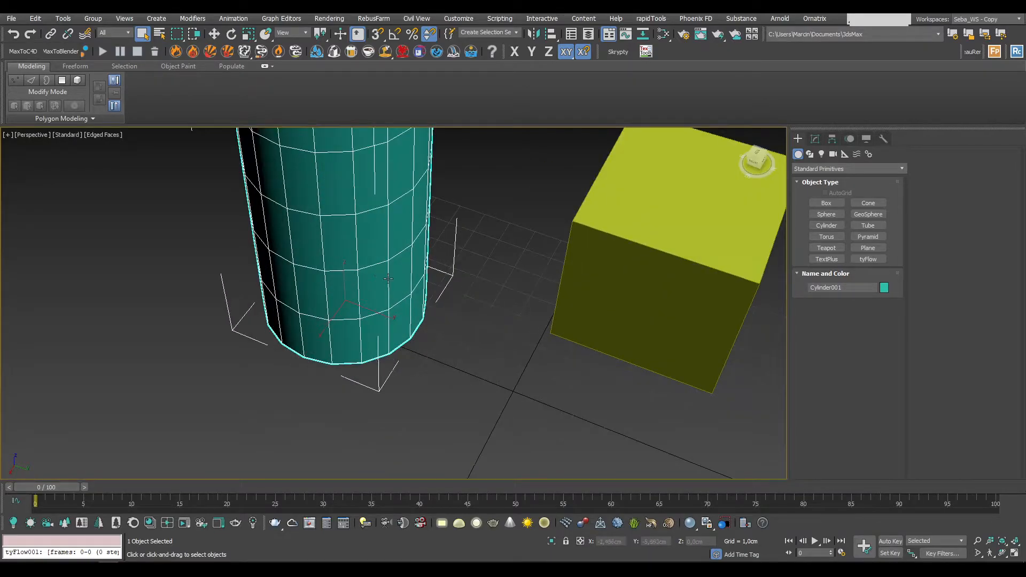
pyautogui.scroll(-3, 382, 278)
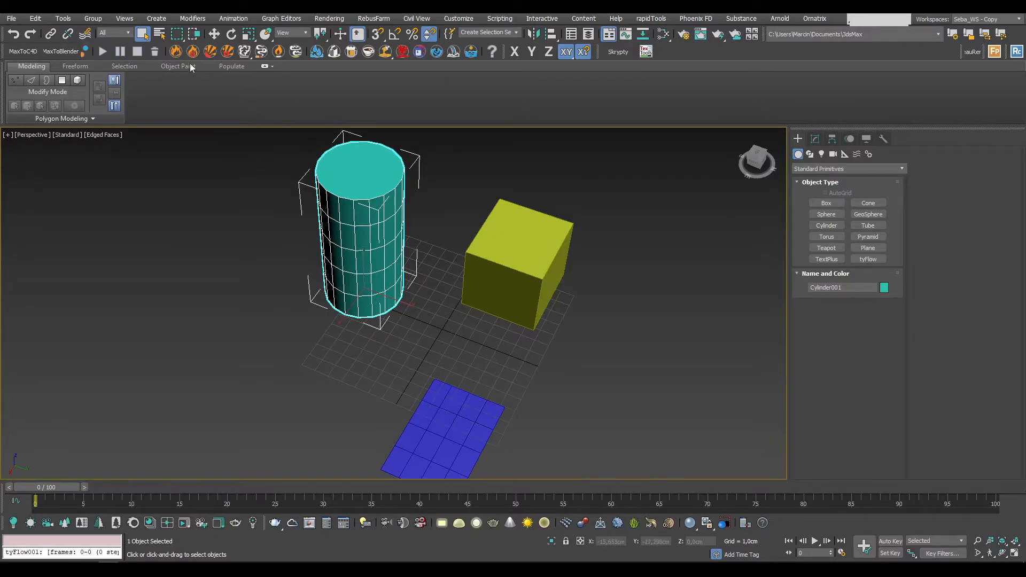
pyautogui.click(216, 32)
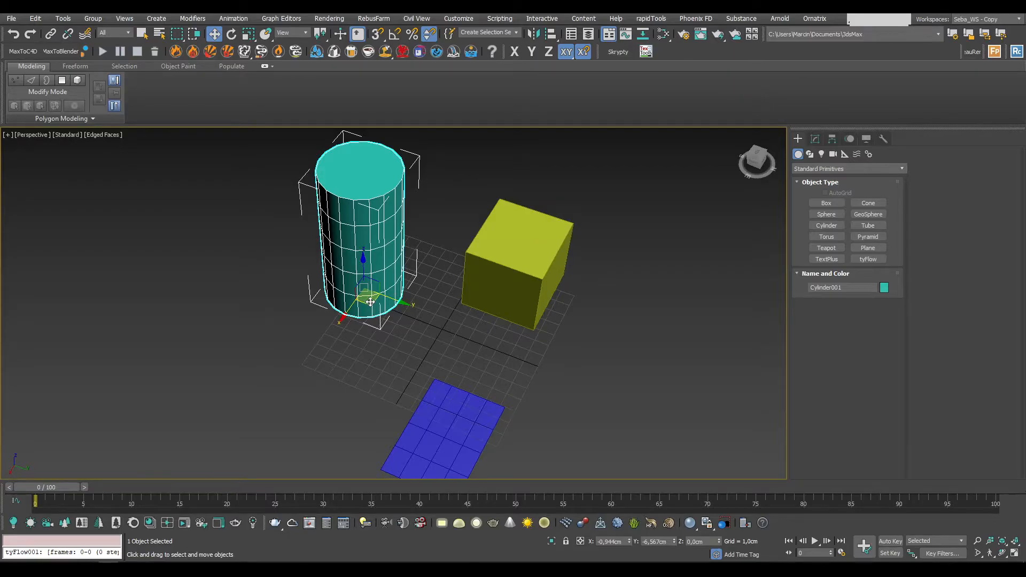
pyautogui.keyDown('alt'); pyautogui.moveTo(390, 331); pyautogui.dragTo(371, 291, button='middle'); pyautogui.keyUp('alt')
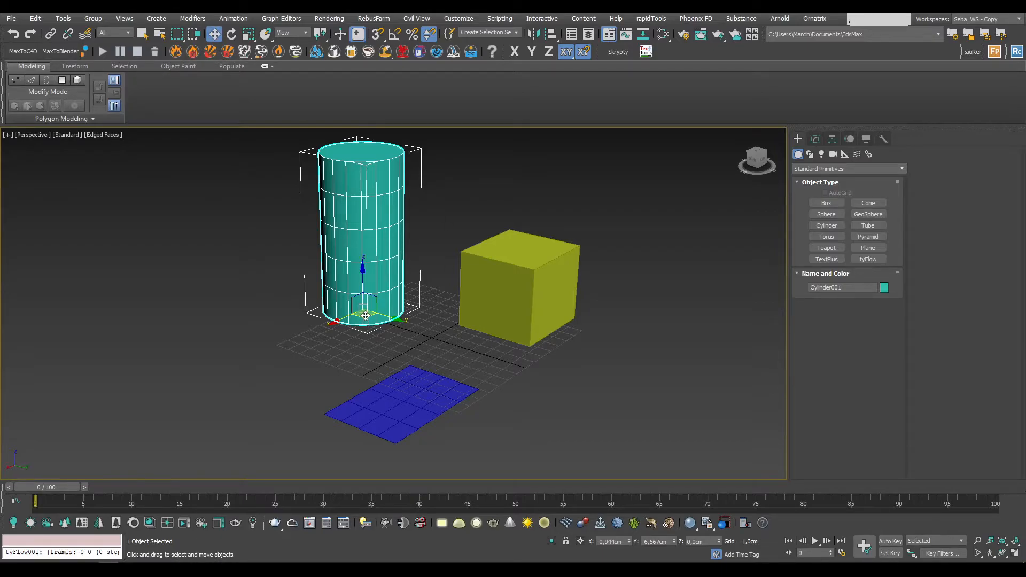
pyautogui.keyDown('alt'); pyautogui.moveTo(368, 318); pyautogui.dragTo(399, 333, button='middle'); pyautogui.keyUp('alt')
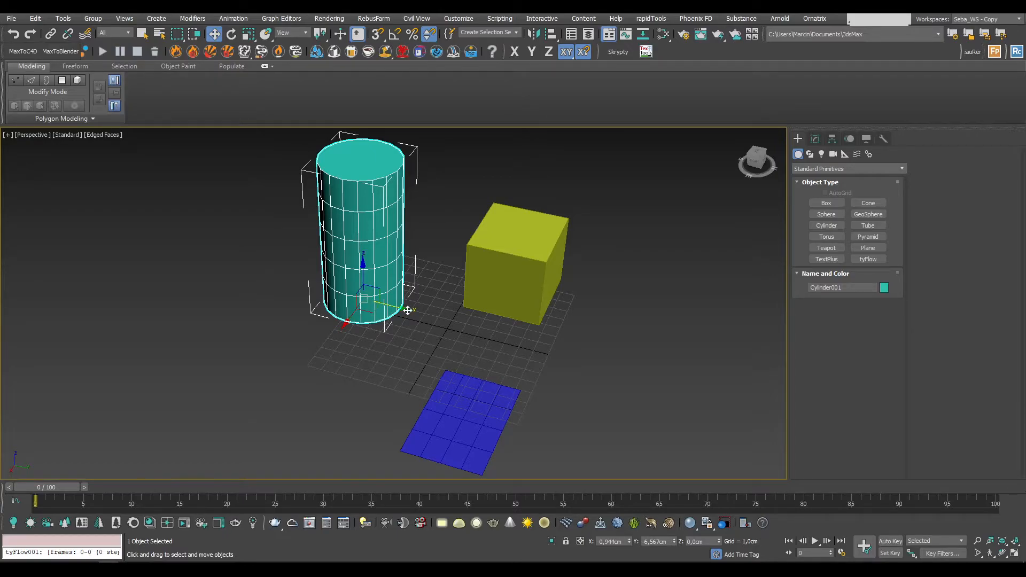
pyautogui.moveTo(408, 311); pyautogui.dragTo(258, 346)
pyautogui.moveTo(238, 298)
pyautogui.mouseDown()
pyautogui.moveTo(133, 414)
pyautogui.moveTo(412, 360)
pyautogui.moveTo(236, 300)
pyautogui.mouseUp()
pyautogui.moveTo(263, 236)
pyautogui.mouseDown()
pyautogui.moveTo(259, 177)
pyautogui.moveTo(259, 195)
pyautogui.moveTo(241, 162)
pyautogui.moveTo(247, 229)
pyautogui.mouseUp()
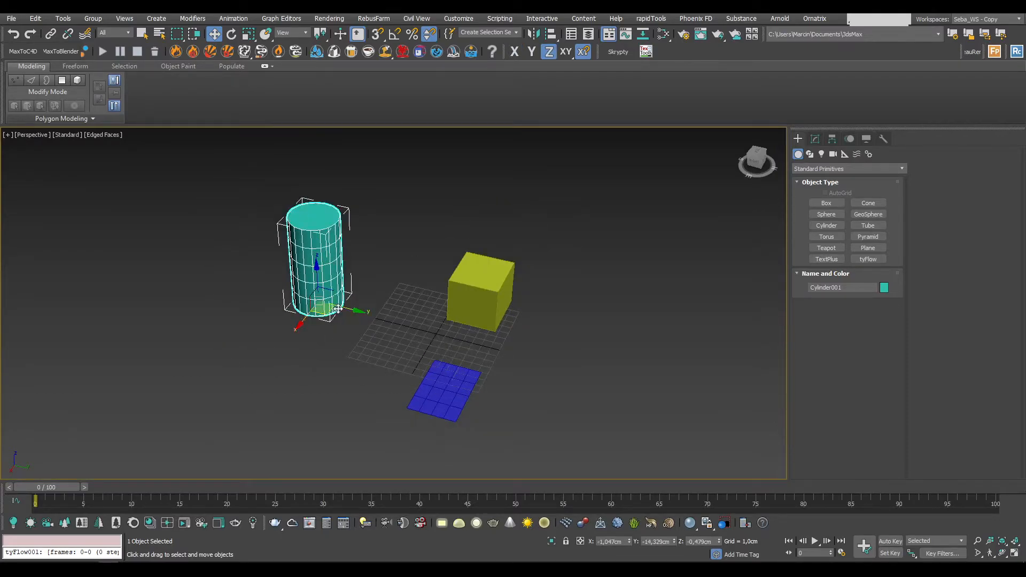
# - Slide the cylinder within the XY plane to about X 2.34, Y -10.97 cm
pyautogui.scroll(4, 314, 358)
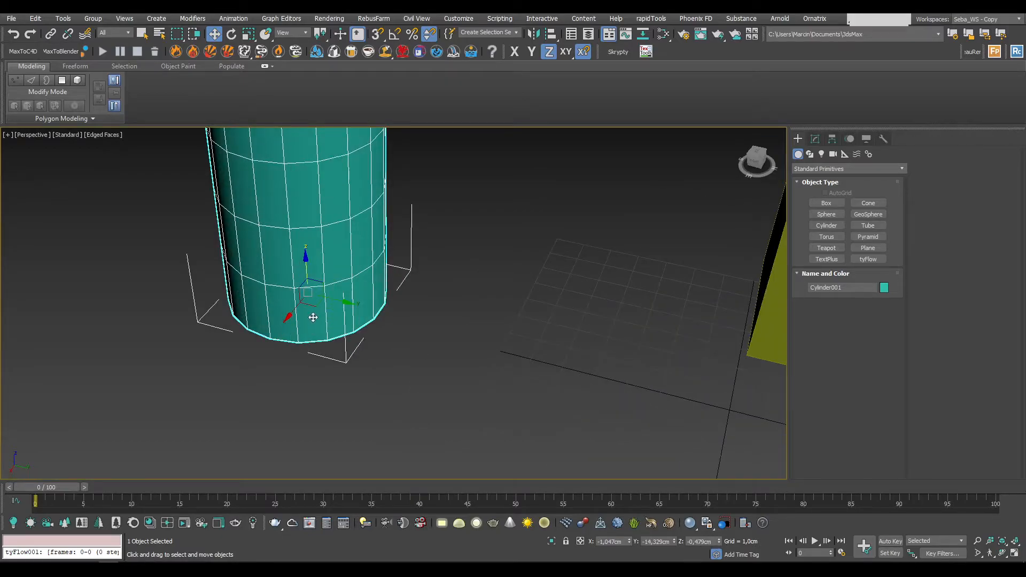
pyautogui.scroll(-5, 464, 287)
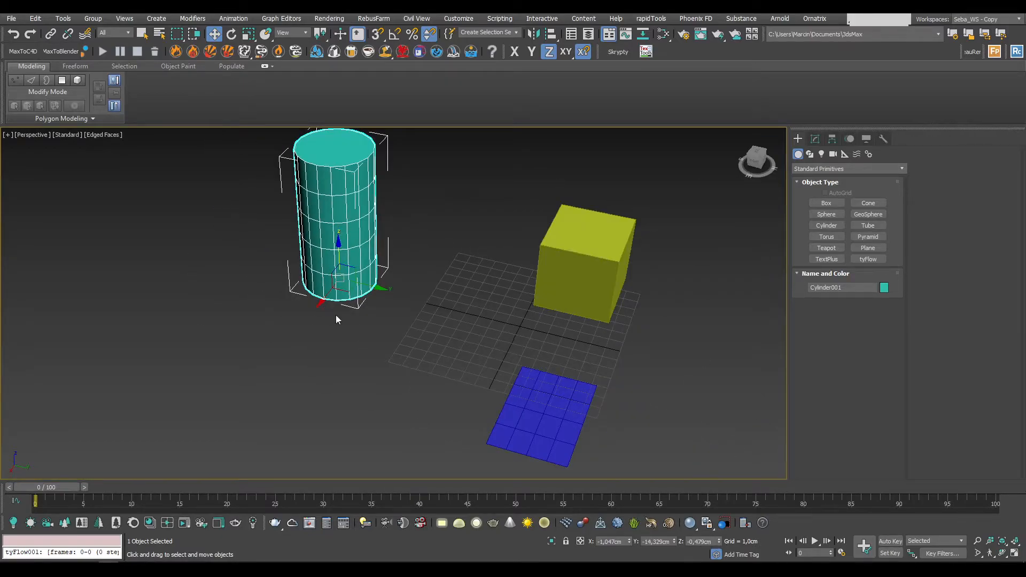
pyautogui.moveTo(348, 290); pyautogui.dragTo(400, 341)
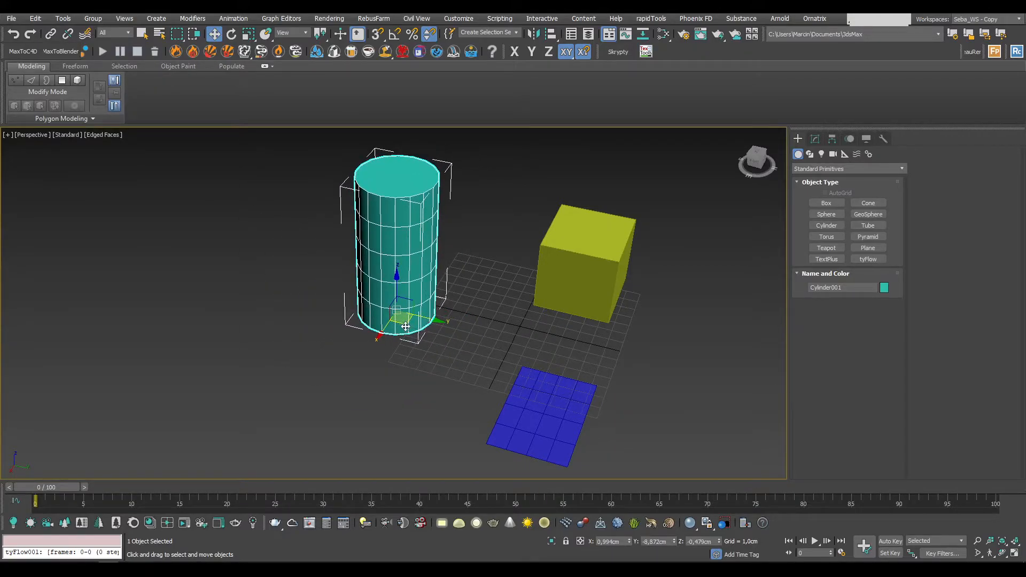
pyautogui.moveTo(404, 324); pyautogui.dragTo(371, 331)
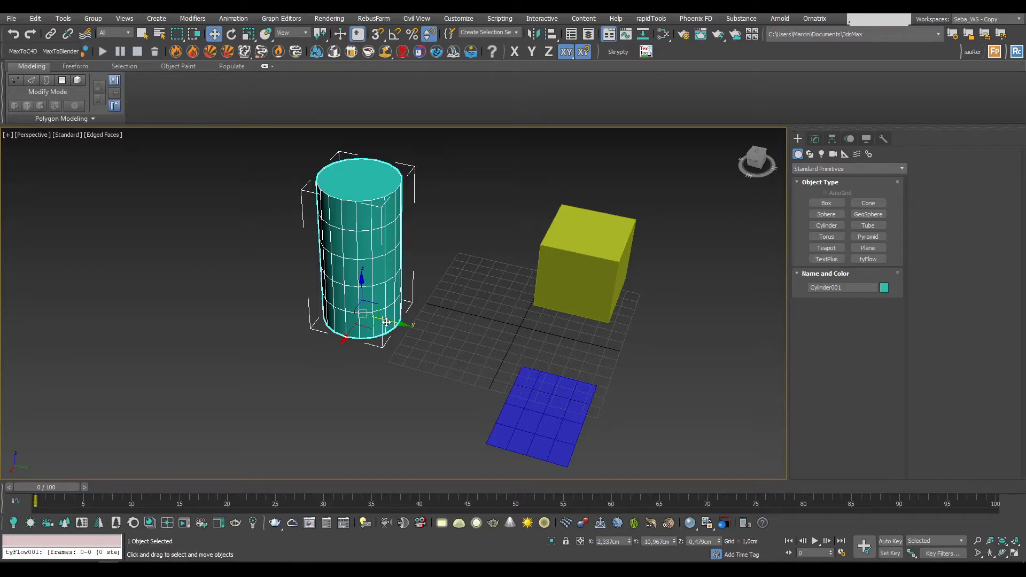
# - Move the cylinder with the gizmo's plane handles, placing it at about X 1.49, Y -6.72, Z 0.82 cm
pyautogui.moveTo(368, 330); pyautogui.dragTo(402, 342)
pyautogui.scroll(-5, 335, 307)
pyautogui.scroll(5, 373, 340)
pyautogui.scroll(-2, 369, 342)
pyautogui.keyDown('alt'); pyautogui.moveTo(298, 316); pyautogui.dragTo(289, 284, button='middle'); pyautogui.keyUp('alt')
pyautogui.moveTo(296, 318); pyautogui.dragTo(339, 304)
pyautogui.keyDown('alt'); pyautogui.moveTo(339, 305); pyautogui.dragTo(378, 279, button='middle'); pyautogui.keyUp('alt')
pyautogui.scroll(-3, 378, 279)
pyautogui.scroll(7, 342, 286)
pyautogui.moveTo(303, 274); pyautogui.dragTo(329, 306)
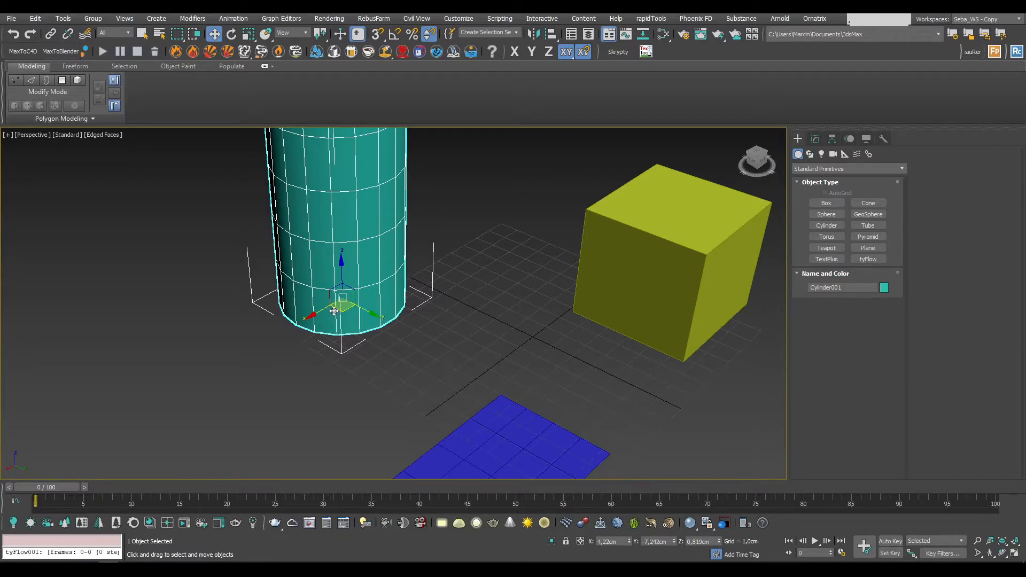
pyautogui.moveTo(342, 309); pyautogui.dragTo(412, 286)
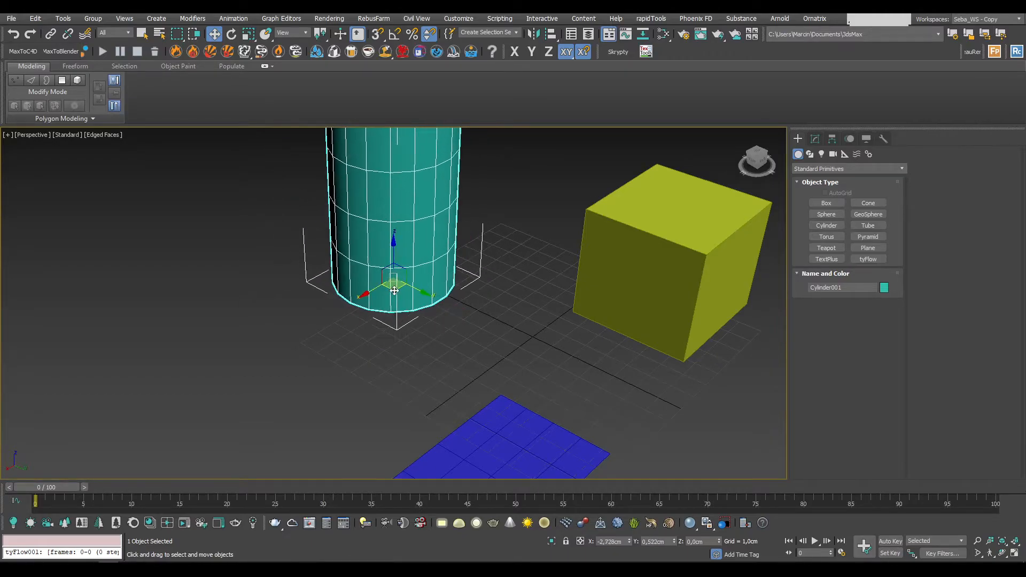
pyautogui.keyDown('alt'); pyautogui.moveTo(408, 318); pyautogui.dragTo(392, 302, button='middle'); pyautogui.keyUp('alt')
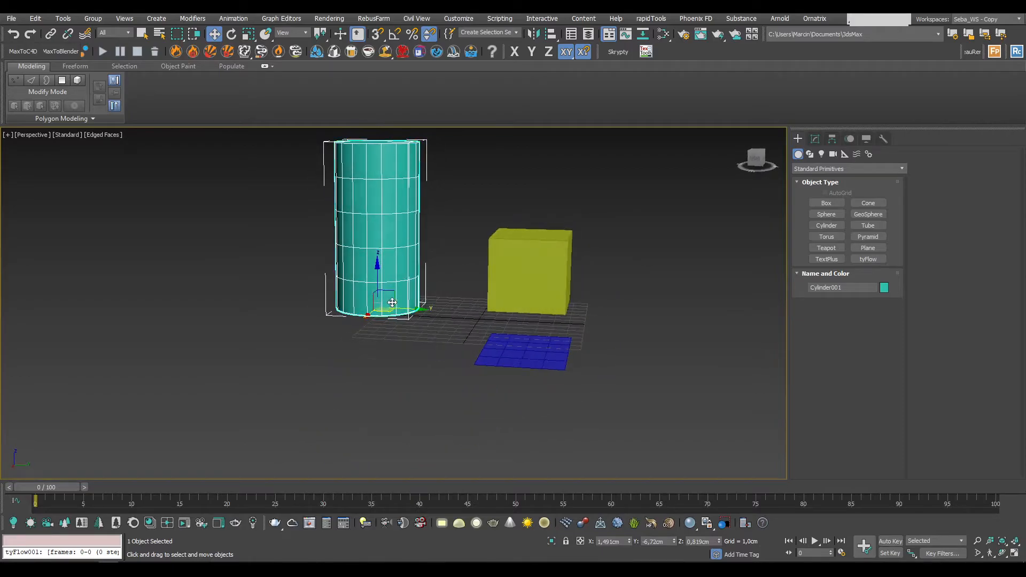
# - Check the cylinder's base against the grid from a straight side view and shift the cylinder to about X 6.33, Y -4.75 cm
pyautogui.click(762, 167)
pyautogui.scroll(2, 393, 304)
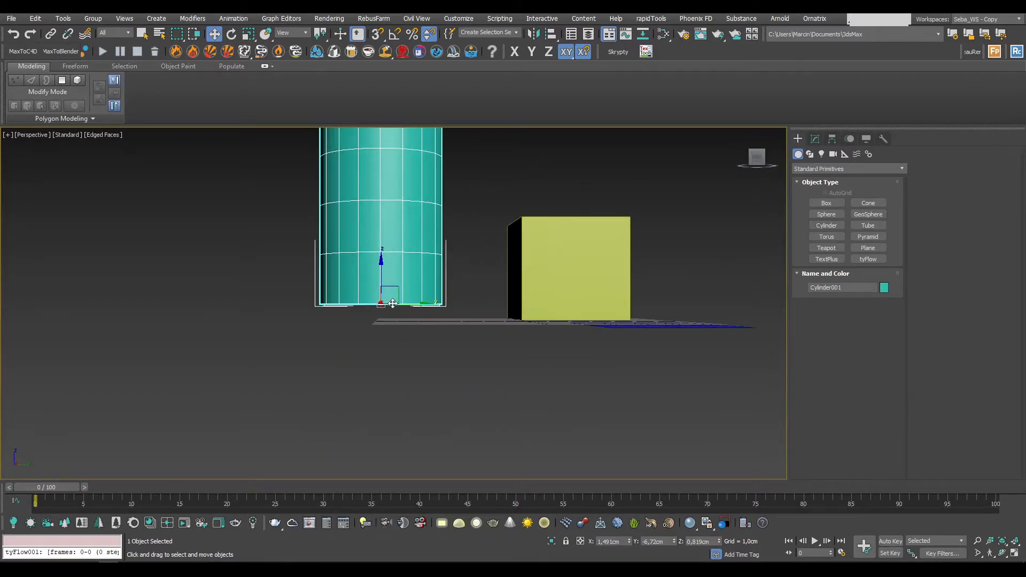
pyautogui.scroll(3, 393, 304)
pyautogui.scroll(-3, 357, 329)
pyautogui.keyDown('alt'); pyautogui.moveTo(408, 321); pyautogui.dragTo(385, 330, button='middle'); pyautogui.keyUp('alt')
pyautogui.scroll(-3, 300, 336)
pyautogui.keyDown('alt'); pyautogui.moveTo(299, 337); pyautogui.dragTo(329, 336, button='middle'); pyautogui.keyUp('alt')
pyautogui.keyDown('alt'); pyautogui.moveTo(304, 202); pyautogui.dragTo(247, 355, button='middle'); pyautogui.keyUp('alt')
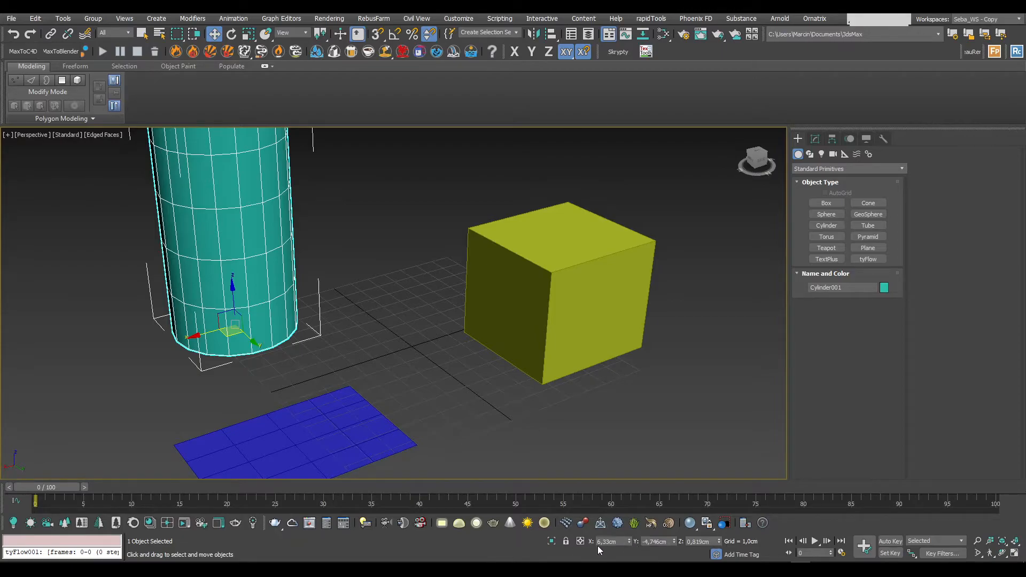
# - Reset the cylinder's X, Y and Z position to 0 cm so it stands at the grid origin
pyautogui.rightClick(629, 541)
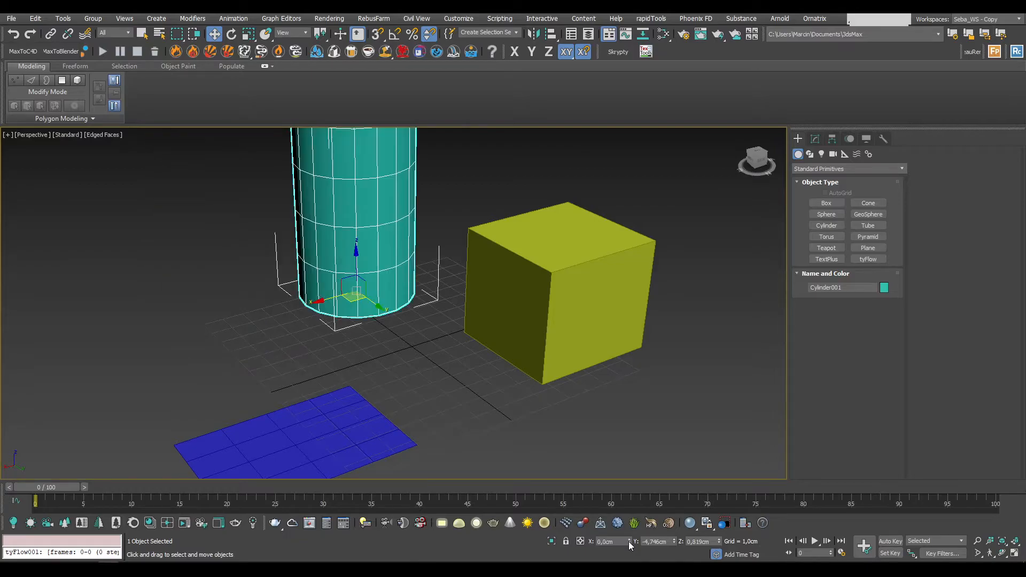
pyautogui.rightClick(673, 541)
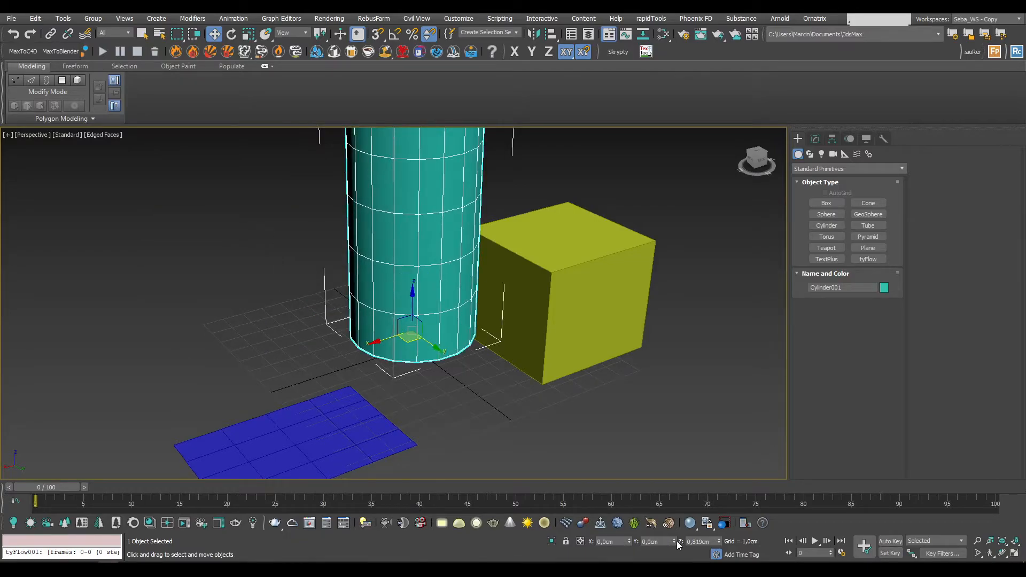
pyautogui.rightClick(717, 541)
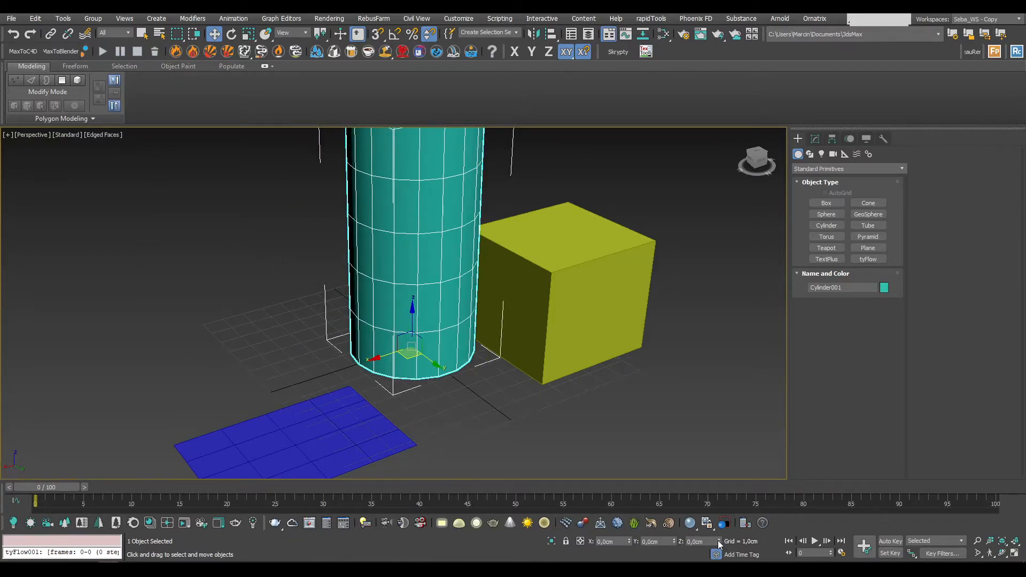
# - Set the cylinder's position to X 12, Y 15 and Z 5 cm, and frame it in the viewport
pyautogui.click(616, 544)
pyautogui.press('Tab')
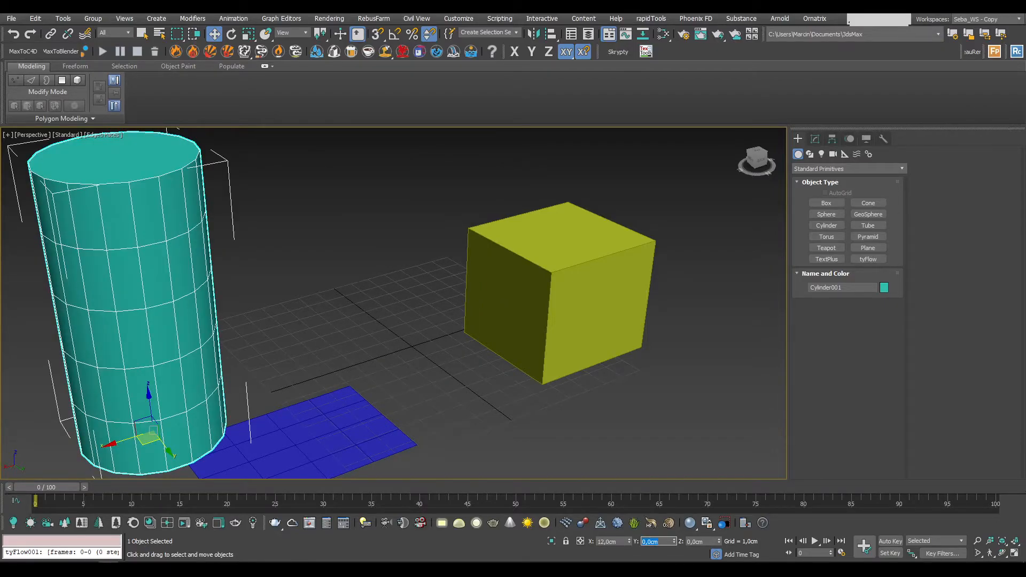
pyautogui.write('15')
pyautogui.press('Tab')
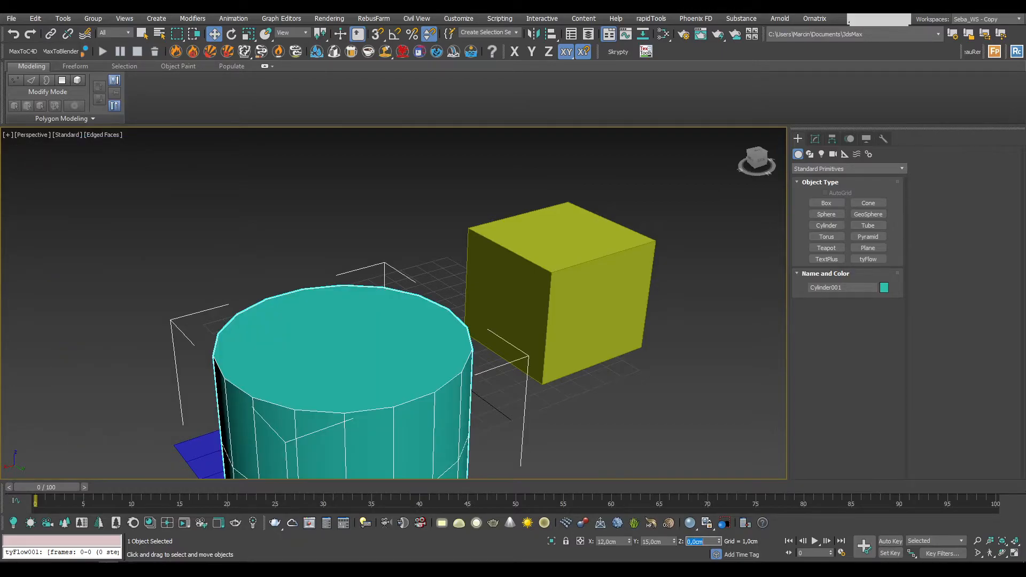
pyautogui.write('5')
pyautogui.press('Tab')
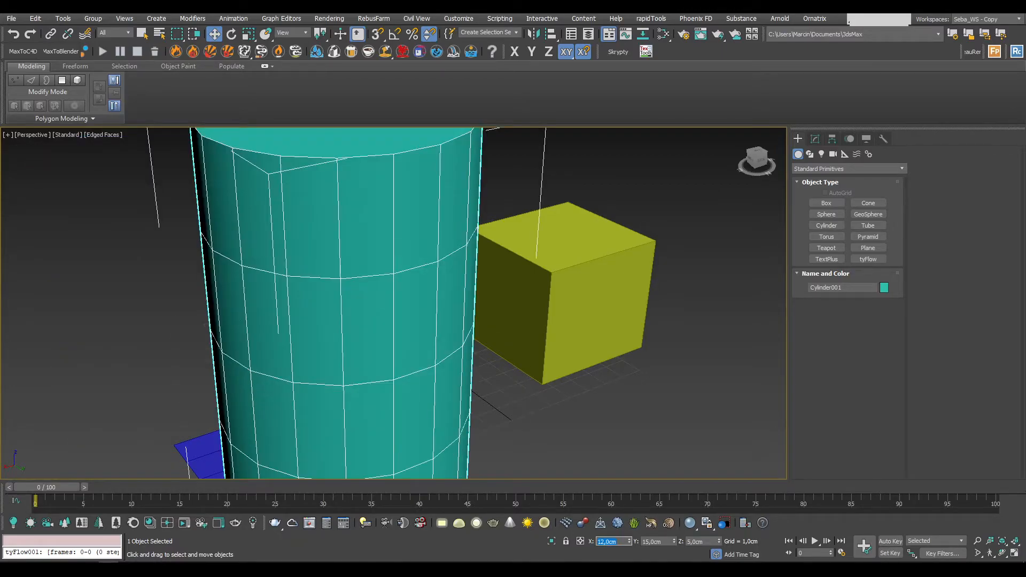
pyautogui.press('z')
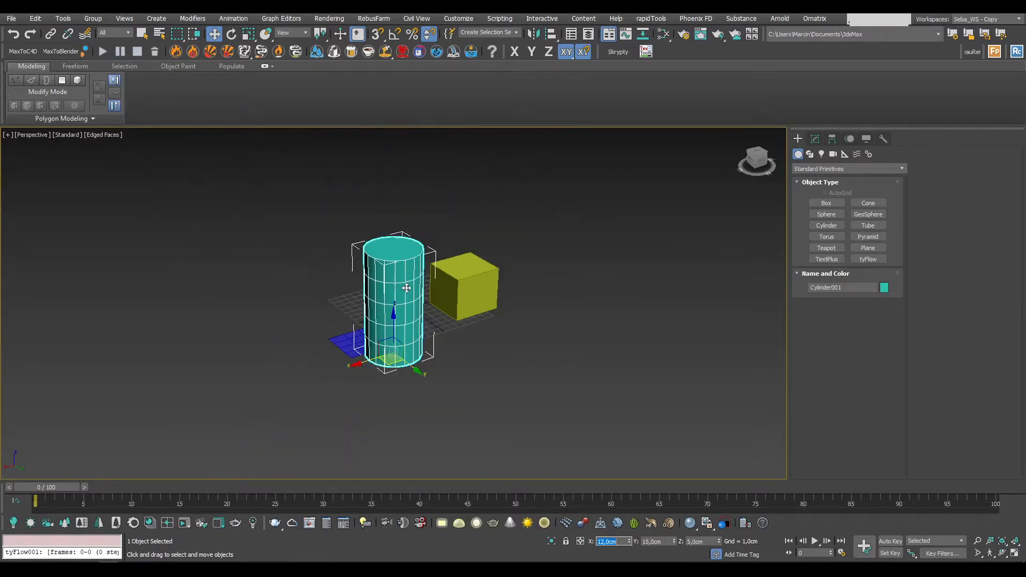
pyautogui.scroll(5, 406, 342)
pyautogui.scroll(-6, 444, 350)
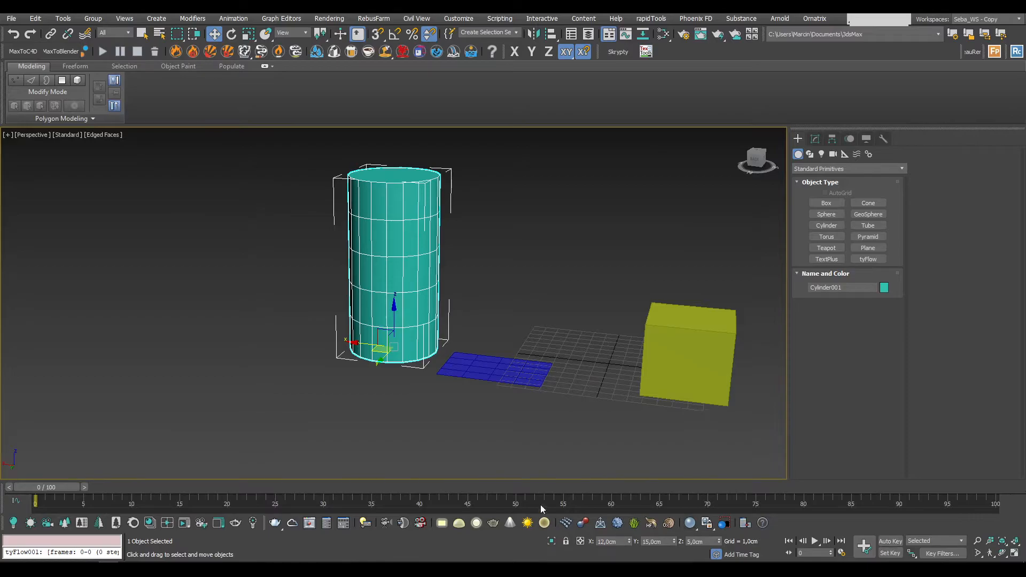
pyautogui.scroll(3, 517, 330)
pyautogui.keyDown('alt'); pyautogui.moveTo(357, 317); pyautogui.dragTo(597, 410, button='middle'); pyautogui.keyUp('alt')
pyautogui.scroll(-2, 596, 409)
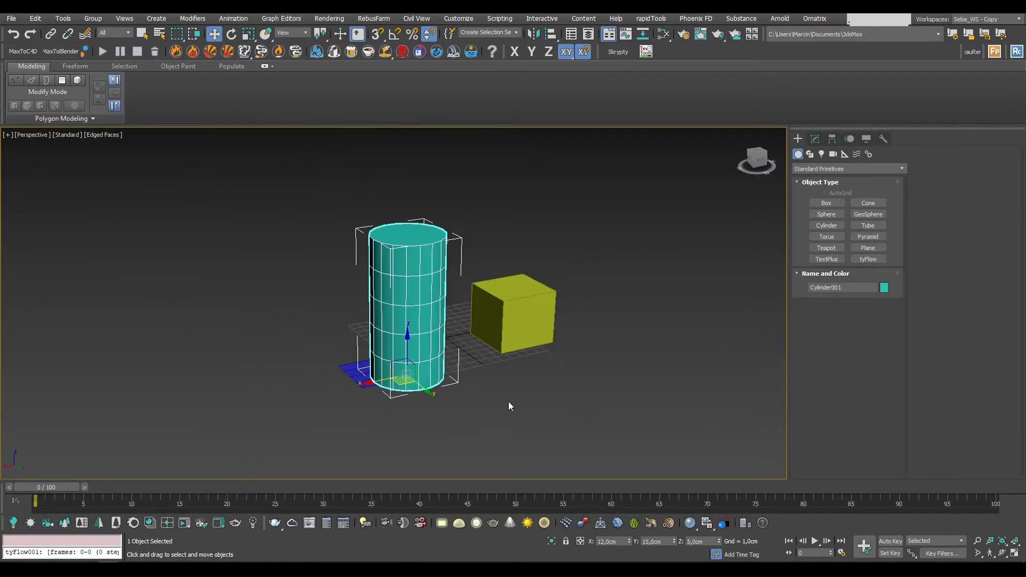
# - Rotate the cylinder freely about the X axis to about -21.5 degrees with the Rotate tool and inspect its tilt
pyautogui.scroll(4, 496, 362)
pyautogui.scroll(-2, 515, 390)
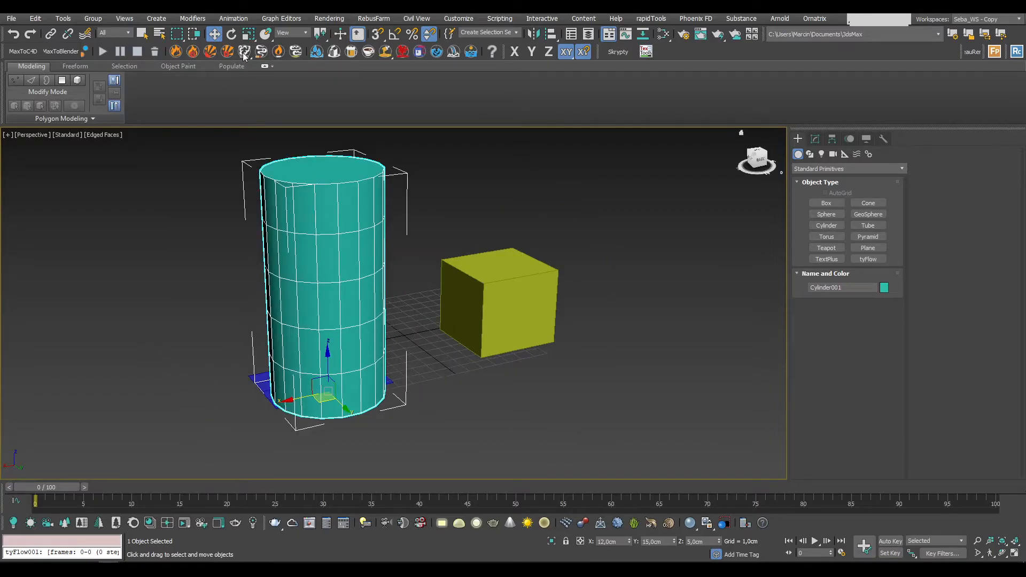
pyautogui.click(232, 34)
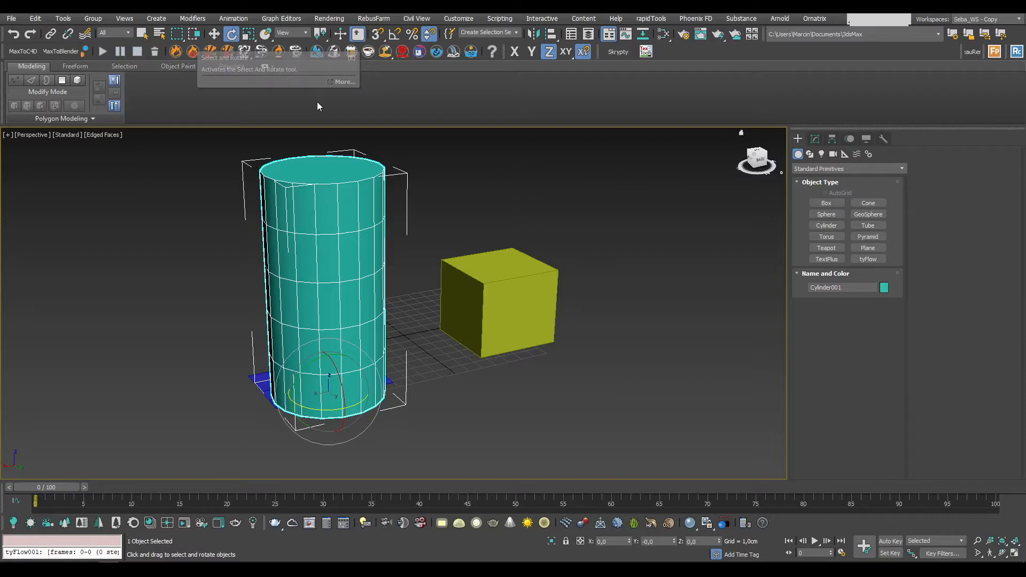
pyautogui.moveTo(336, 371)
pyautogui.mouseDown()
pyautogui.moveTo(345, 422)
pyautogui.moveTo(323, 316)
pyautogui.moveTo(341, 404)
pyautogui.moveTo(332, 359)
pyautogui.moveTo(342, 385)
pyautogui.mouseUp()
pyautogui.scroll(3, 323, 407)
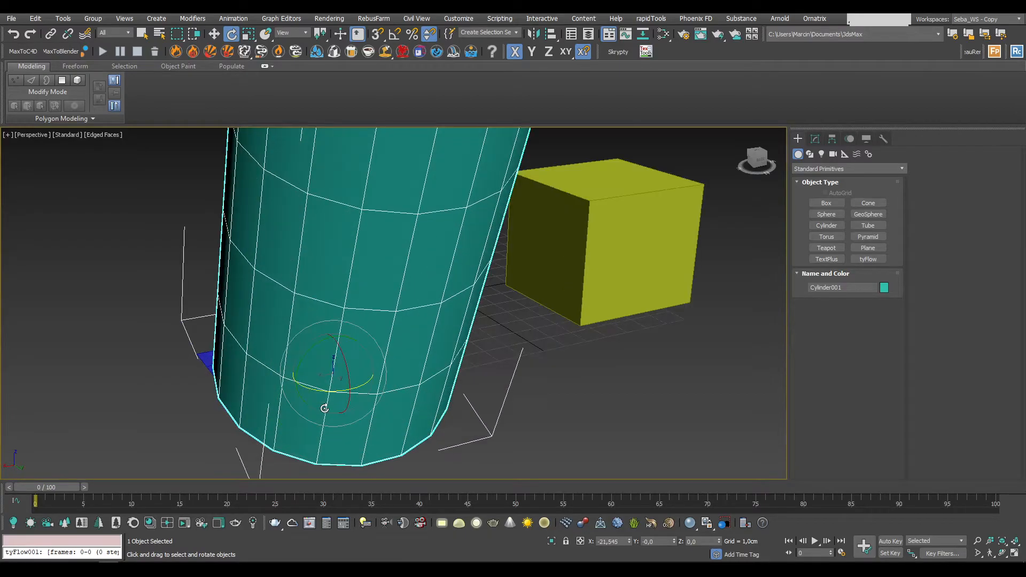
pyautogui.scroll(-1, 379, 340)
pyautogui.keyDown('alt'); pyautogui.moveTo(380, 339); pyautogui.dragTo(365, 366, button='middle'); pyautogui.keyUp('alt')
pyautogui.scroll(2, 369, 355)
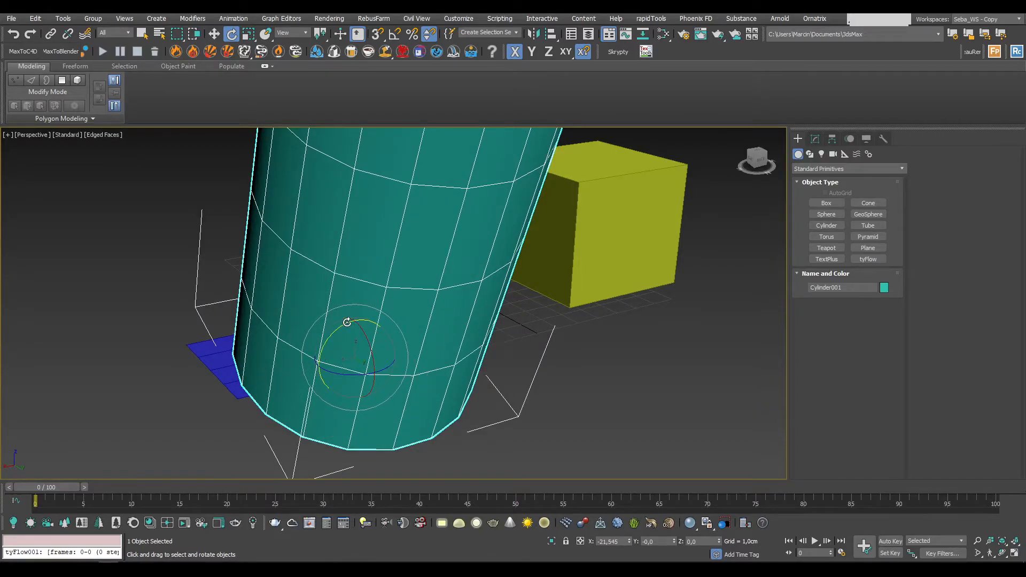
# - Rotate the cylinder the opposite way to about 21.2 degrees about X and undo the free rotation
pyautogui.moveTo(361, 328); pyautogui.dragTo(354, 297)
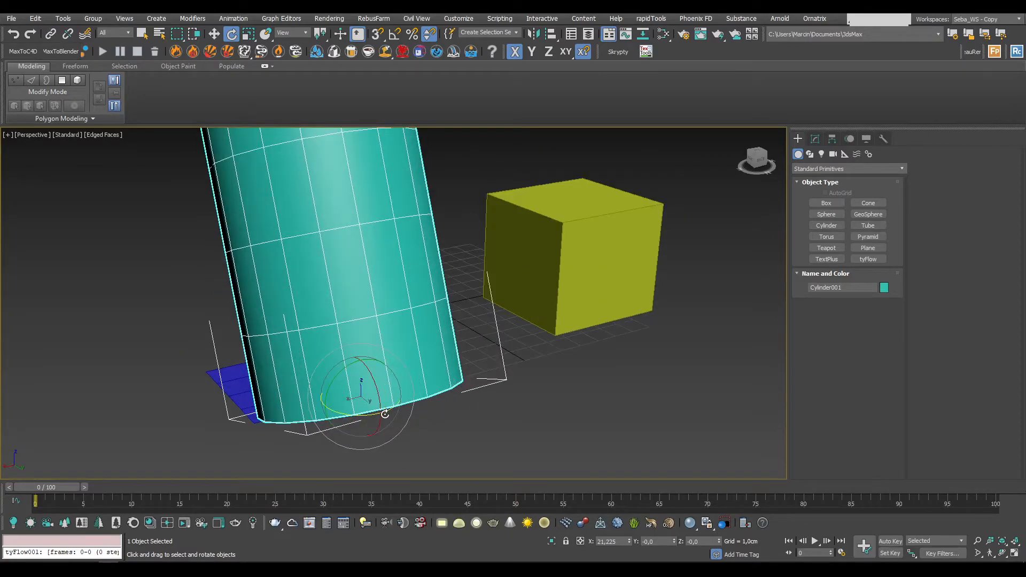
pyautogui.moveTo(384, 428); pyautogui.dragTo(385, 416)
pyautogui.hotkey('ctrl', 'z')
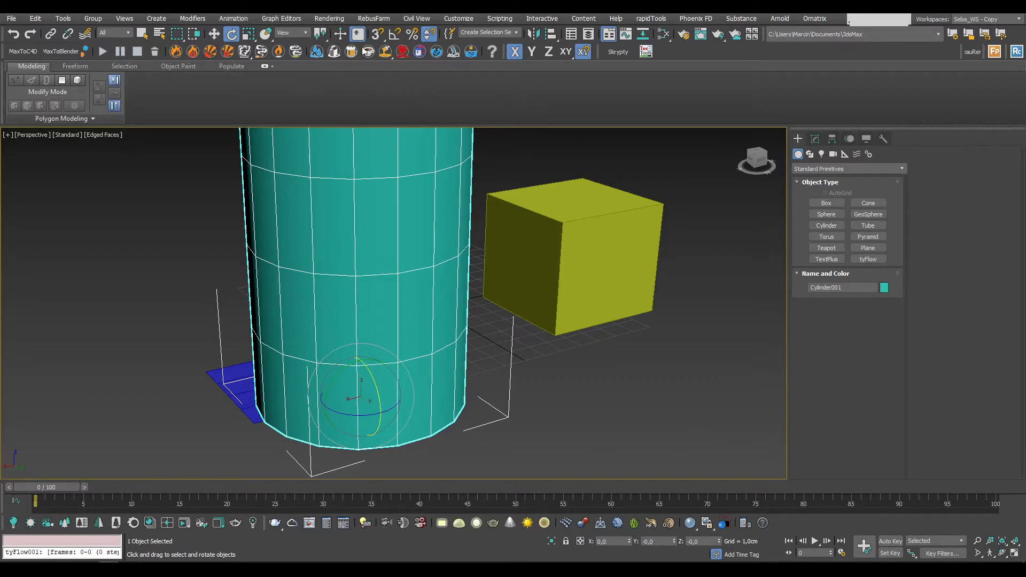
# - Turn on angle snap, rotate the cylinder to exactly -45 degrees about X, and view the tilt from another side
pyautogui.click(395, 35)
pyautogui.moveTo(371, 380); pyautogui.dragTo(387, 399)
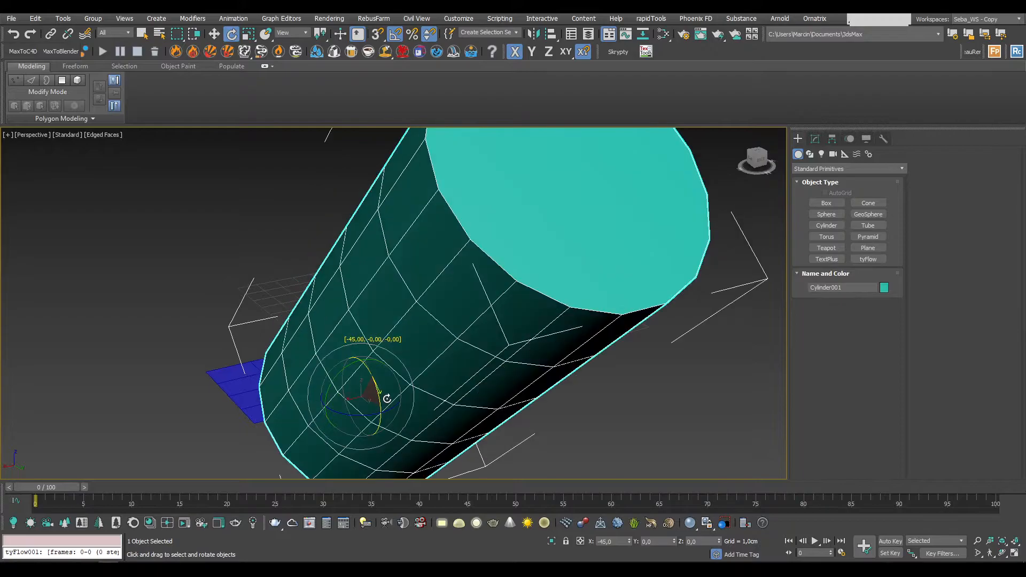
pyautogui.scroll(-2, 404, 289)
pyautogui.keyDown('alt'); pyautogui.moveTo(360, 339); pyautogui.dragTo(395, 334, button='middle'); pyautogui.keyUp('alt')
pyautogui.scroll(-2, 396, 335)
pyautogui.scroll(4, 385, 359)
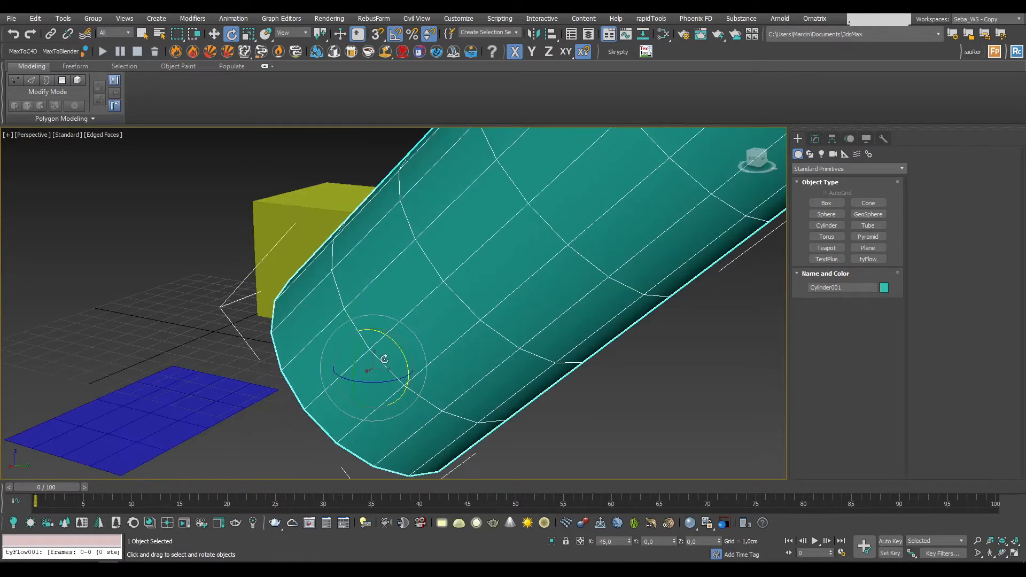
# - Rotate the cylinder back upright by 45 degrees about X, and lay it down with a 90-degree rotation about Y
pyautogui.moveTo(405, 355); pyautogui.dragTo(398, 332)
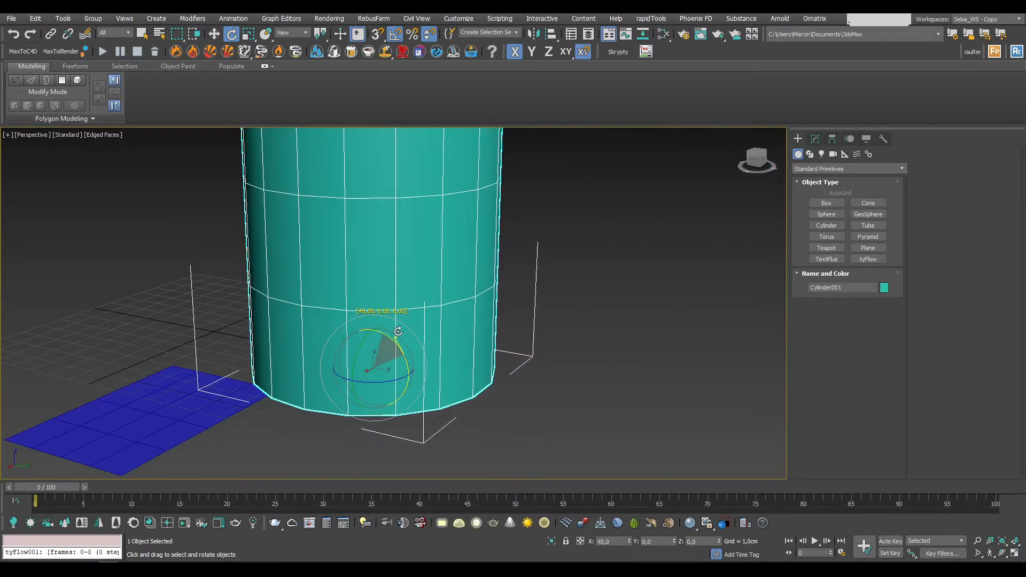
pyautogui.scroll(-2, 399, 331)
pyautogui.keyDown('alt'); pyautogui.moveTo(394, 322); pyautogui.dragTo(343, 324, button='middle'); pyautogui.keyUp('alt')
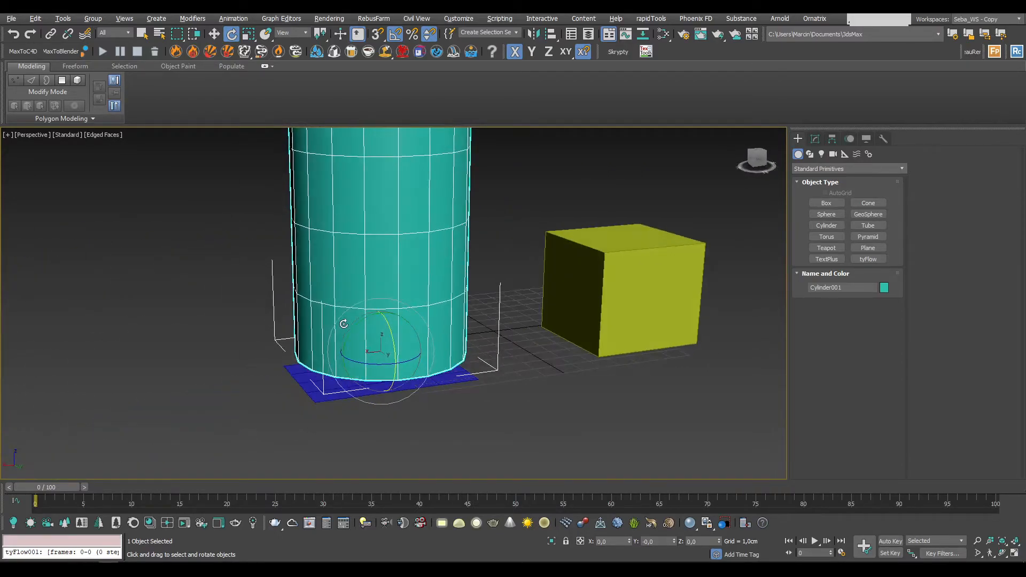
pyautogui.moveTo(355, 327); pyautogui.dragTo(321, 362)
# - Alternate between the Move and Rotate tools, and move the cylinder to about X 12.17, Y 4.87 cm
pyautogui.press('w')
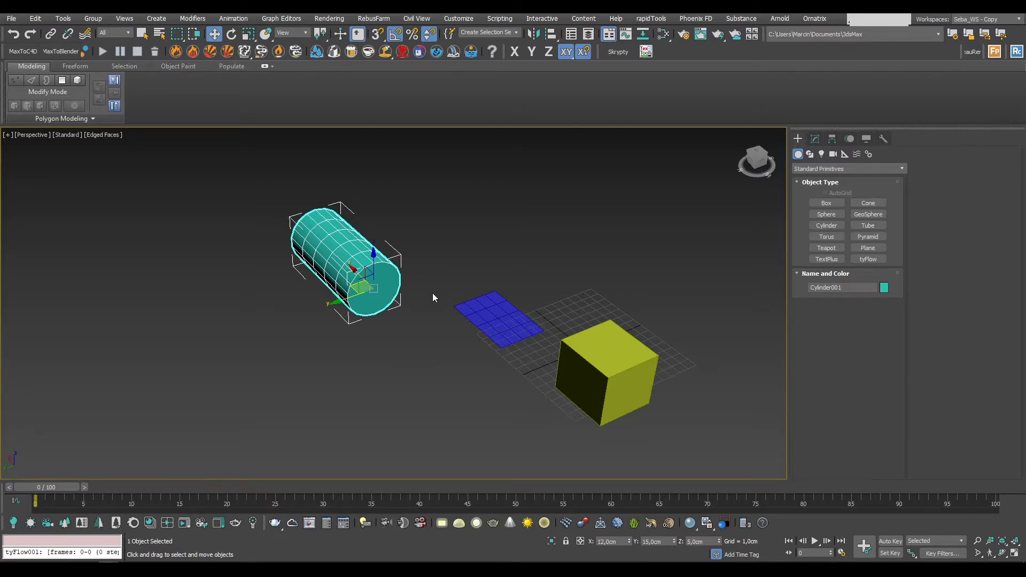
pyautogui.press('e')
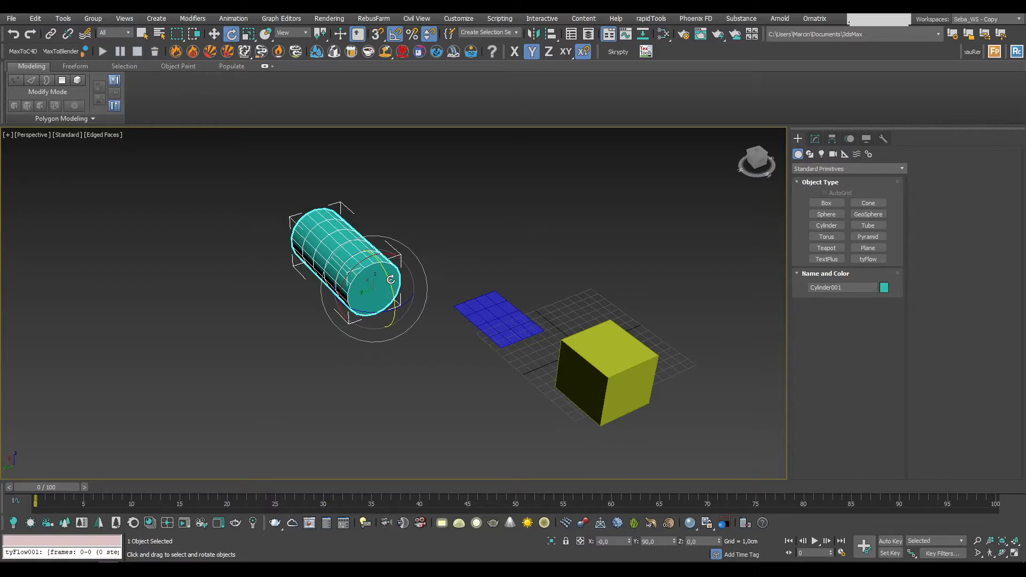
pyautogui.press('w')
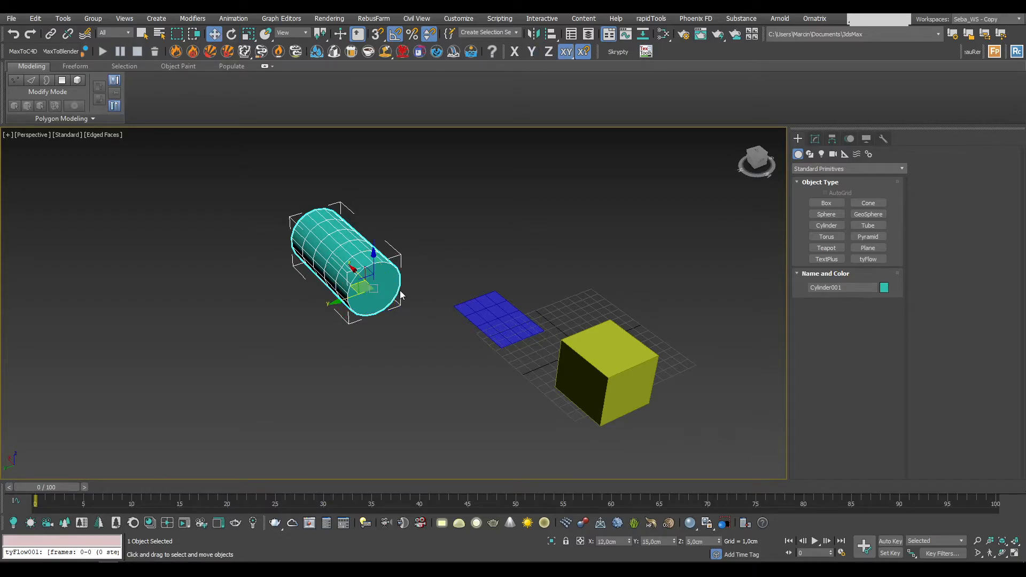
pyautogui.press('e')
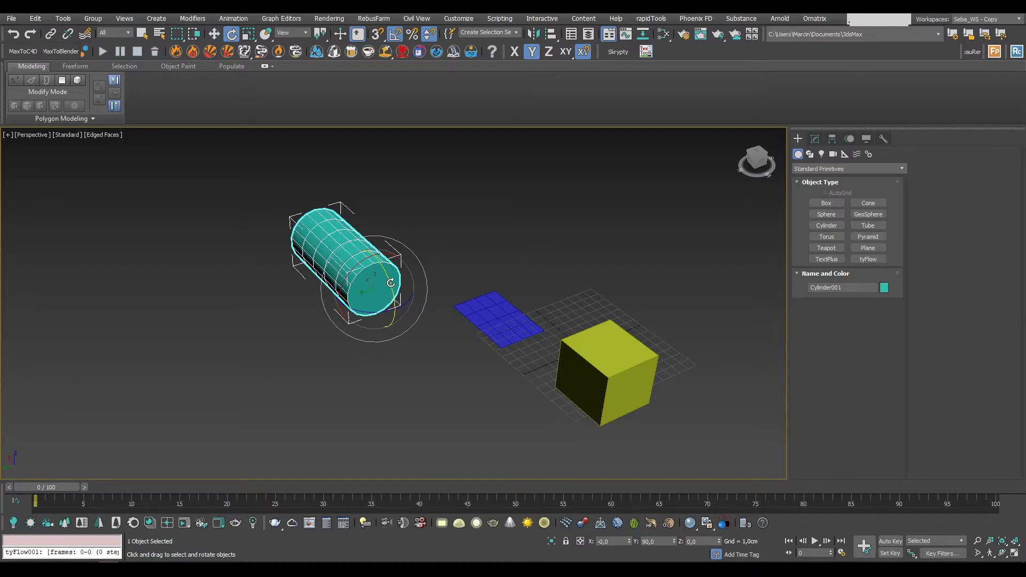
pyautogui.press('w')
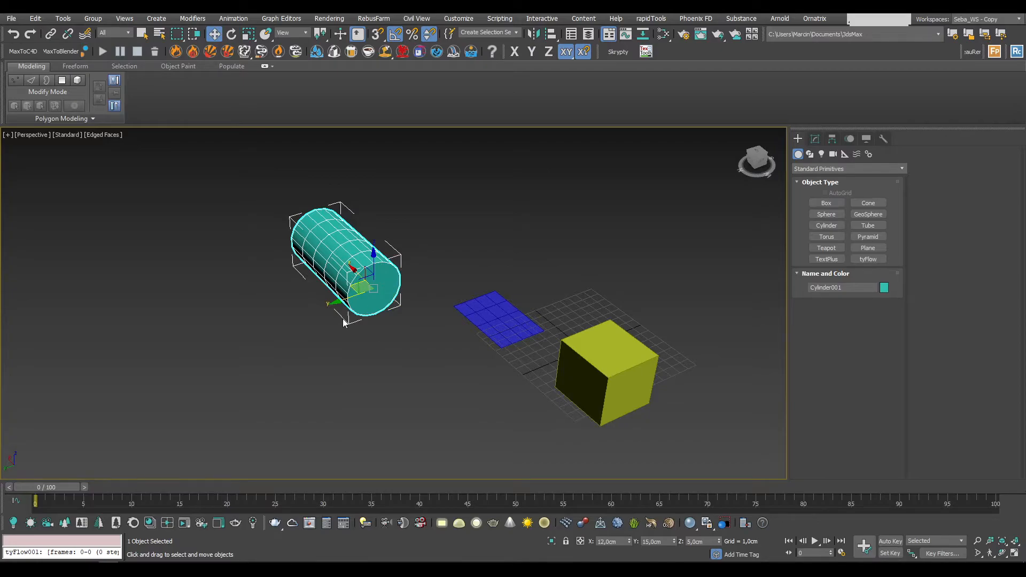
pyautogui.moveTo(356, 305); pyautogui.dragTo(423, 298)
pyautogui.moveTo(443, 237); pyautogui.dragTo(364, 231, button='middle')
pyautogui.scroll(1, 363, 231)
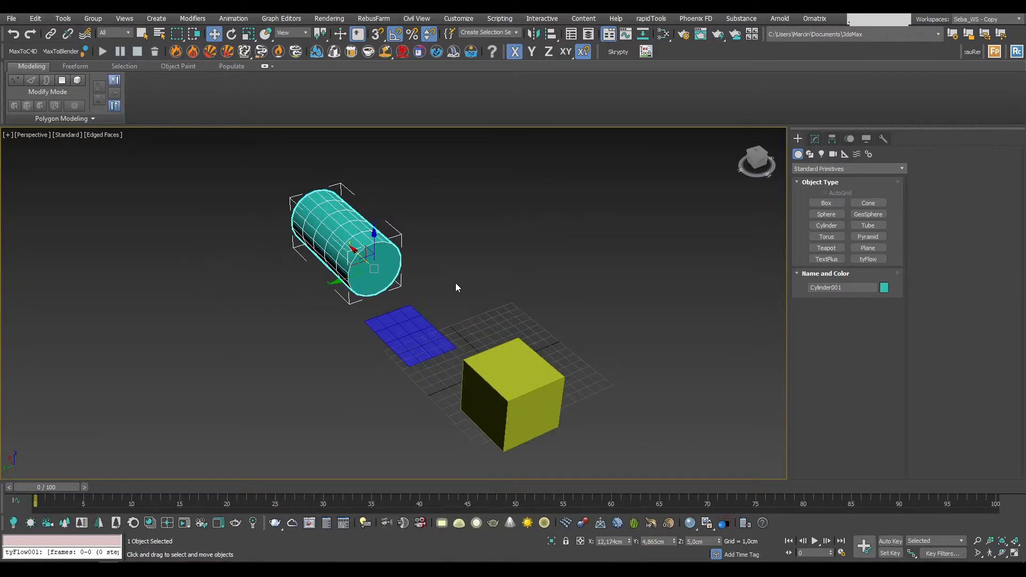
# - Select the plane and the box in turn with the Move tool, reselect the cylinder and move it along Y to about 5.51 cm
pyautogui.click(412, 336)
pyautogui.click(501, 372)
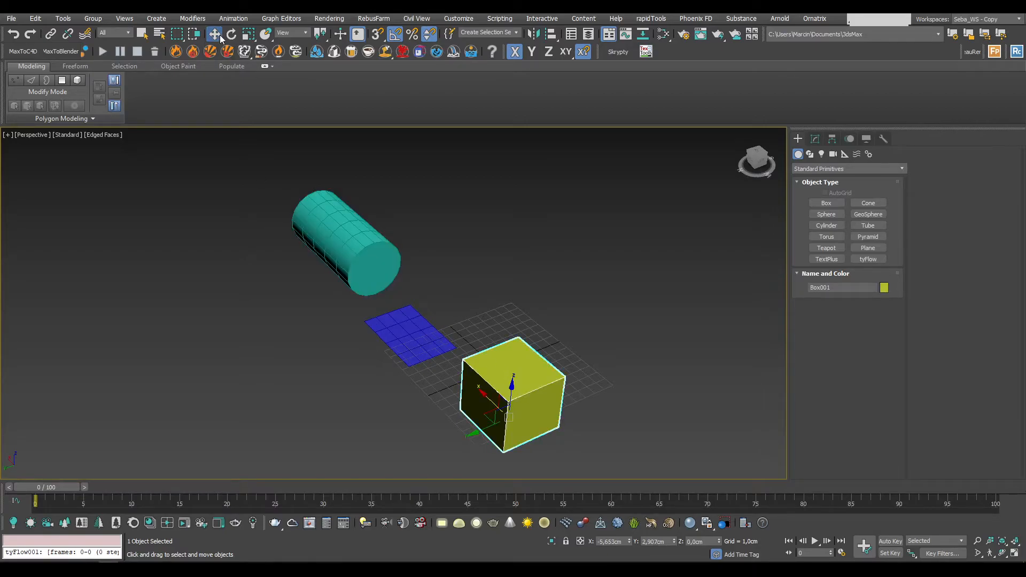
pyautogui.click(410, 335)
pyautogui.click(349, 239)
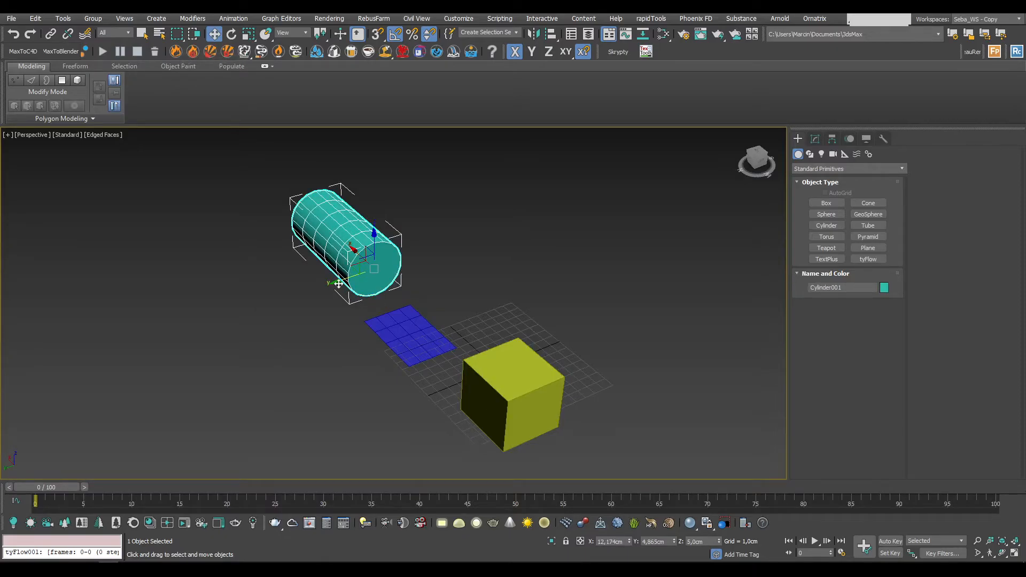
pyautogui.moveTo(338, 283); pyautogui.dragTo(325, 248)
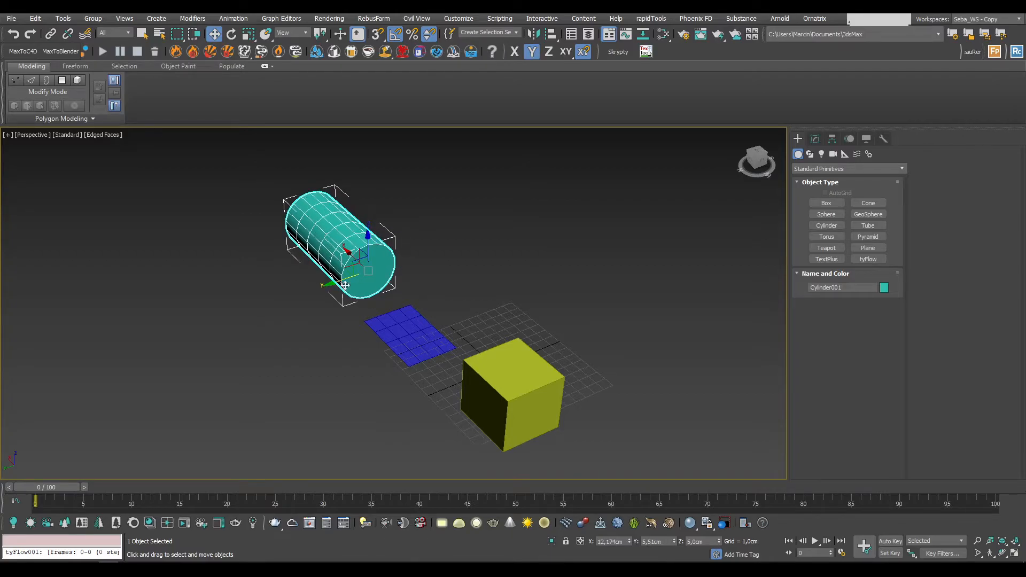
# - Select the plane, box and cylinder one after another with the Move tool active, ending on the cylinder
pyautogui.click(407, 334)
pyautogui.click(482, 385)
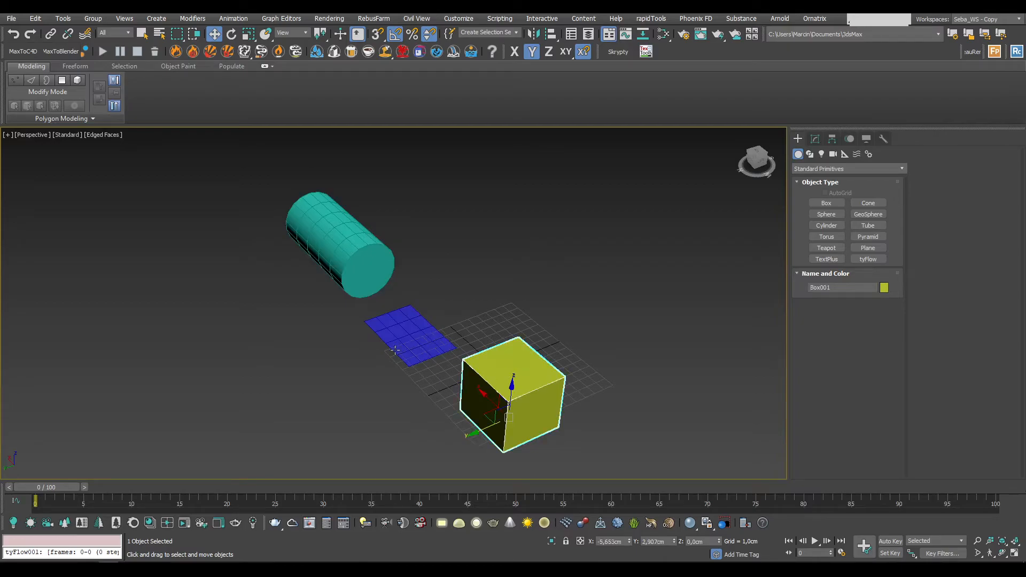
pyautogui.click(353, 270)
pyautogui.click(395, 325)
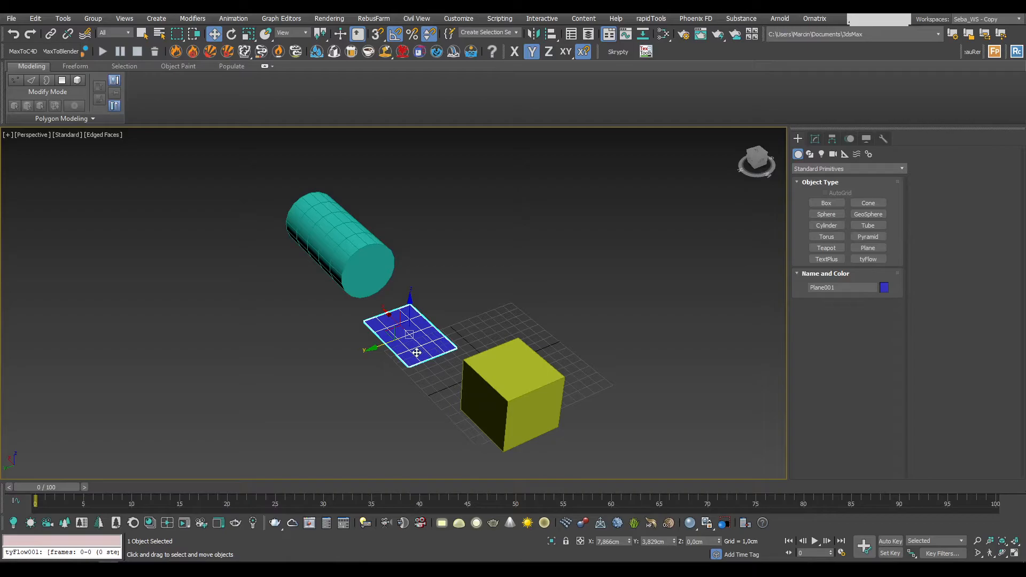
pyautogui.click(350, 256)
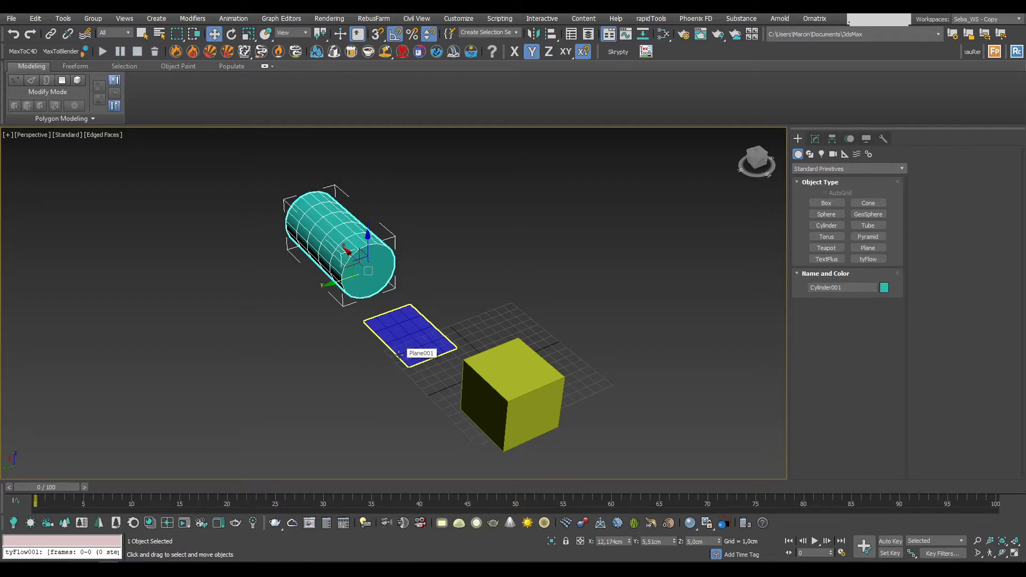
# - Switch to the plain Select tool and repeatedly pick the plane, box and cylinder without moving them, ending on the cylinder
pyautogui.press('q')
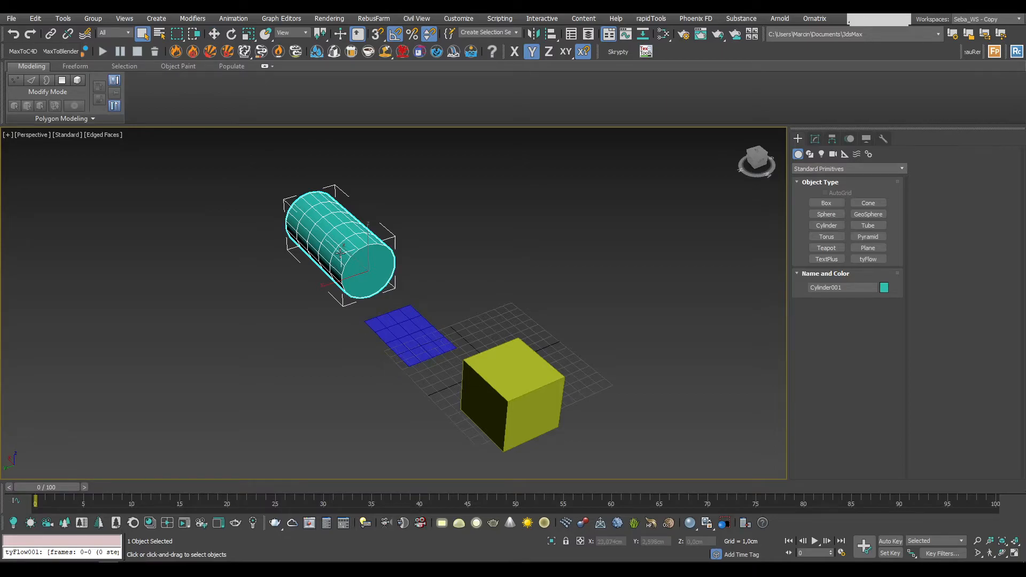
pyautogui.click(410, 339)
pyautogui.click(512, 397)
pyautogui.click(403, 339)
pyautogui.click(369, 230)
pyautogui.click(497, 375)
pyautogui.click(412, 341)
pyautogui.click(339, 247)
pyautogui.click(411, 350)
pyautogui.click(494, 385)
pyautogui.click(392, 293)
pyautogui.click(398, 329)
pyautogui.click(387, 288)
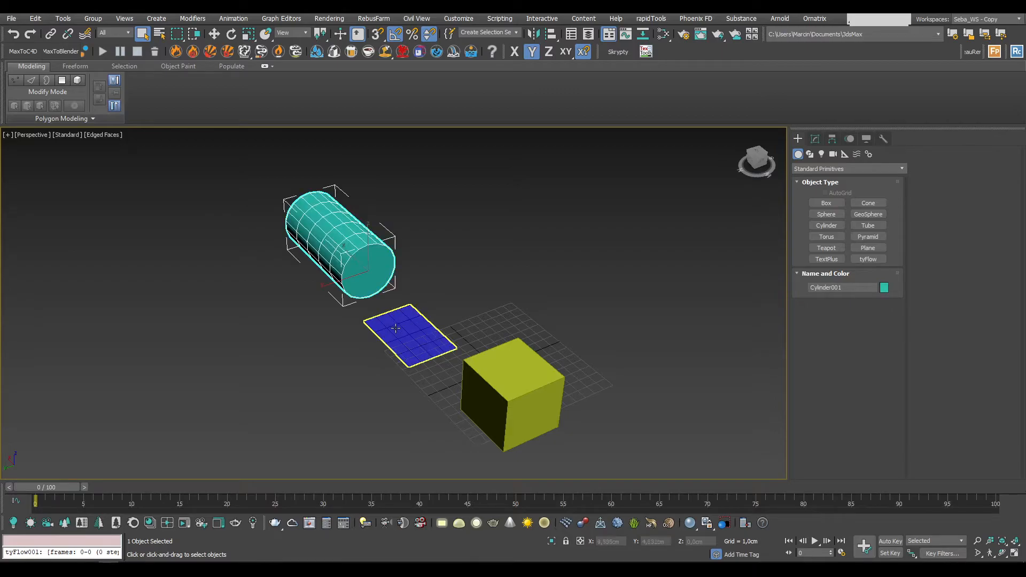
pyautogui.click(397, 327)
pyautogui.click(493, 367)
pyautogui.click(404, 350)
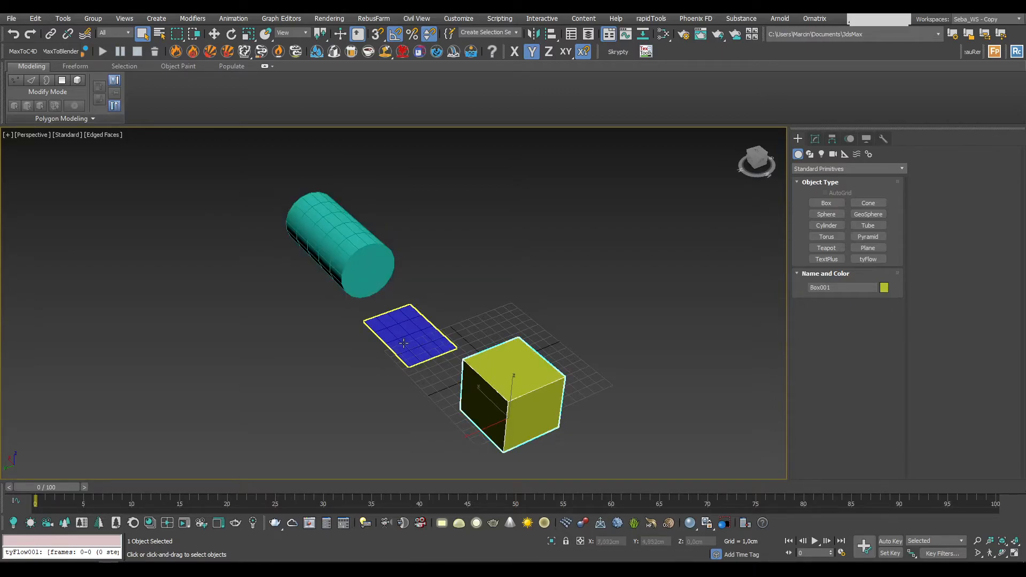
pyautogui.click(359, 262)
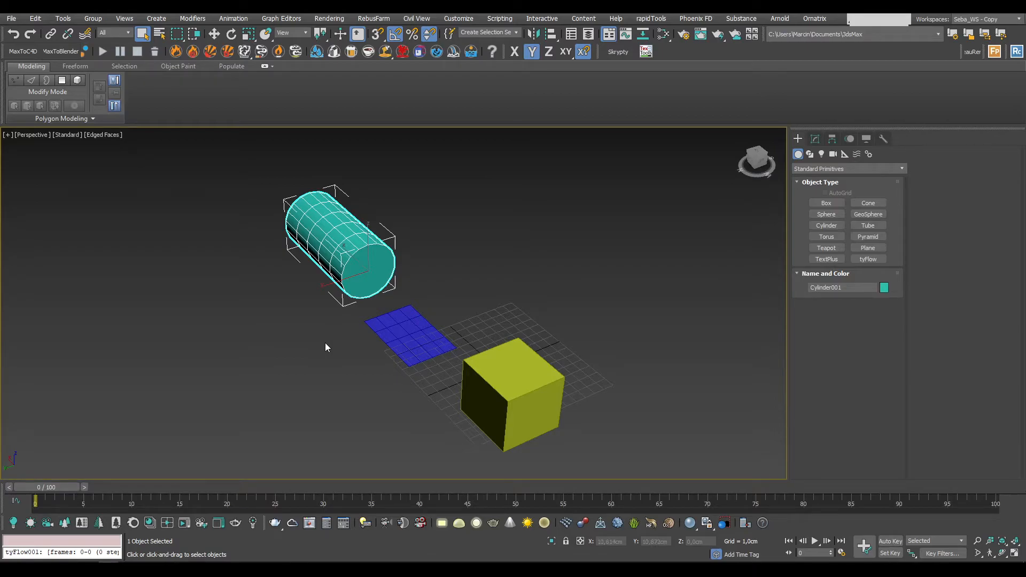
pyautogui.click(396, 331)
pyautogui.click(481, 381)
pyautogui.click(378, 275)
# - Move the cylinder along Y to about 6.14 cm and rotate it to 60 degrees about Y
pyautogui.press('w')
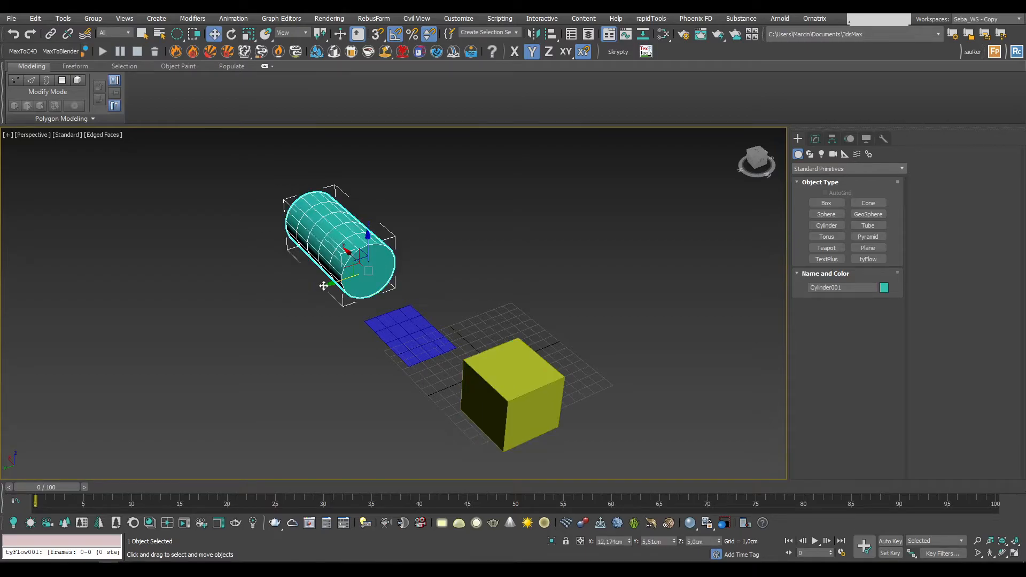
pyautogui.moveTo(330, 286)
pyautogui.mouseDown()
pyautogui.moveTo(249, 307)
pyautogui.moveTo(394, 293)
pyautogui.moveTo(327, 281)
pyautogui.moveTo(325, 300)
pyautogui.mouseUp()
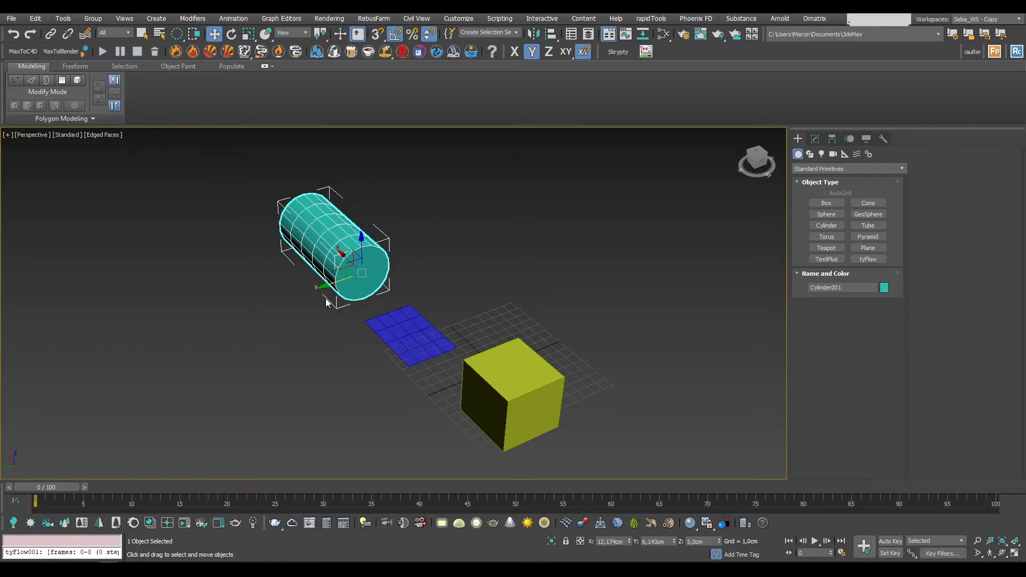
pyautogui.press('e')
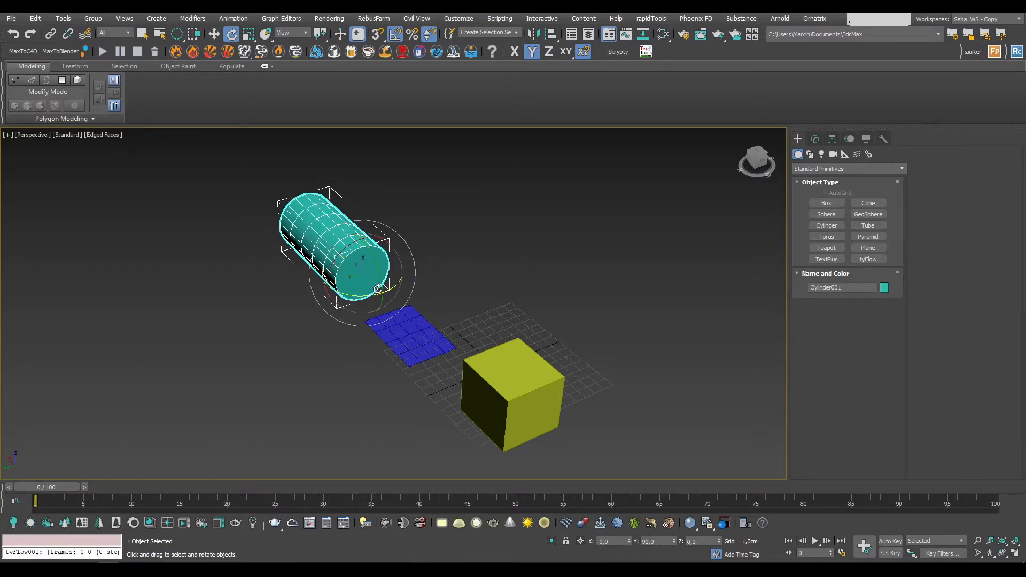
pyautogui.moveTo(374, 266); pyautogui.dragTo(378, 303)
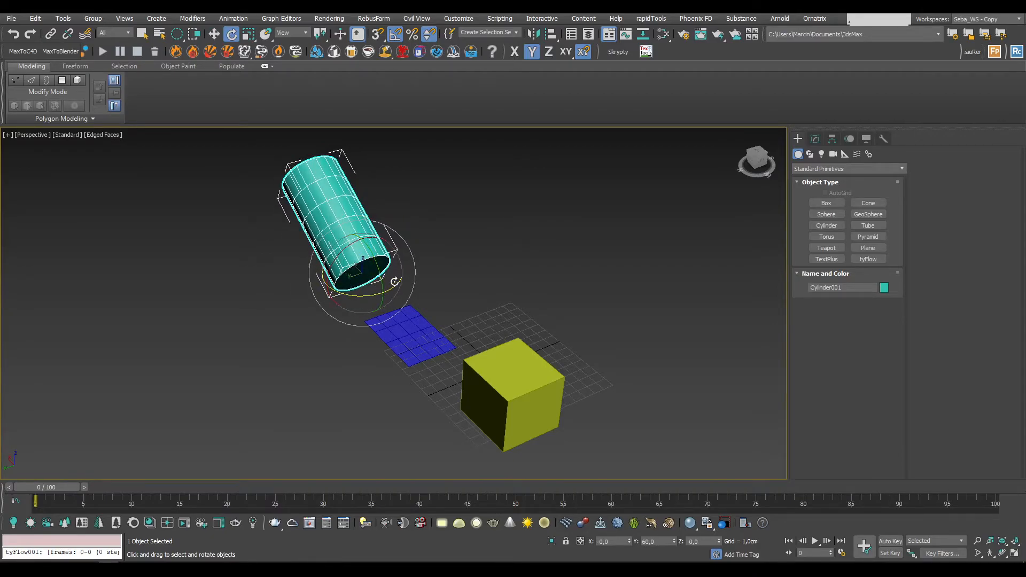
# - Scale the blue plane axis by axis to about 102% in X, 189% in Y and 62% in Z
pyautogui.press('r')
pyautogui.click(409, 328)
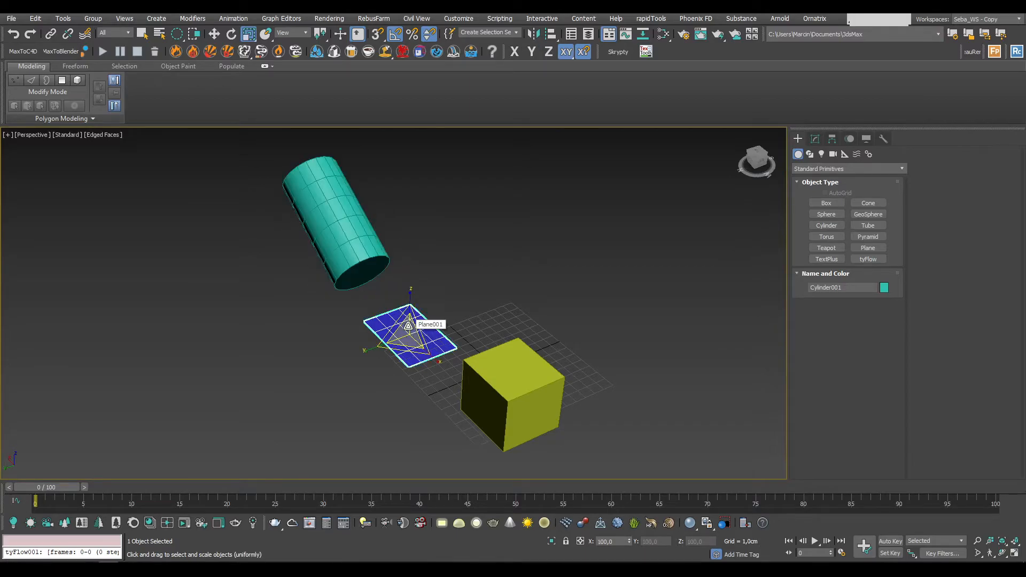
pyautogui.press('z')
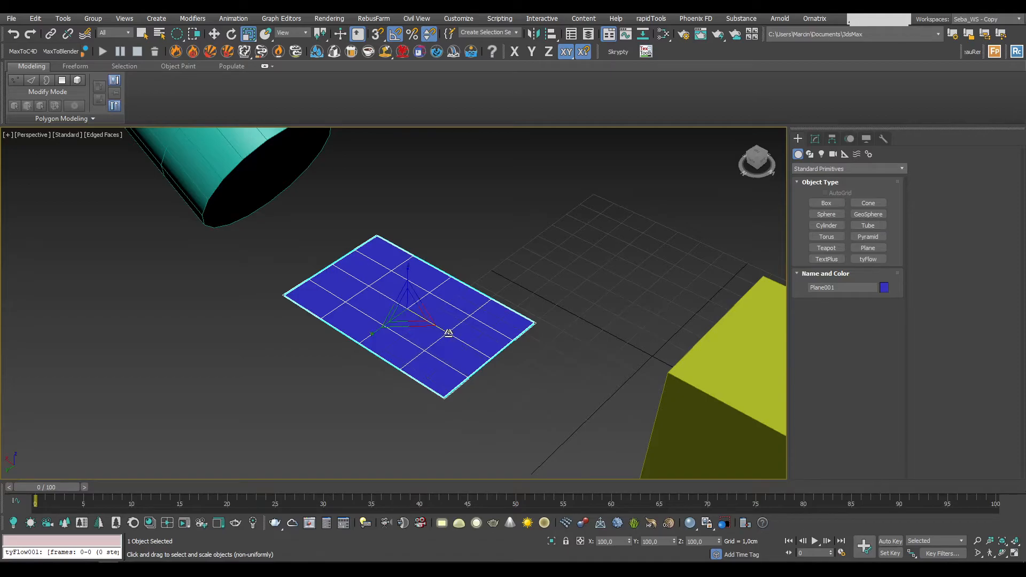
pyautogui.moveTo(449, 333)
pyautogui.mouseDown()
pyautogui.moveTo(490, 362)
pyautogui.moveTo(437, 341)
pyautogui.mouseUp()
pyautogui.moveTo(367, 334); pyautogui.dragTo(348, 353)
pyautogui.moveTo(408, 275)
pyautogui.mouseDown()
pyautogui.moveTo(408, 235)
pyautogui.moveTo(404, 291)
pyautogui.mouseUp()
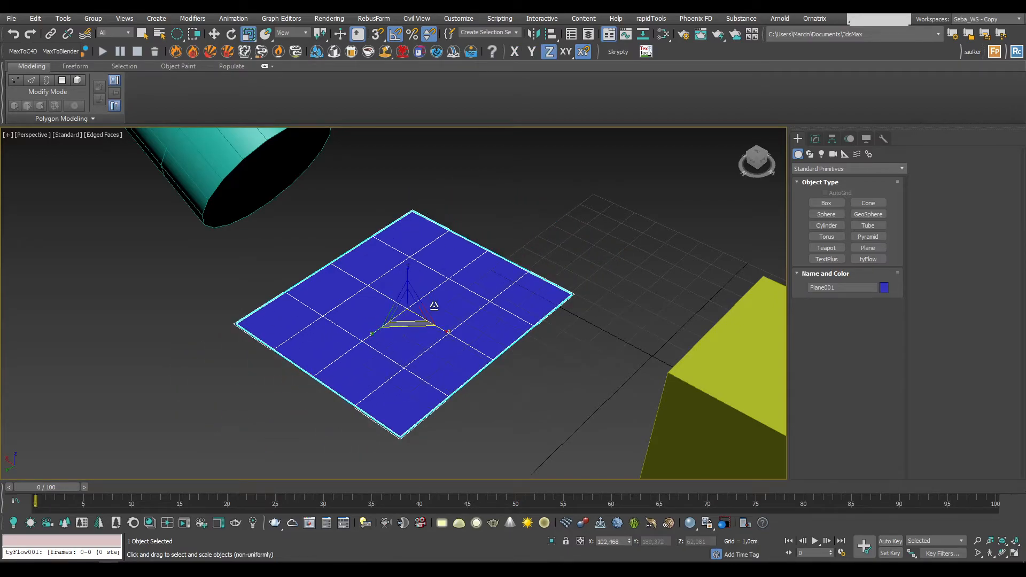
# - Scale the plane further along Z to about 46% from a lower viewing angle
pyautogui.keyDown('alt'); pyautogui.moveTo(394, 351); pyautogui.dragTo(403, 330, button='middle'); pyautogui.keyUp('alt')
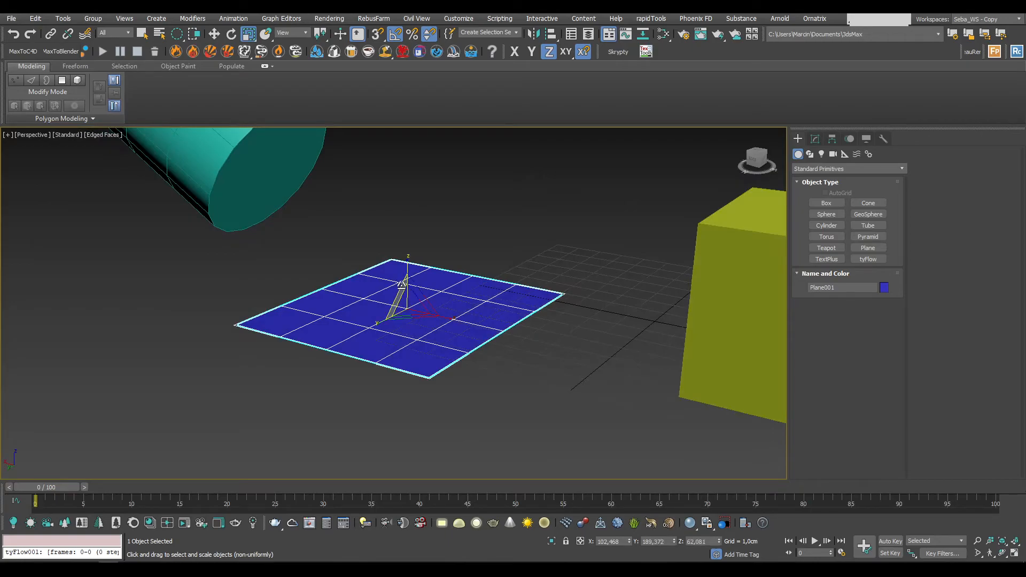
pyautogui.scroll(3, 402, 284)
pyautogui.moveTo(411, 278)
pyautogui.mouseDown()
pyautogui.moveTo(412, 224)
pyautogui.moveTo(407, 321)
pyautogui.moveTo(414, 295)
pyautogui.mouseUp()
pyautogui.keyDown('alt'); pyautogui.moveTo(412, 321); pyautogui.dragTo(418, 355, button='middle'); pyautogui.keyUp('alt')
pyautogui.scroll(-2, 415, 301)
pyautogui.scroll(4, 412, 348)
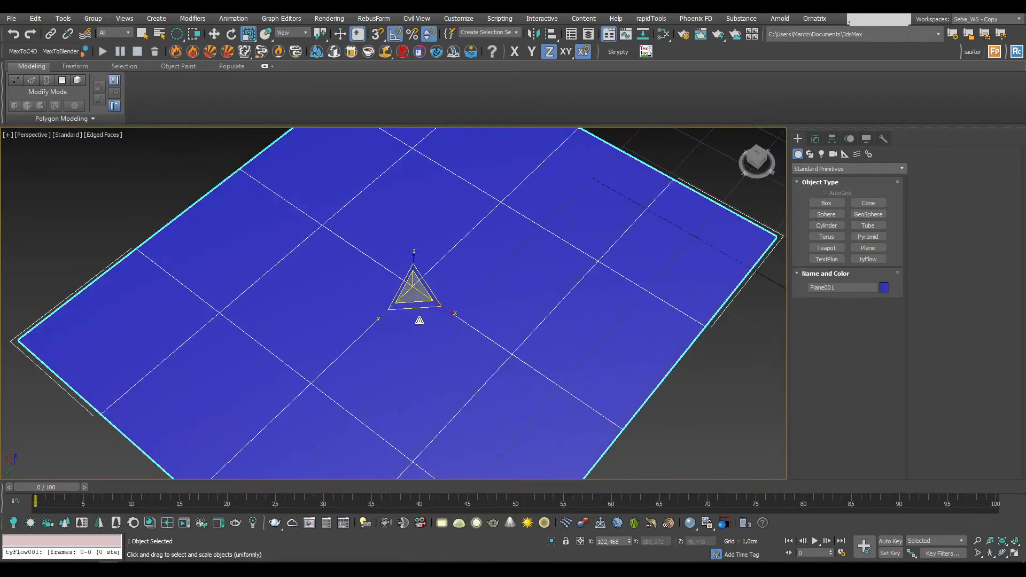
# - Scale the blue plane uniformly
pyautogui.moveTo(416, 306); pyautogui.dragTo(419, 274)
pyautogui.scroll(-4, 413, 288)
pyautogui.scroll(-2, 413, 288)
# - Scale the yellow box to about 62% in X, 81% in Y and 102% in Z
pyautogui.click(550, 359)
pyautogui.press('z')
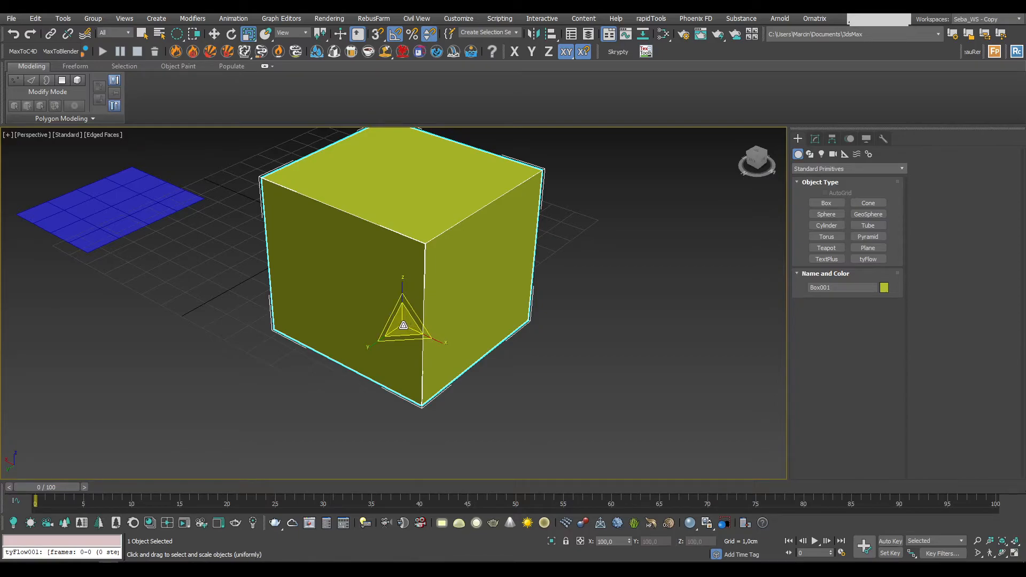
pyautogui.moveTo(403, 325); pyautogui.dragTo(413, 369)
pyautogui.scroll(-10, 413, 369)
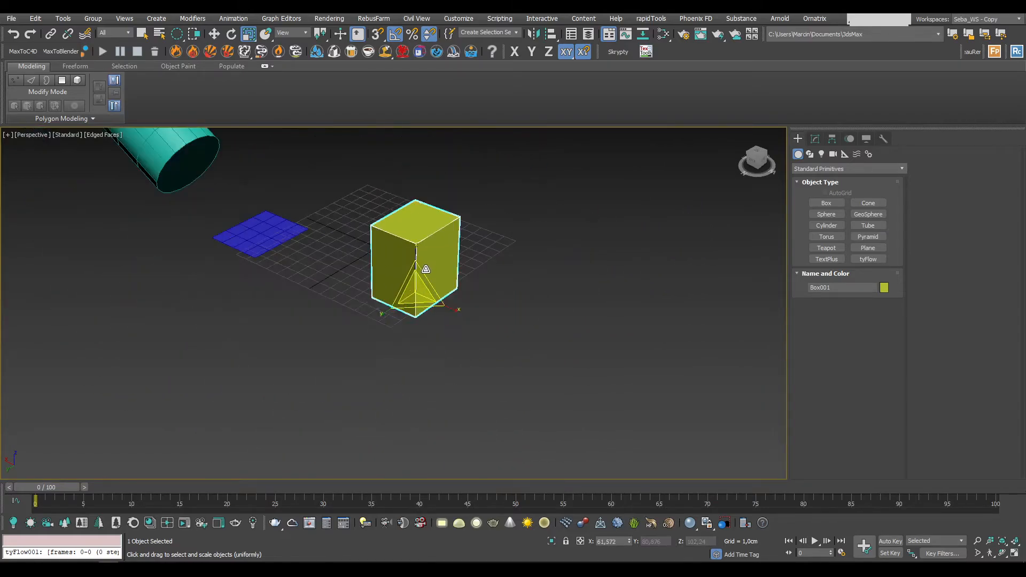
pyautogui.scroll(5, 491, 319)
pyautogui.scroll(-4, 491, 319)
pyautogui.scroll(6, 489, 374)
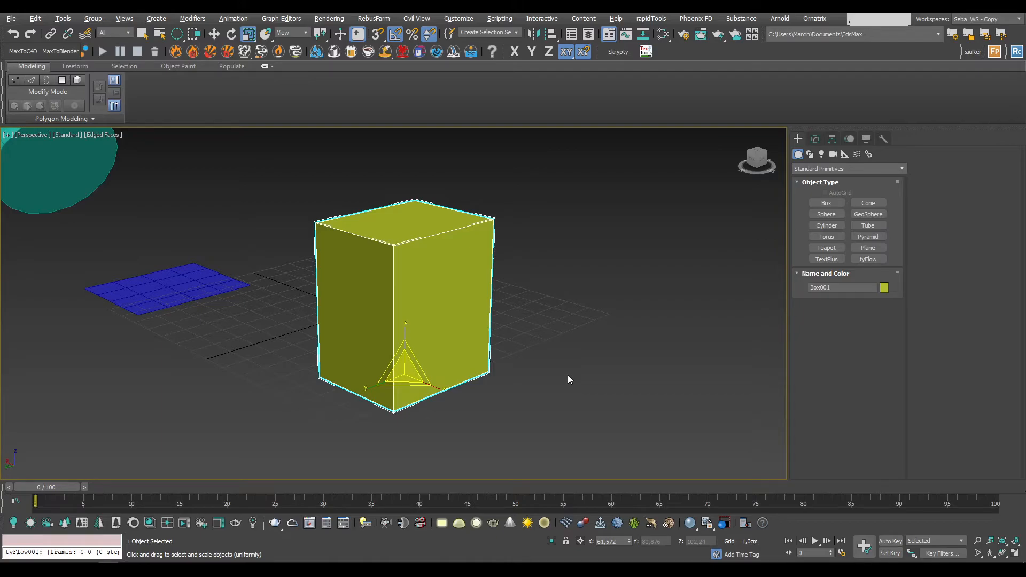
pyautogui.scroll(-5, 575, 384)
pyautogui.scroll(6, 615, 396)
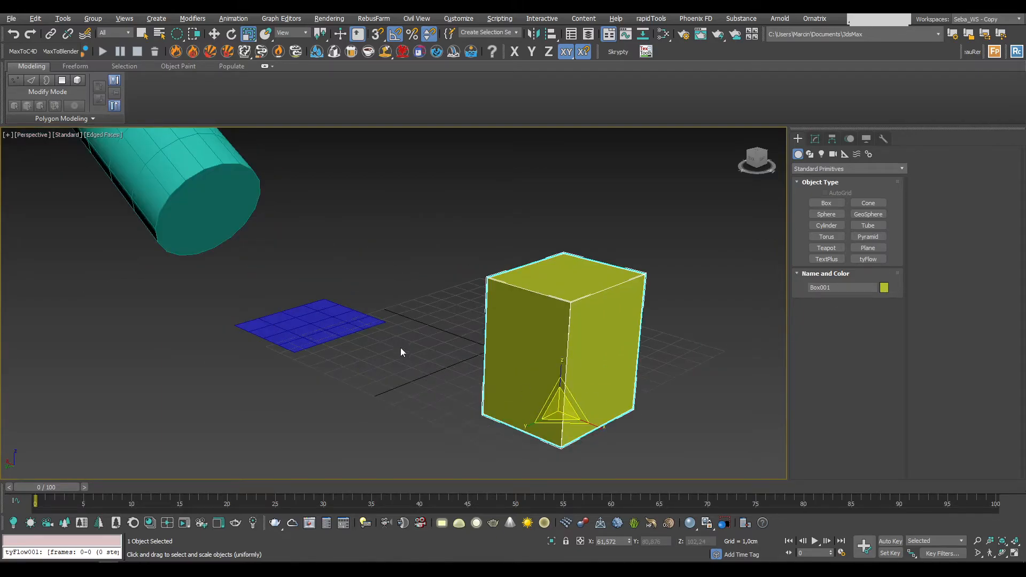
# - Save the scene as a 3ds Max file named tutorial in the scenes folder
pyautogui.click(11, 20)
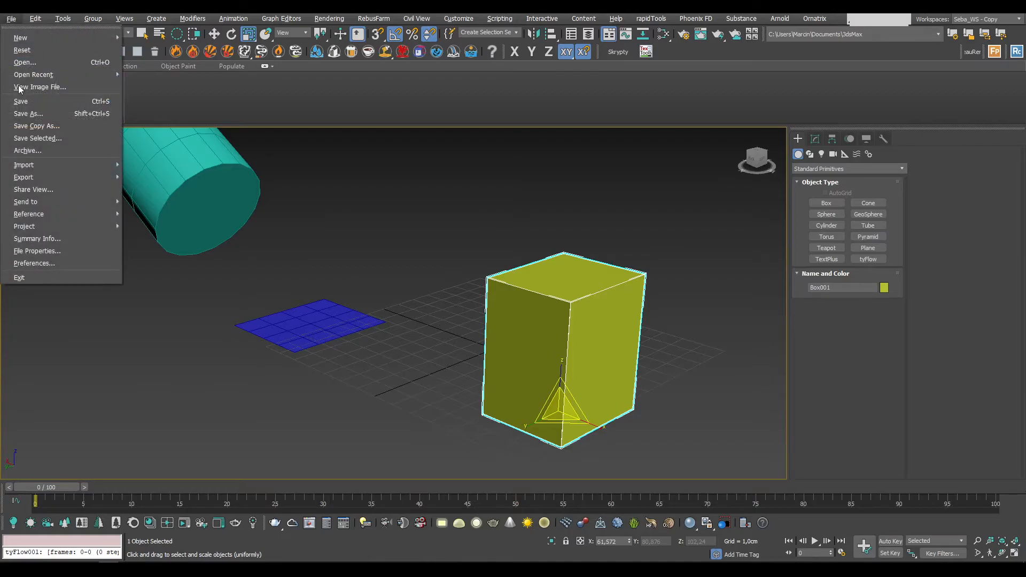
pyautogui.click(28, 113)
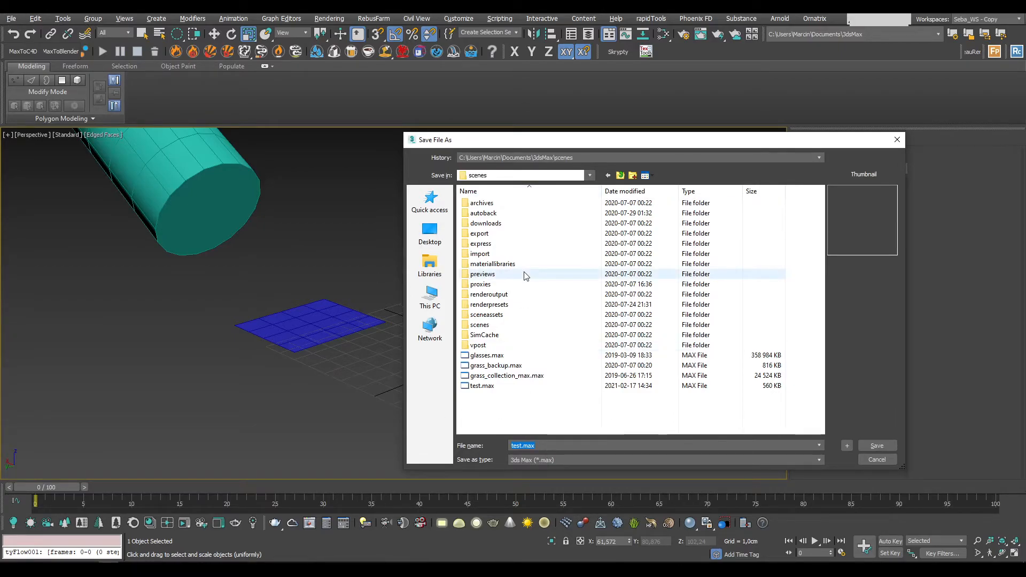
pyautogui.write('tutorial')
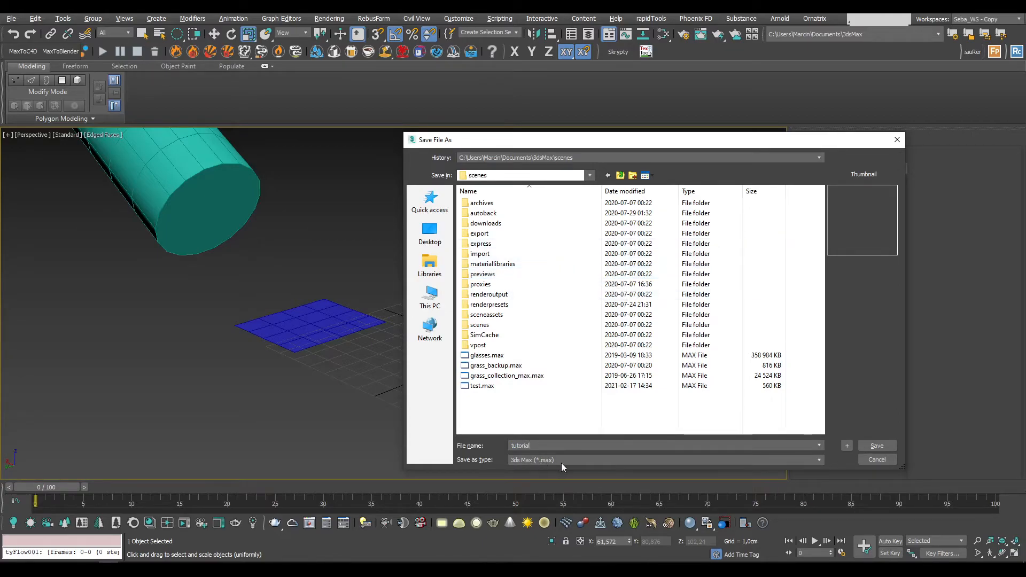
pyautogui.click(877, 446)
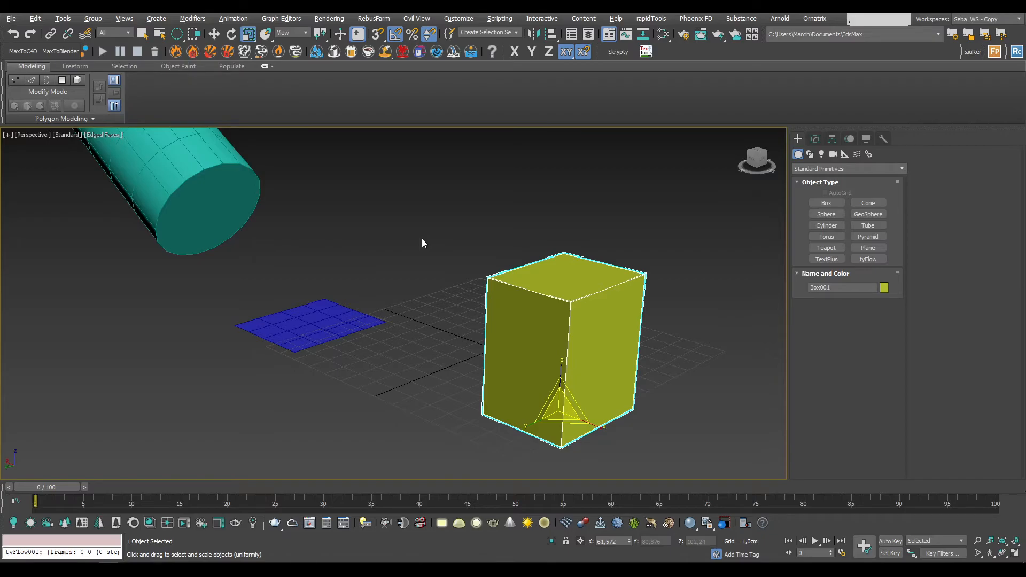
# - Examine the file formats available for exporting the scene, set the type to All Formats and cancel the export
pyautogui.click(11, 20)
pyautogui.moveTo(38, 181)
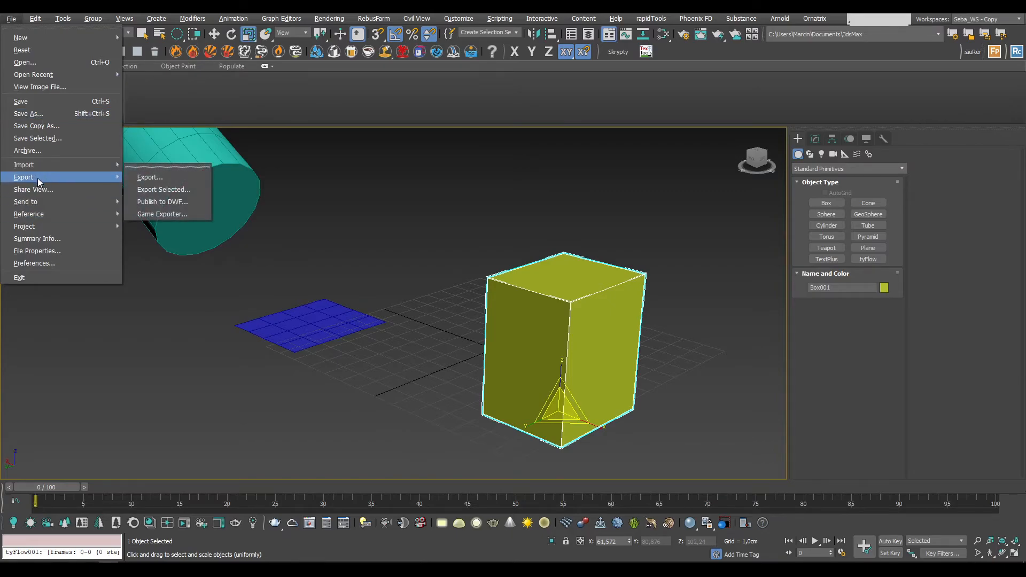
pyautogui.click(149, 179)
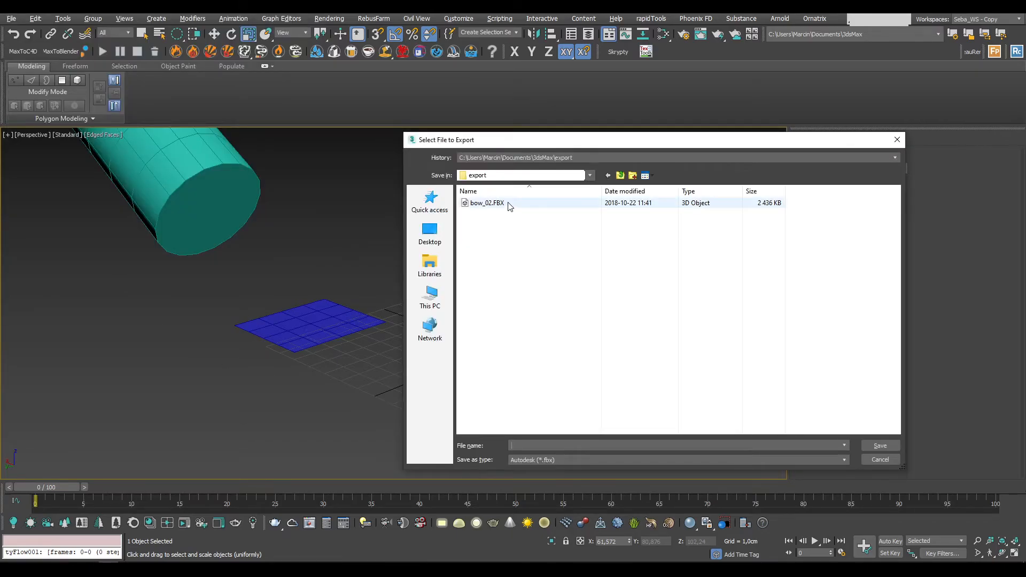
pyautogui.click(544, 460)
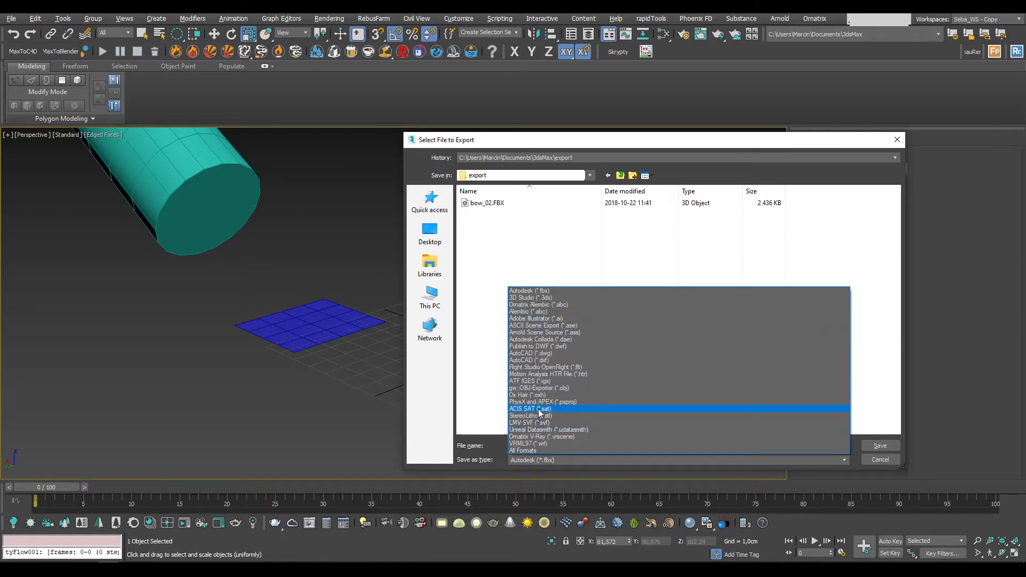
pyautogui.click(533, 450)
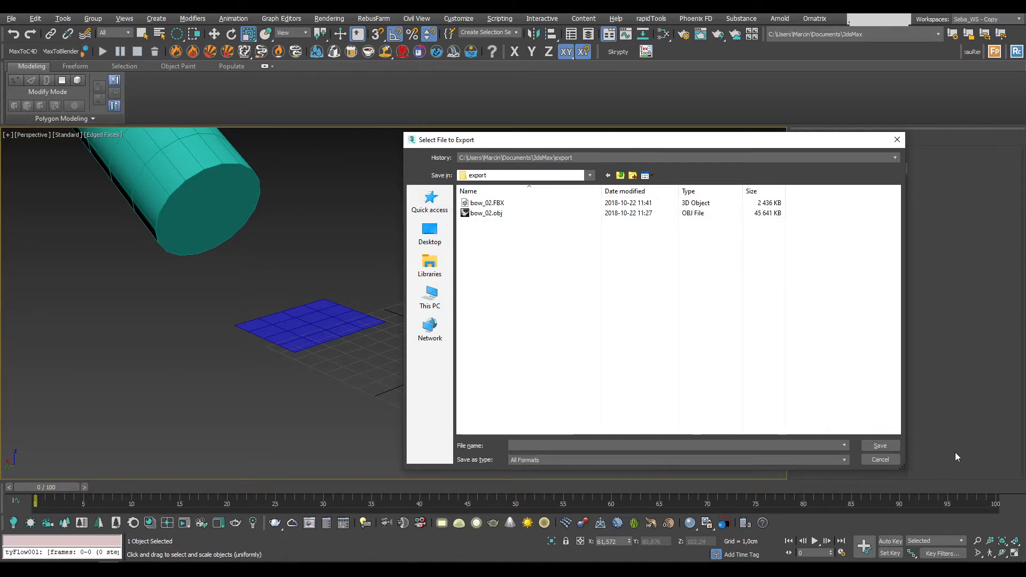
pyautogui.click(884, 460)
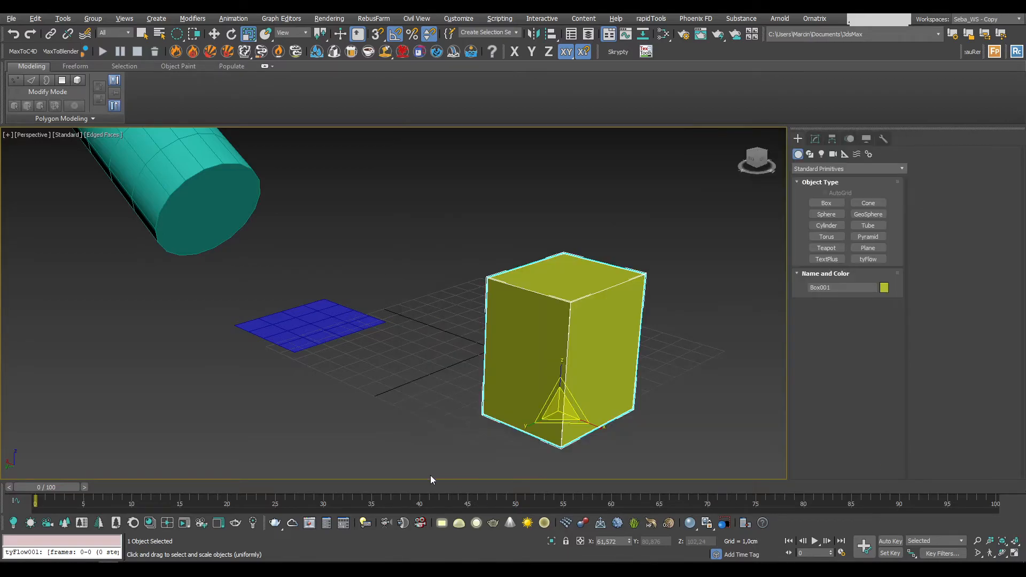
# - Toggle between the maximized Perspective view and the four-viewport layout, ending with four viewports and the Perspective view orbited to see all objects
pyautogui.scroll(-3, 505, 303)
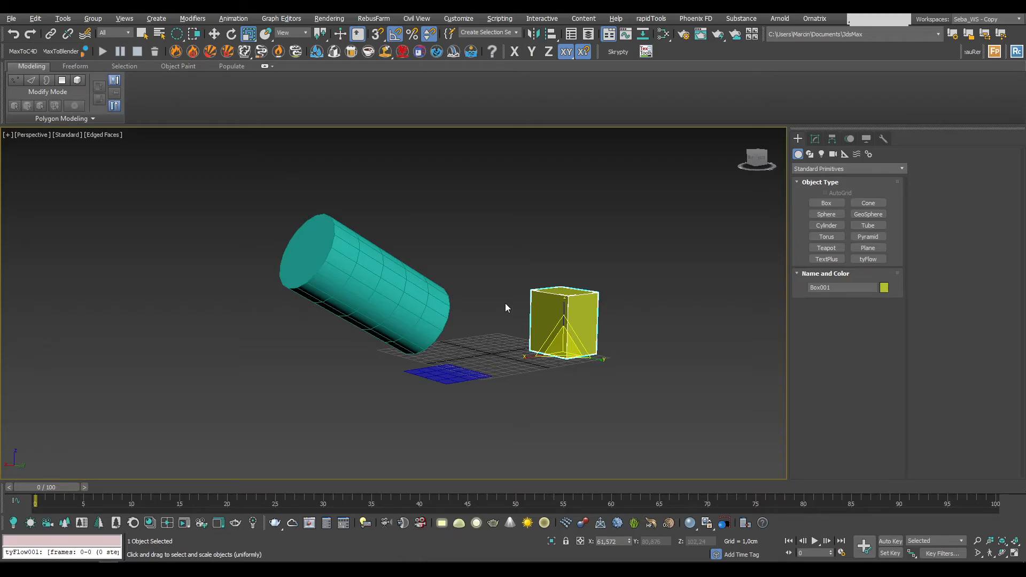
pyautogui.hotkey('alt', 'w')
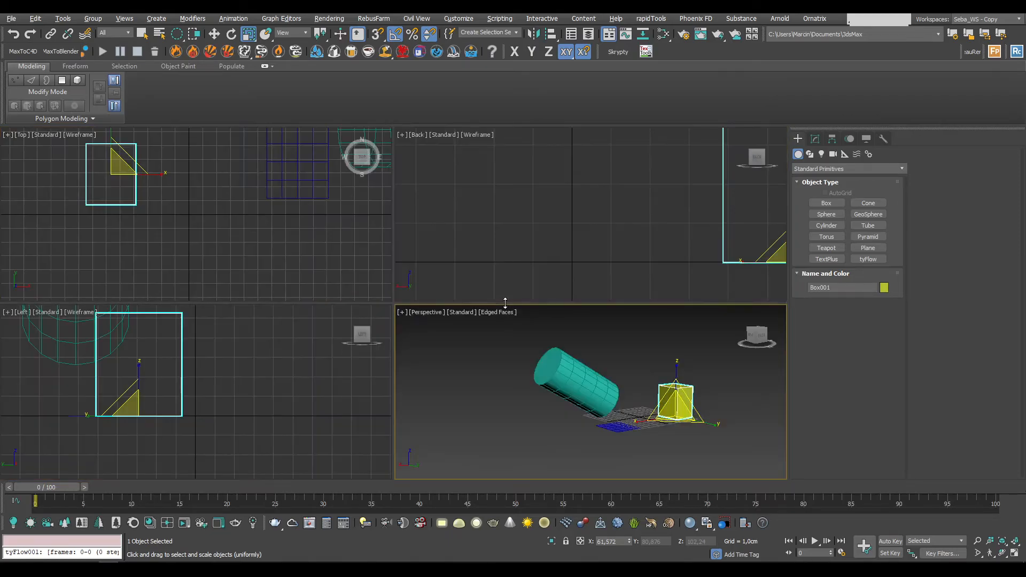
pyautogui.hotkey('alt', 'w')
pyautogui.hotkey('alt', 'w')
pyautogui.hotkey('alt', 'w')
pyautogui.hotkey('alt', 'w')
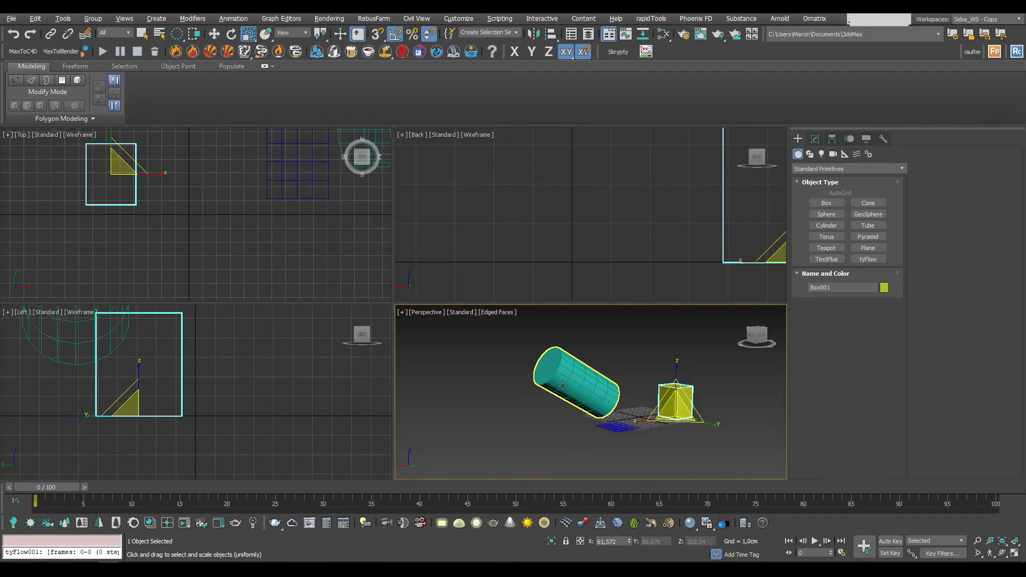
pyautogui.keyDown('alt'); pyautogui.moveTo(552, 347); pyautogui.dragTo(544, 416, button='middle'); pyautogui.keyUp('alt')
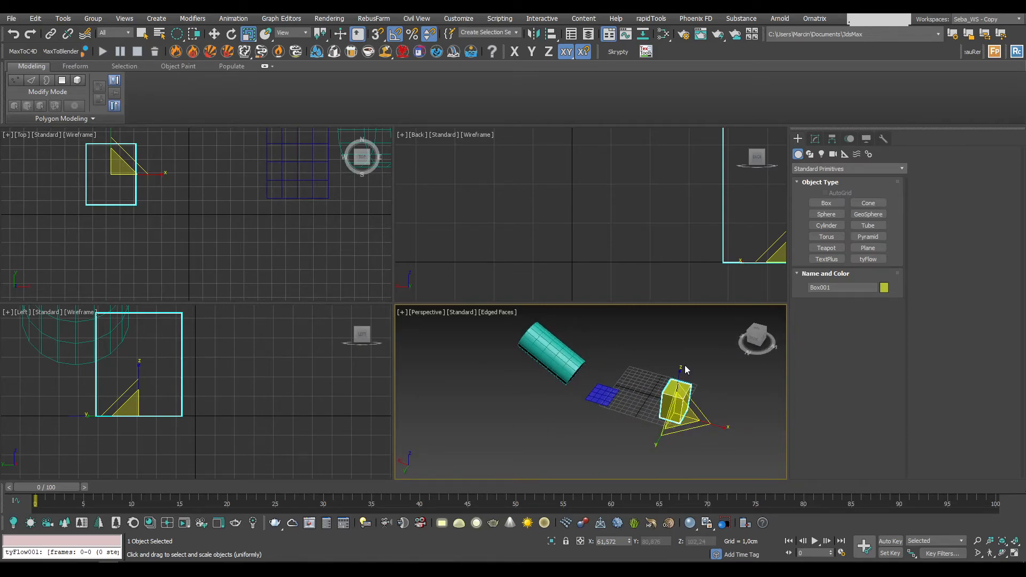
pyautogui.scroll(3, 684, 364)
pyautogui.scroll(-3, 598, 401)
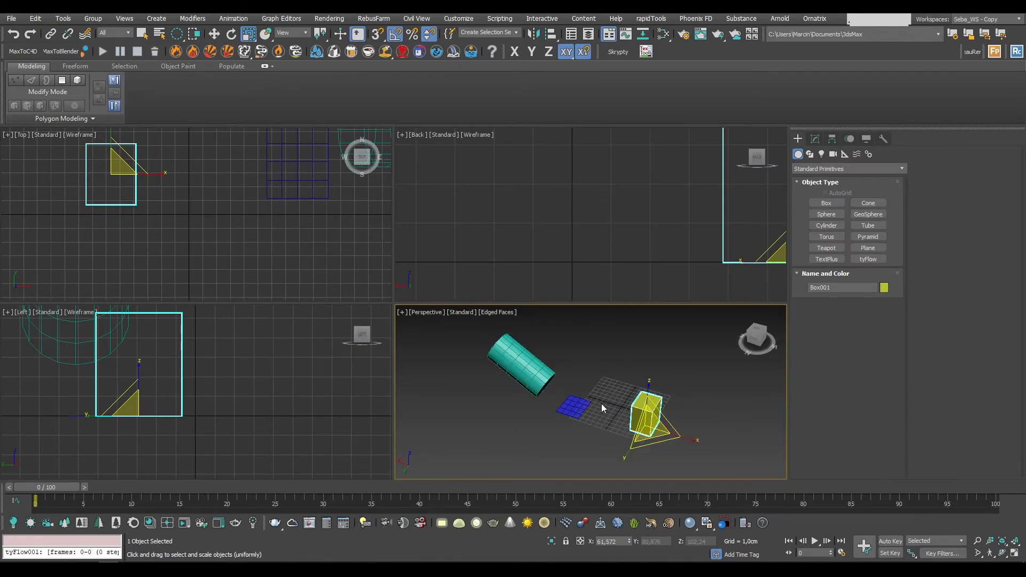
# - Use the plain Select tool to pick the cylinder, plane and box in turn twice, ending on the box
pyautogui.press('q')
pyautogui.click(531, 363)
pyautogui.click(572, 406)
pyautogui.click(637, 408)
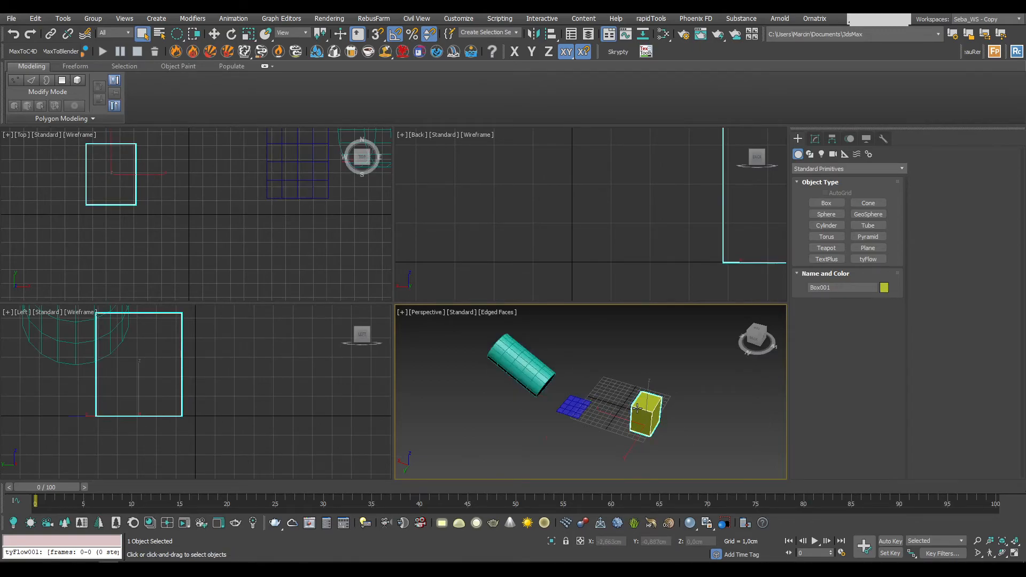
pyautogui.click(536, 370)
pyautogui.click(571, 405)
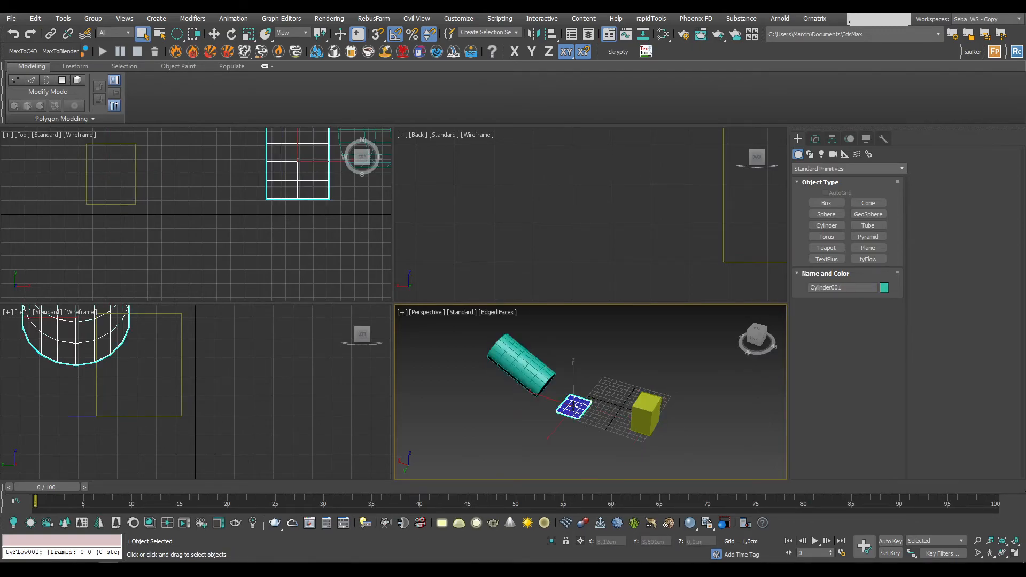
pyautogui.click(640, 415)
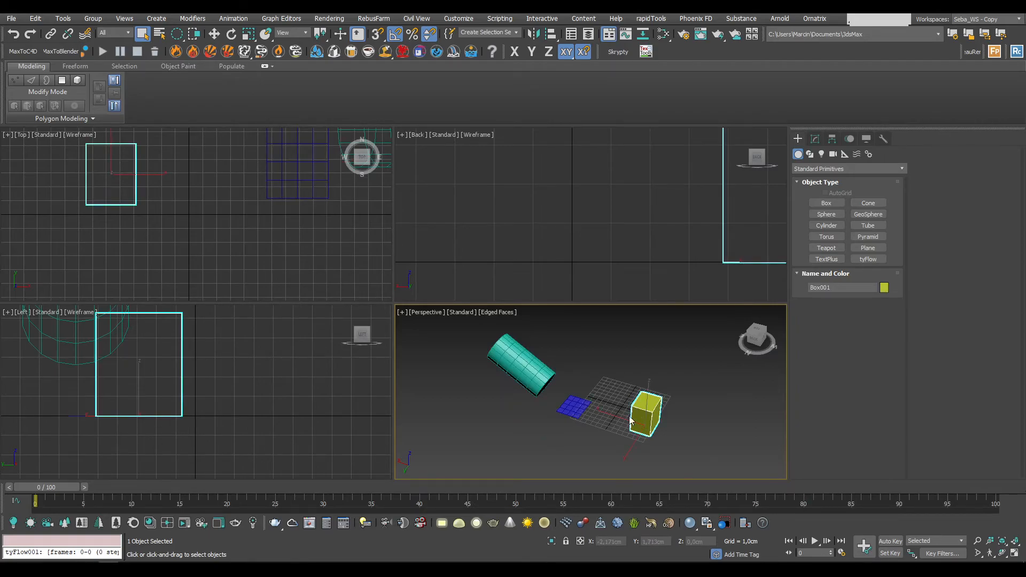
# - Move the box along X with the Move tool and pick the plane and cylinder before reselecting the box
pyautogui.press('w')
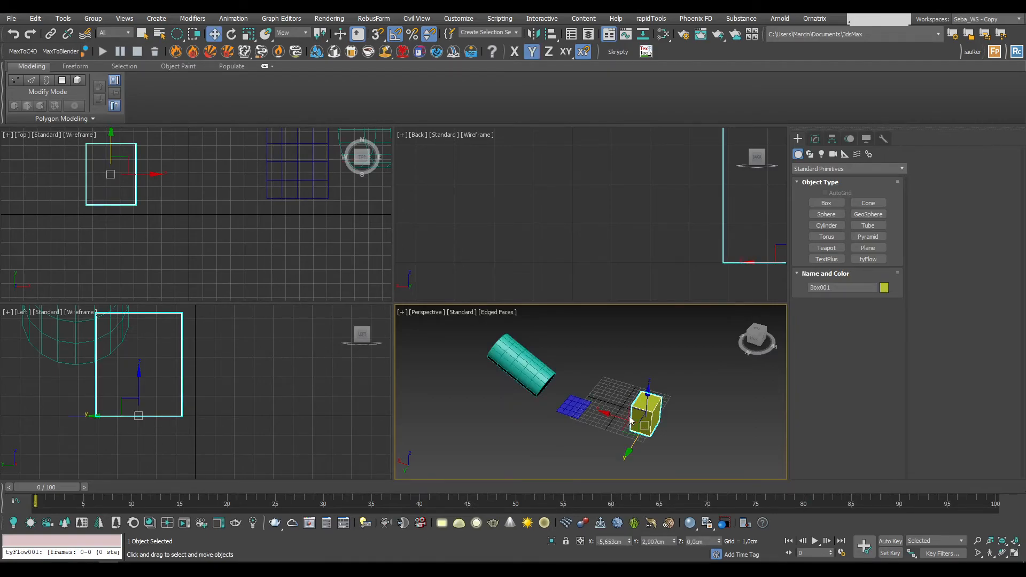
pyautogui.moveTo(630, 421)
pyautogui.mouseDown()
pyautogui.moveTo(587, 411)
pyautogui.moveTo(630, 415)
pyautogui.mouseUp()
pyautogui.click(573, 409)
pyautogui.click(503, 358)
pyautogui.click(573, 409)
pyautogui.click(657, 422)
# - Rotate the box about its Y axis and reselect it after picking the plane
pyautogui.press('e')
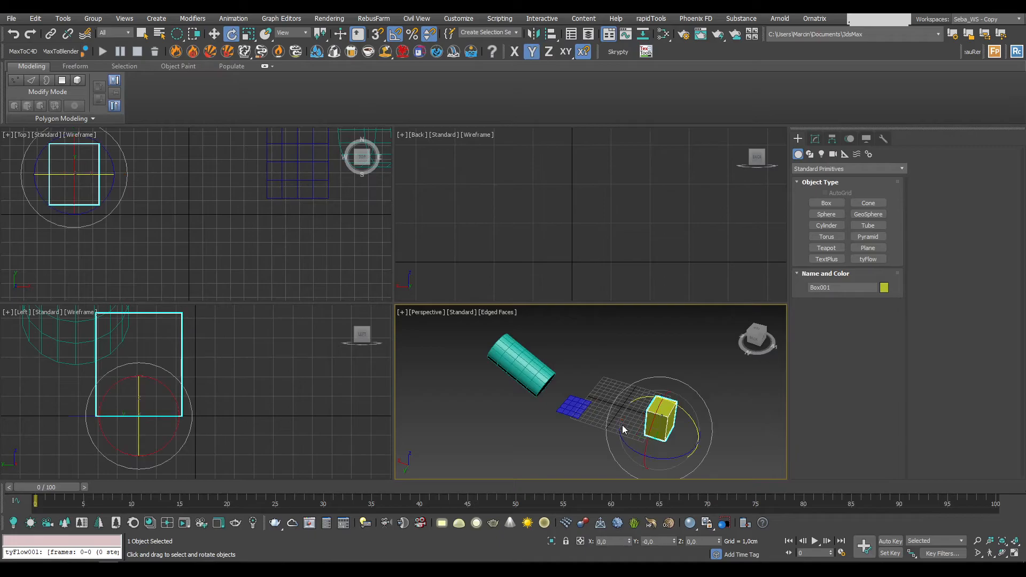
pyautogui.moveTo(695, 425); pyautogui.dragTo(647, 403)
pyautogui.click(576, 409)
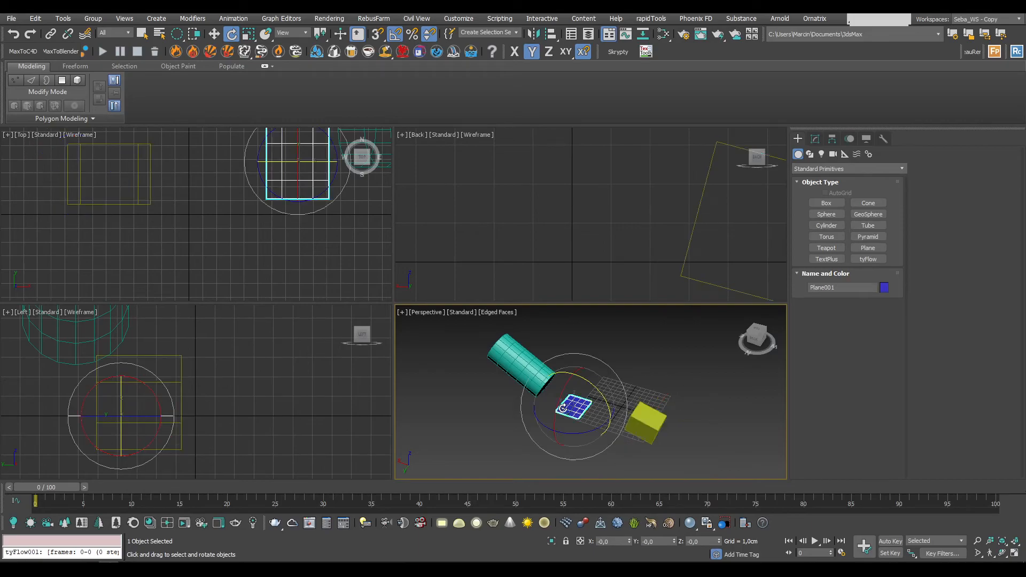
pyautogui.click(652, 434)
# - Scale the rotated box up uniformly
pyautogui.press('r')
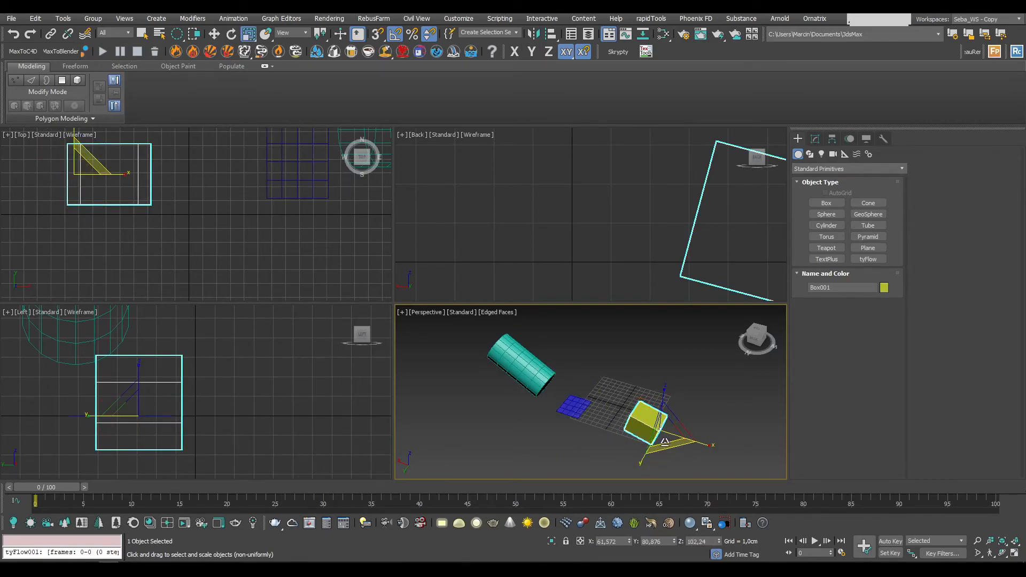
pyautogui.moveTo(669, 440)
pyautogui.mouseDown()
pyautogui.moveTo(671, 367)
pyautogui.moveTo(675, 433)
pyautogui.mouseUp()
pyautogui.moveTo(672, 413)
pyautogui.mouseDown()
pyautogui.moveTo(677, 383)
pyautogui.moveTo(669, 417)
pyautogui.mouseUp()
# - Select the box and the blue plane together with a region selection in the Perspective view
pyautogui.keyDown('alt'); pyautogui.moveTo(581, 437); pyautogui.dragTo(708, 369, button='middle'); pyautogui.keyUp('alt')
pyautogui.moveTo(706, 366); pyautogui.dragTo(557, 442)
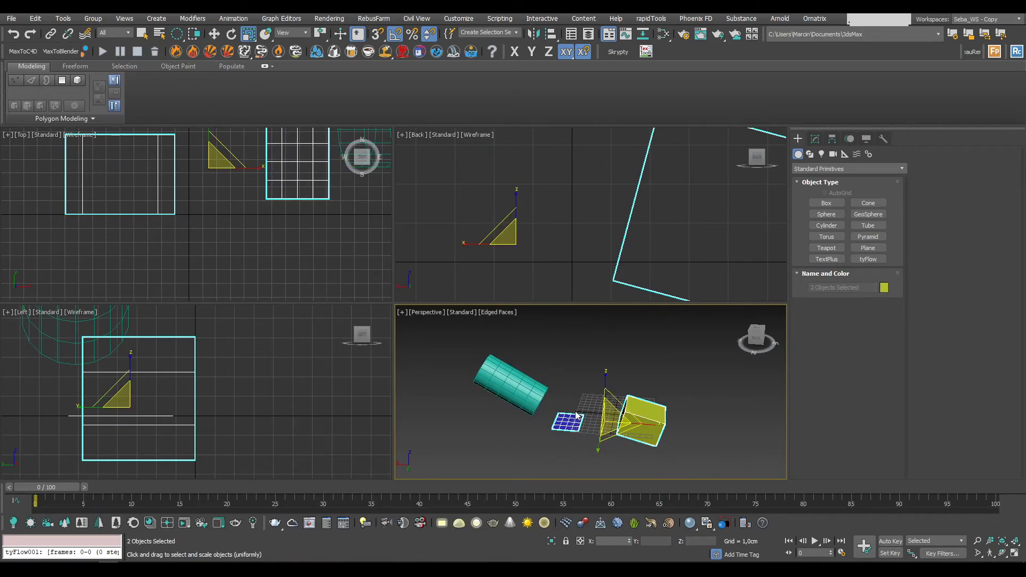
pyautogui.scroll(-4, 576, 415)
pyautogui.scroll(2, 579, 414)
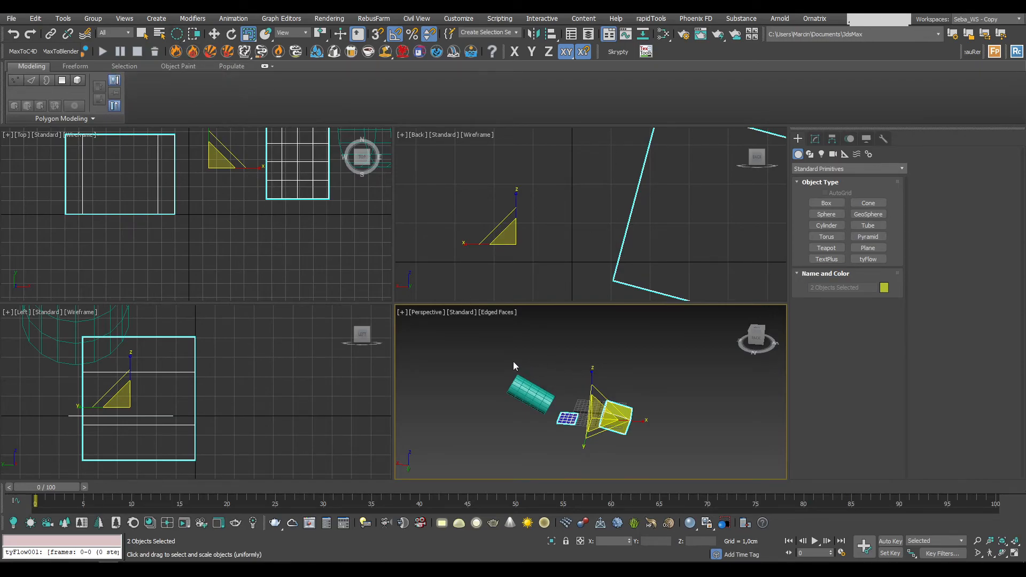
# - Region-select all three objects with the Select tool, and change the region shape to select only the cylinder and plane
pyautogui.press('q')
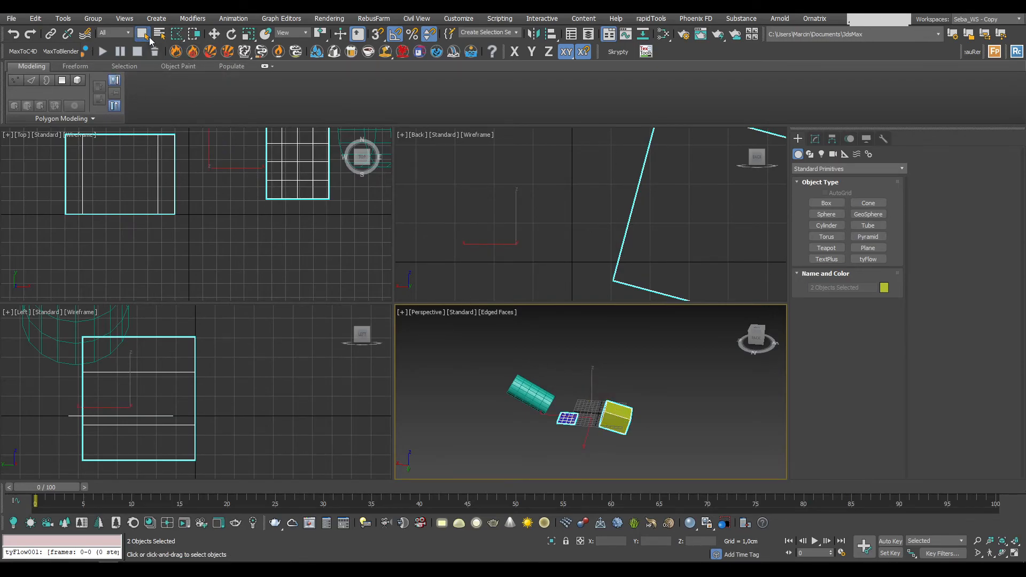
pyautogui.click(178, 38)
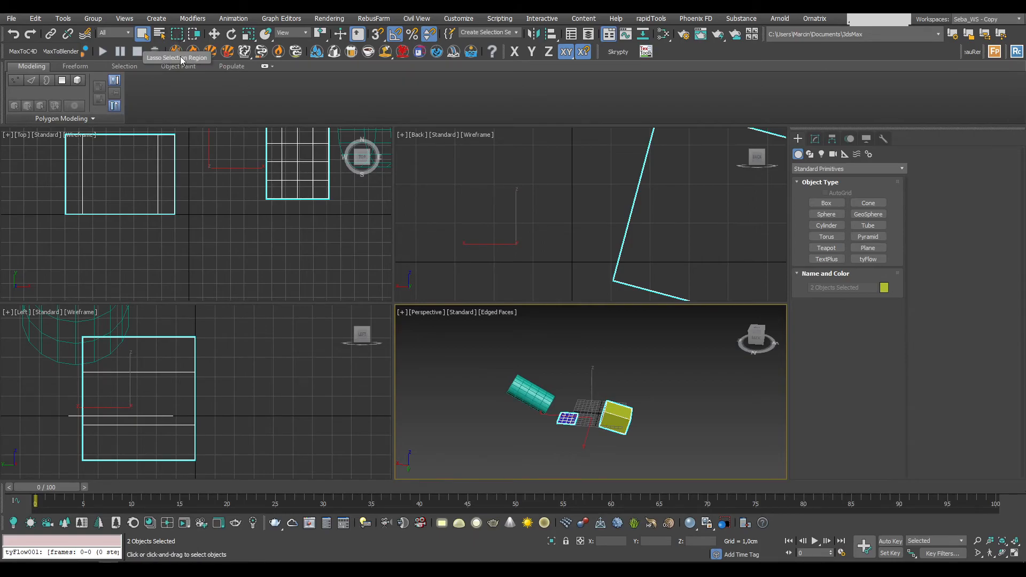
pyautogui.moveTo(560, 447); pyautogui.dragTo(688, 457)
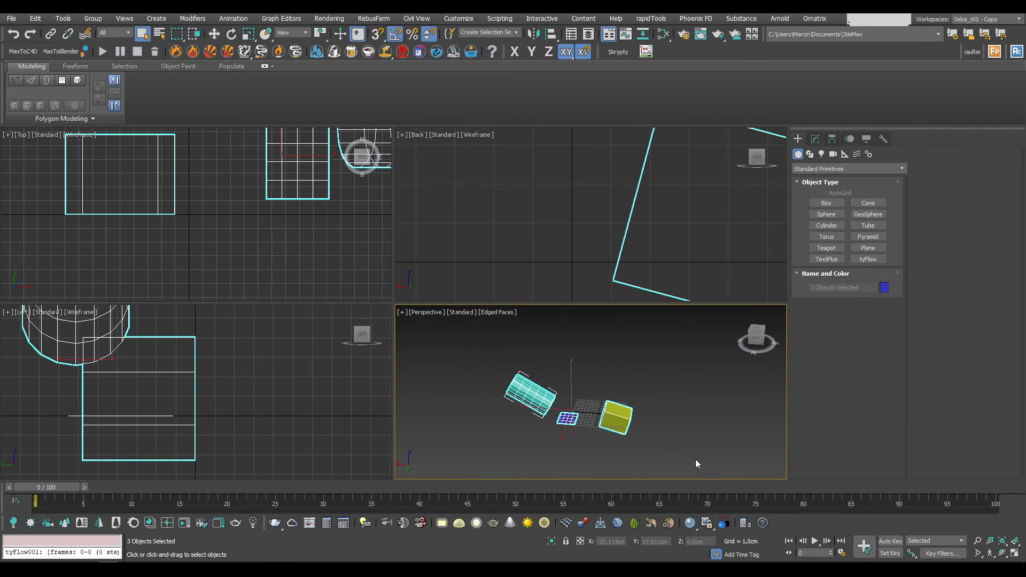
pyautogui.moveTo(468, 337); pyautogui.dragTo(469, 355)
pyautogui.press('q')
pyautogui.moveTo(538, 394); pyautogui.dragTo(598, 457)
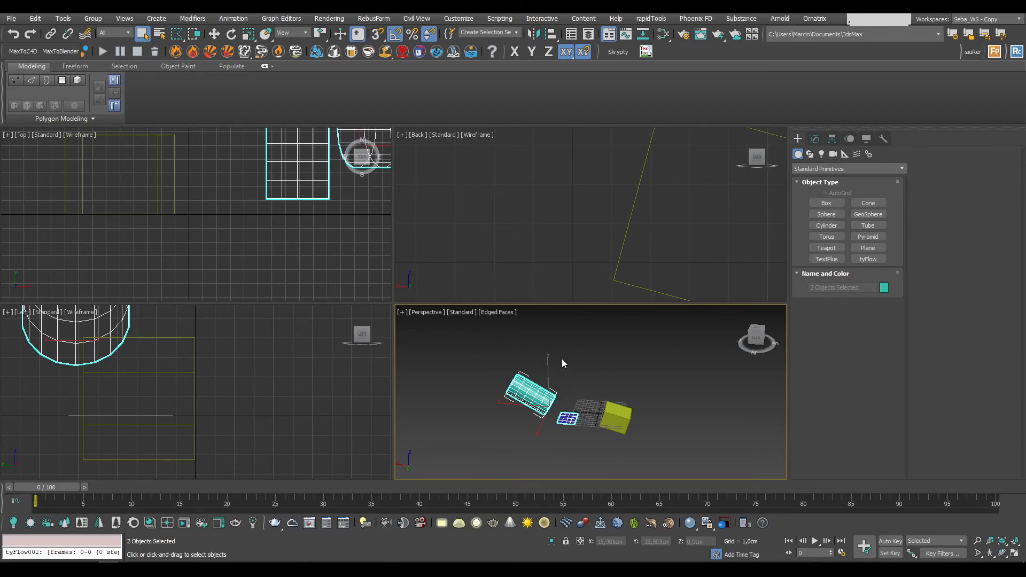
# - Try the lasso and paint selection regions on the objects, return to the rectangular region and clear the selection
pyautogui.press('q')
pyautogui.moveTo(592, 416); pyautogui.dragTo(571, 360)
pyautogui.moveTo(604, 409); pyautogui.dragTo(599, 408)
pyautogui.moveTo(657, 468)
pyautogui.mouseDown()
pyautogui.moveTo(608, 372)
pyautogui.moveTo(578, 463)
pyautogui.mouseUp()
pyautogui.press('q')
pyautogui.moveTo(584, 423); pyautogui.dragTo(618, 422)
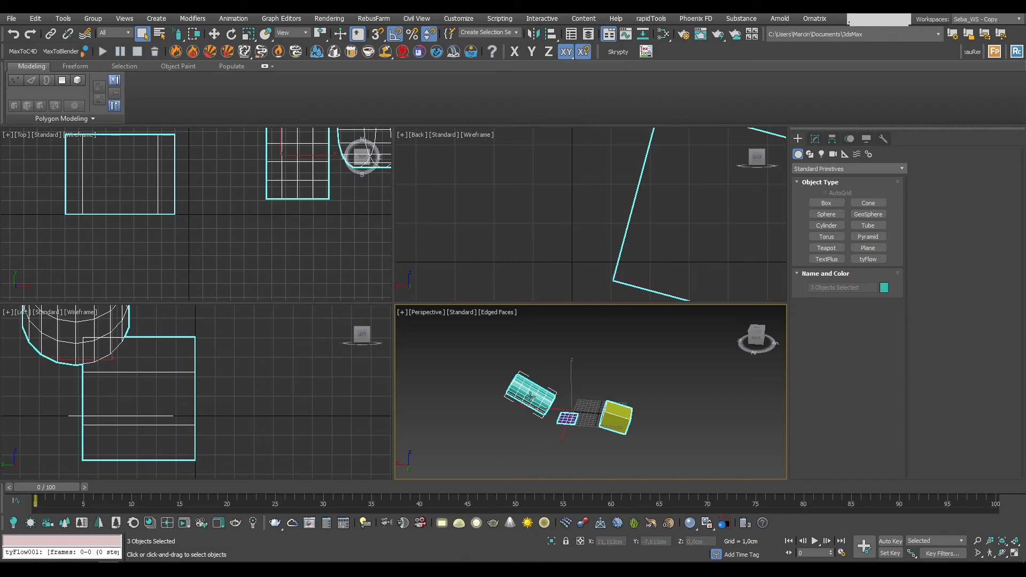
pyautogui.press('q')
pyautogui.click(569, 453)
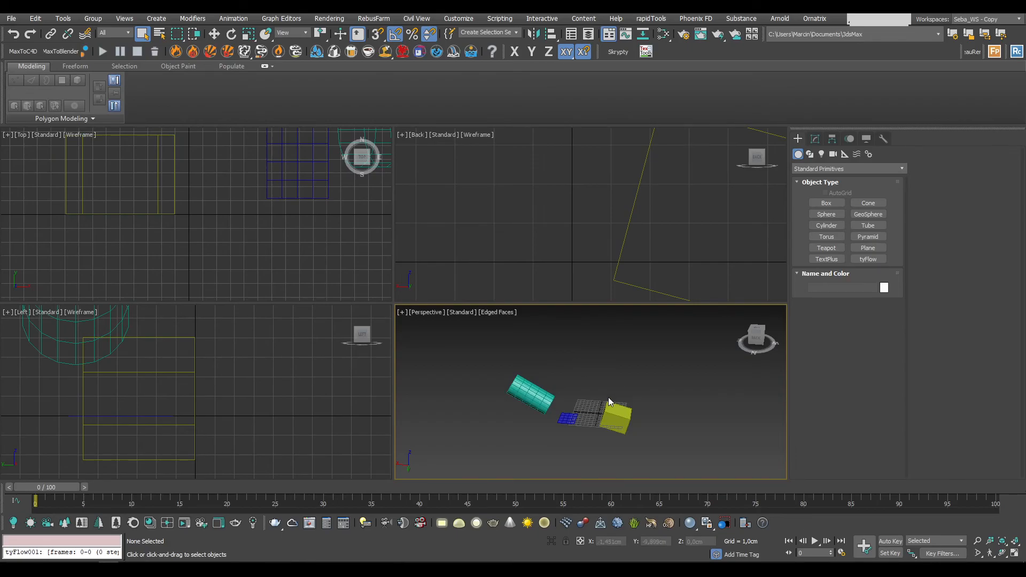
# - Toggle the Perspective view between wireframe and shaded display, ending on shaded with Edged Faces
pyautogui.press('F3')
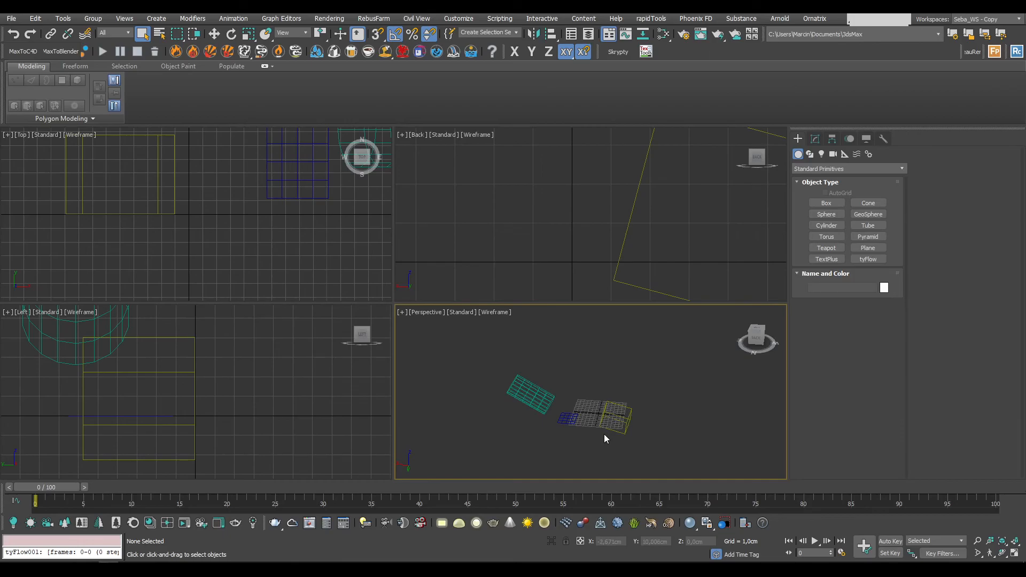
pyautogui.press('F3')
pyautogui.press('F3')
pyautogui.press('F3')
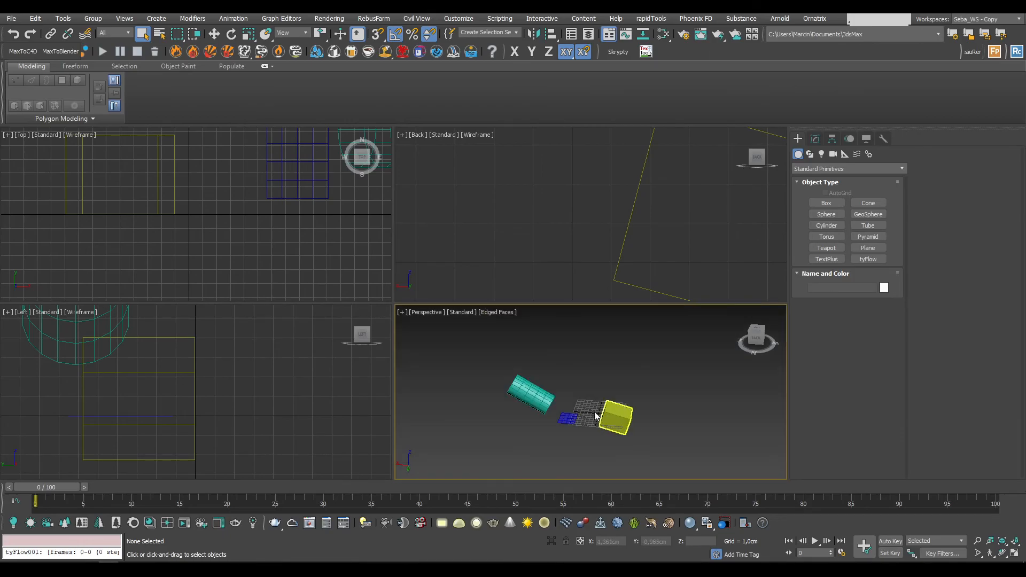
# - Switch the Back, Top and Left views to Default Shading, and keep the Perspective view shaded with Edged Faces
pyautogui.scroll(4, 613, 422)
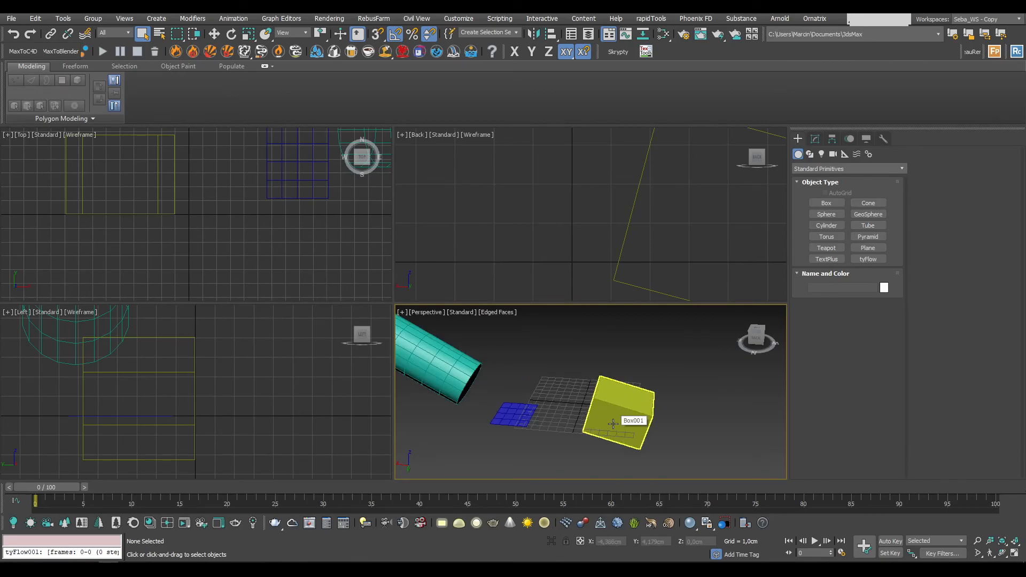
pyautogui.press('F3')
pyautogui.click(563, 250)
pyautogui.press('F3')
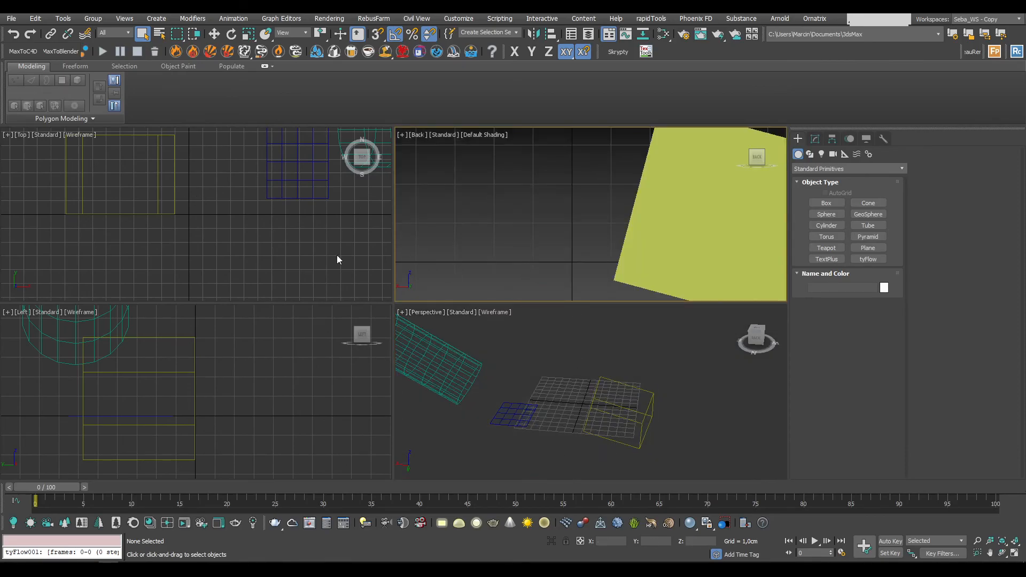
pyautogui.click(195, 203)
pyautogui.press('F3')
pyautogui.click(200, 380)
pyautogui.press('F3')
pyautogui.click(454, 419)
pyautogui.press('F3')
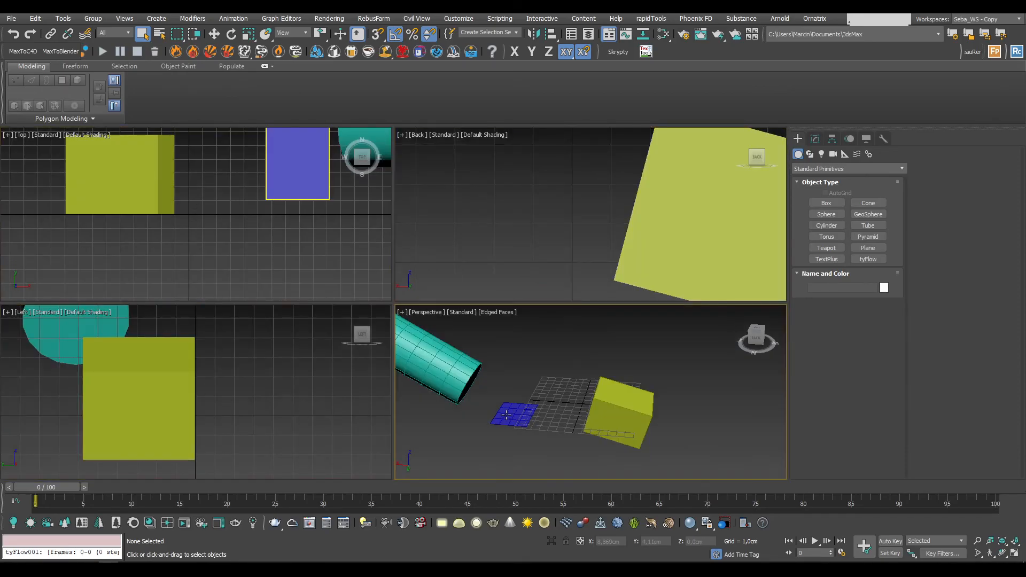
# - Toggle the Back view to wireframe and back to shading, and turn off Edged Faces in the Perspective view
pyautogui.scroll(-5, 601, 429)
pyautogui.scroll(5, 560, 422)
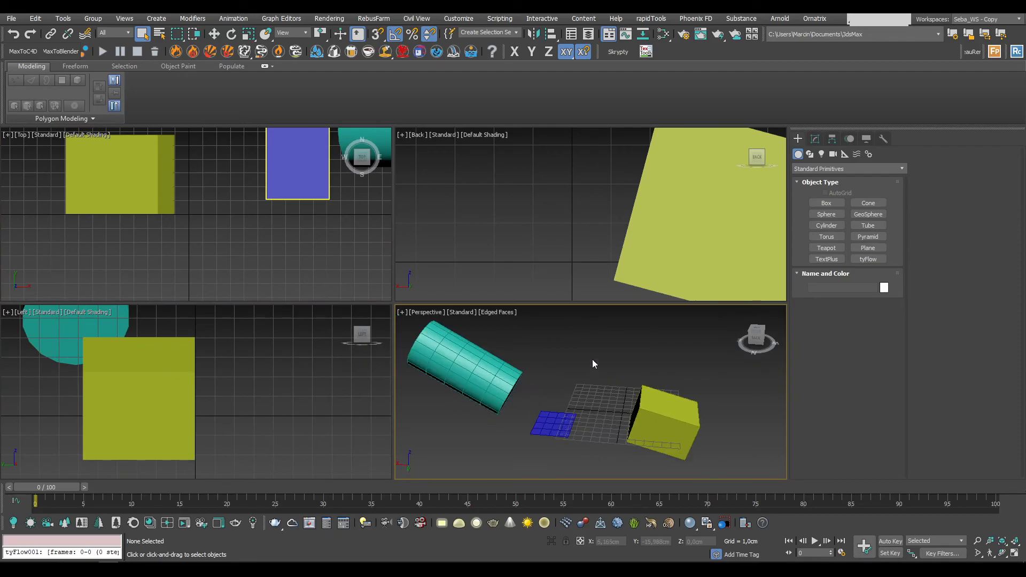
pyautogui.click(537, 260)
pyautogui.press('F3')
pyautogui.press('F3')
pyautogui.click(582, 374)
pyautogui.press('F4')
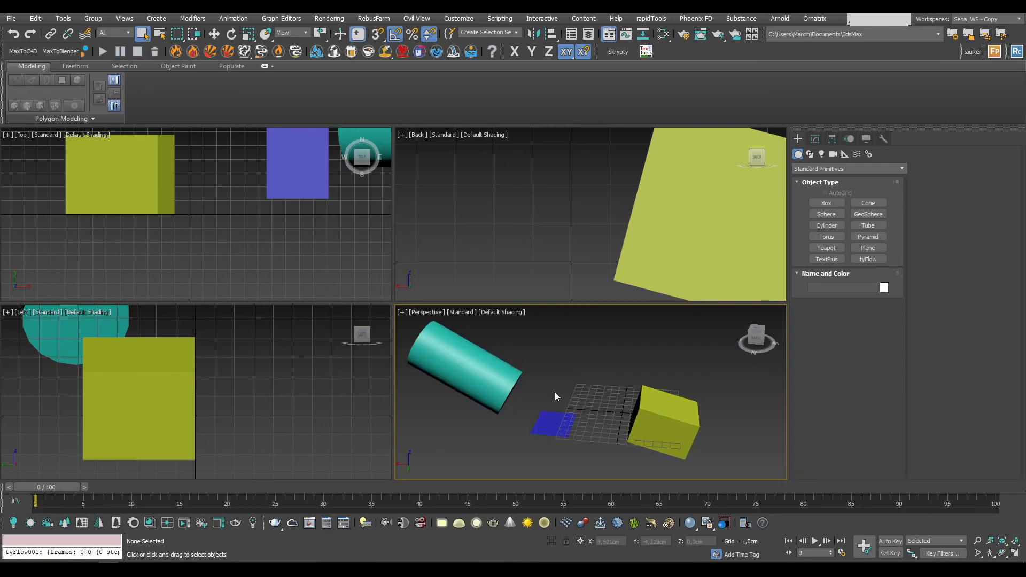
pyautogui.scroll(-3, 556, 390)
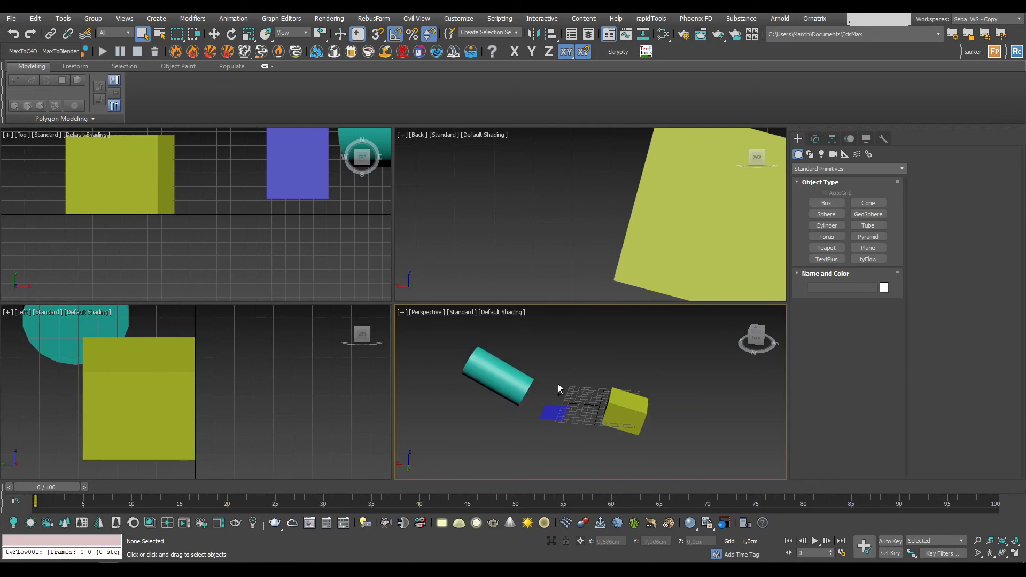
pyautogui.hotkey('ctrl', 'a')
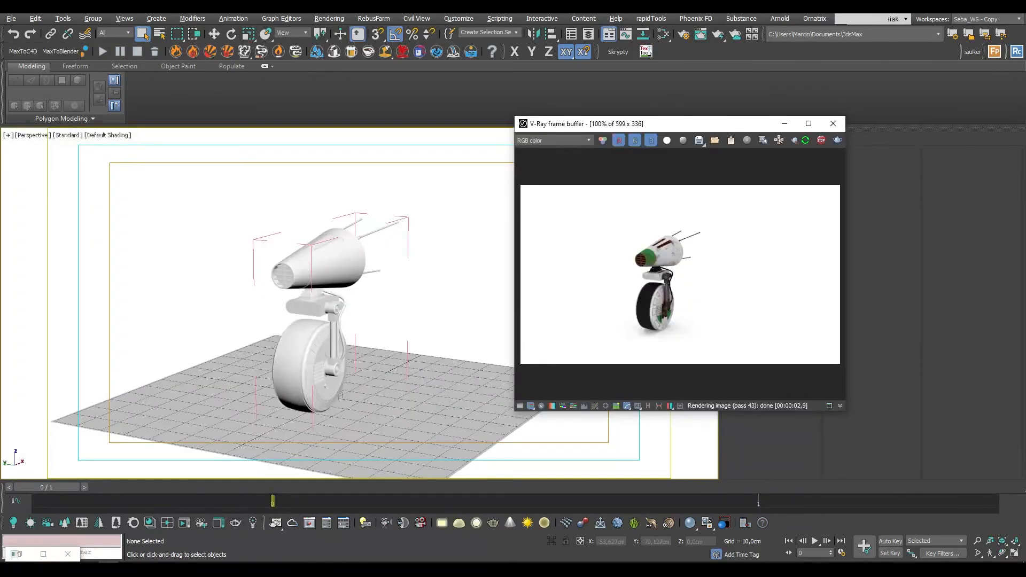
# - Turn on Edged Faces for the one-wheeled droid model and examine its head from the side and back alongside the V-Ray render
pyautogui.moveTo(392, 434); pyautogui.dragTo(394, 437)
pyautogui.moveTo(342, 374)
pyautogui.keyDown('alt'); pyautogui.mouseDown(button='middle')
pyautogui.moveTo(425, 353)
pyautogui.moveTo(438, 321)
pyautogui.mouseUp(button='middle'); pyautogui.keyUp('alt')
pyautogui.press('F4')
pyautogui.scroll(8, 380, 265)
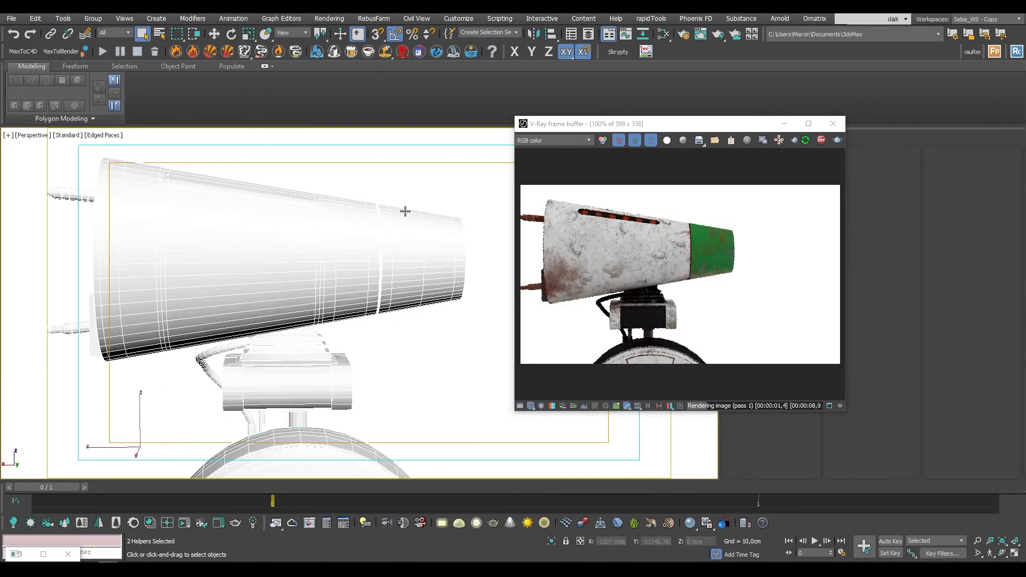
pyautogui.keyDown('alt'); pyautogui.moveTo(404, 211); pyautogui.dragTo(385, 267, button='middle'); pyautogui.keyUp('alt')
pyautogui.keyDown('alt'); pyautogui.moveTo(355, 339); pyautogui.dragTo(383, 348, button='middle'); pyautogui.keyUp('alt')
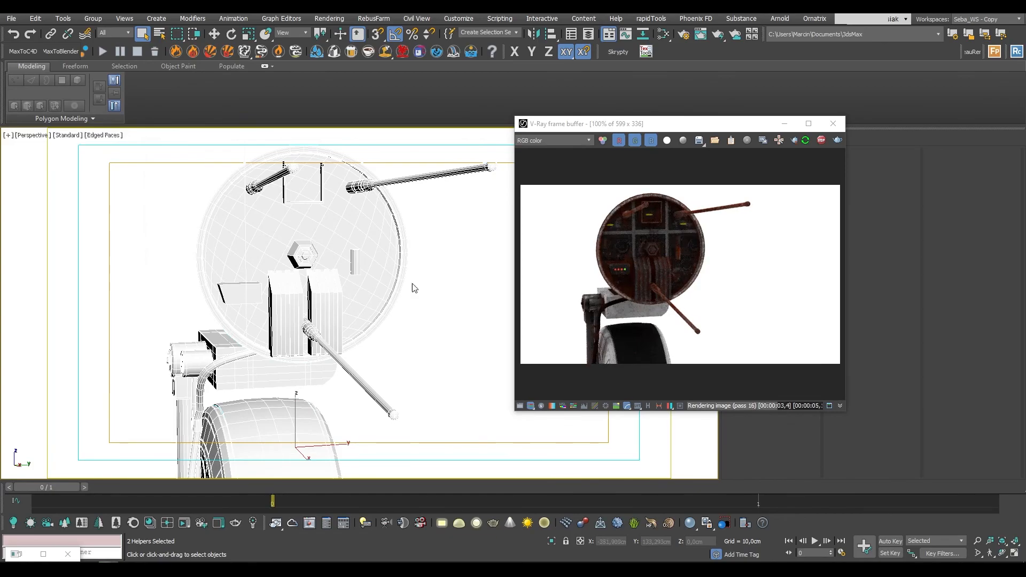
pyautogui.scroll(-10, 401, 316)
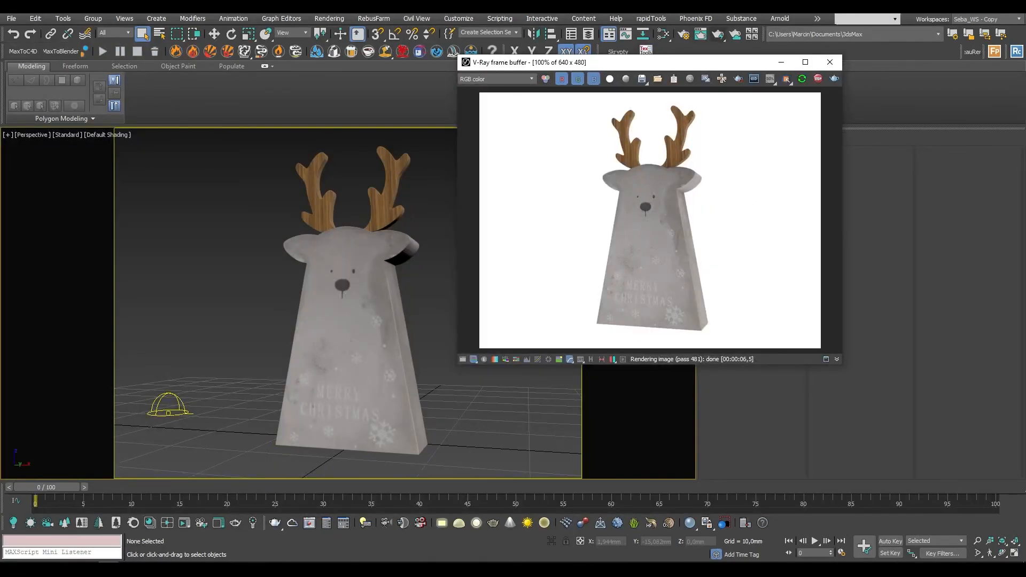
# - Select the reindeer figure and examine its side and textured face in the viewport and the V-Ray render
pyautogui.keyDown('alt'); pyautogui.moveTo(508, 227); pyautogui.dragTo(241, 255, button='middle'); pyautogui.keyUp('alt')
pyautogui.click(275, 290)
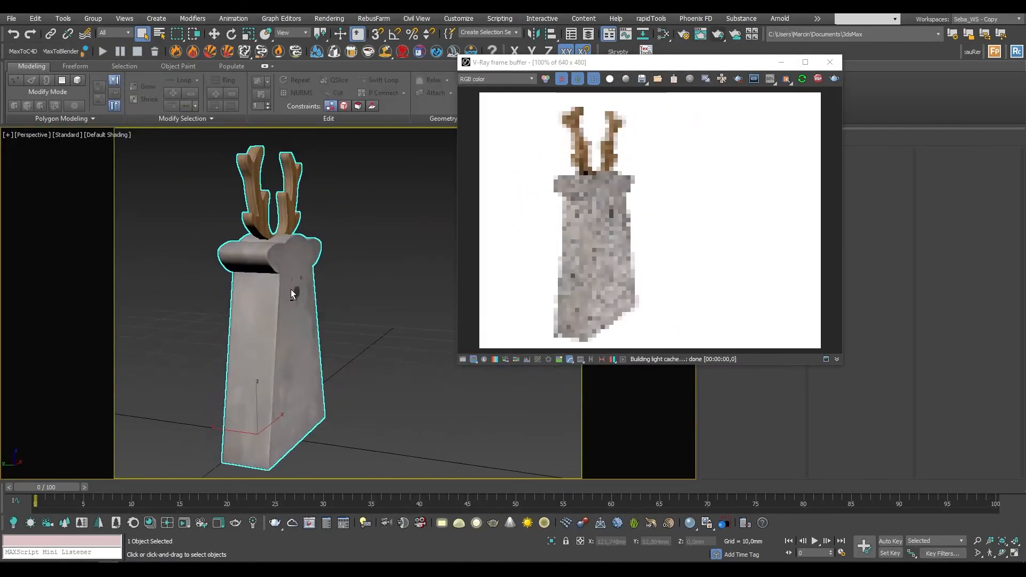
pyautogui.scroll(7, 266, 326)
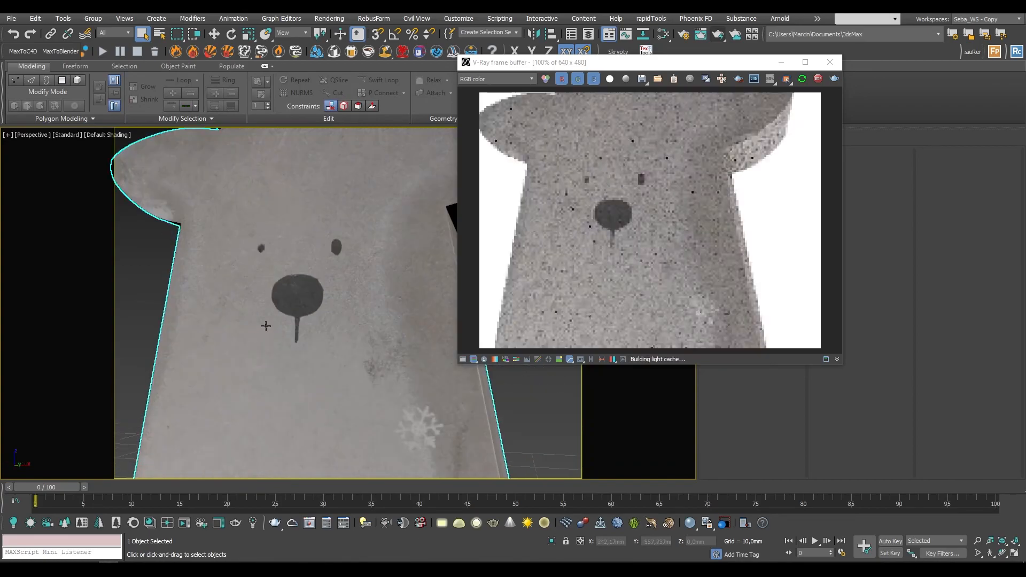
pyautogui.scroll(-5, 235, 327)
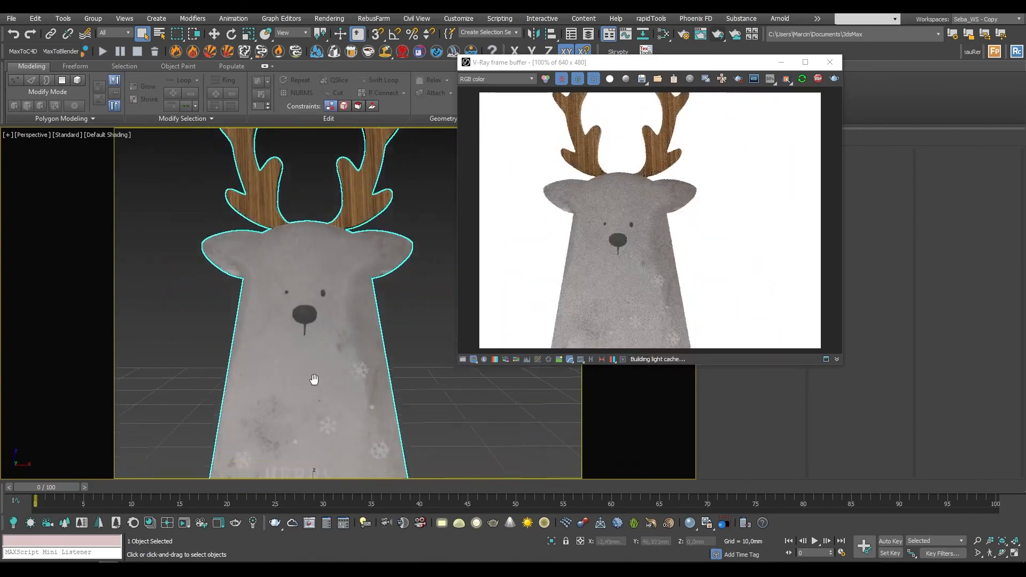